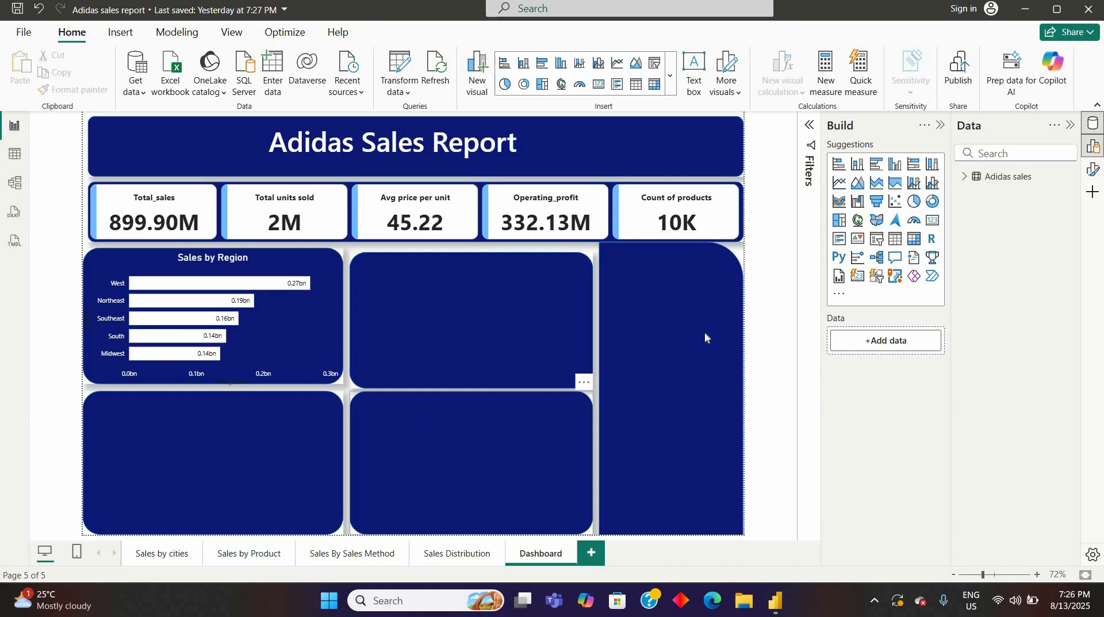
Add a donut chart and fit it into the empty panel below the Sales by Region chart
left_click(933, 201)
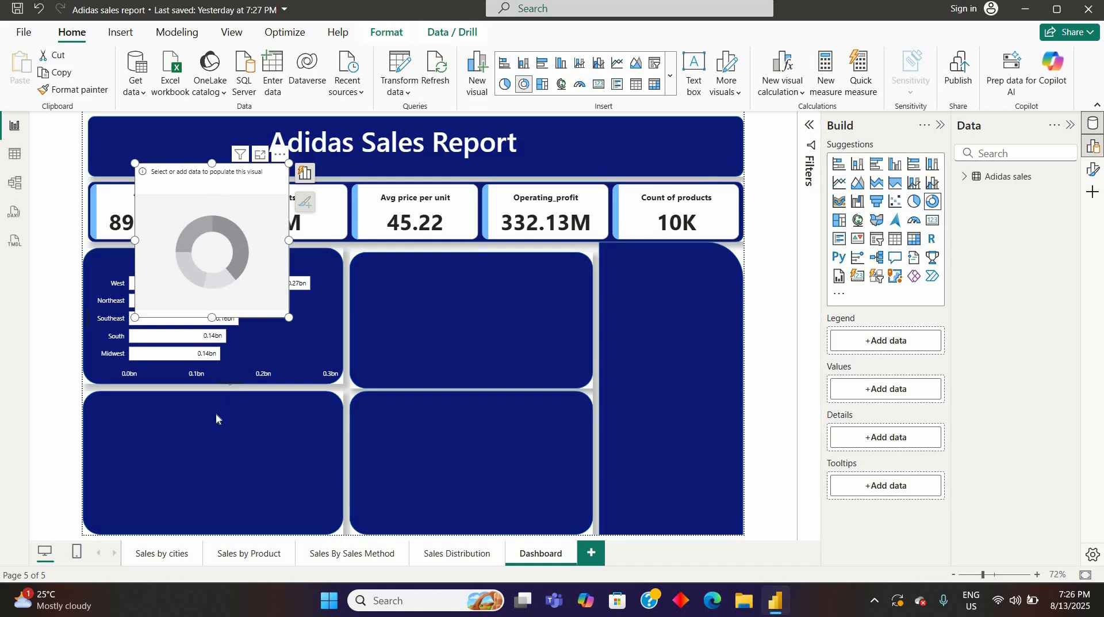
left_click_drag(215, 413, 209, 533)
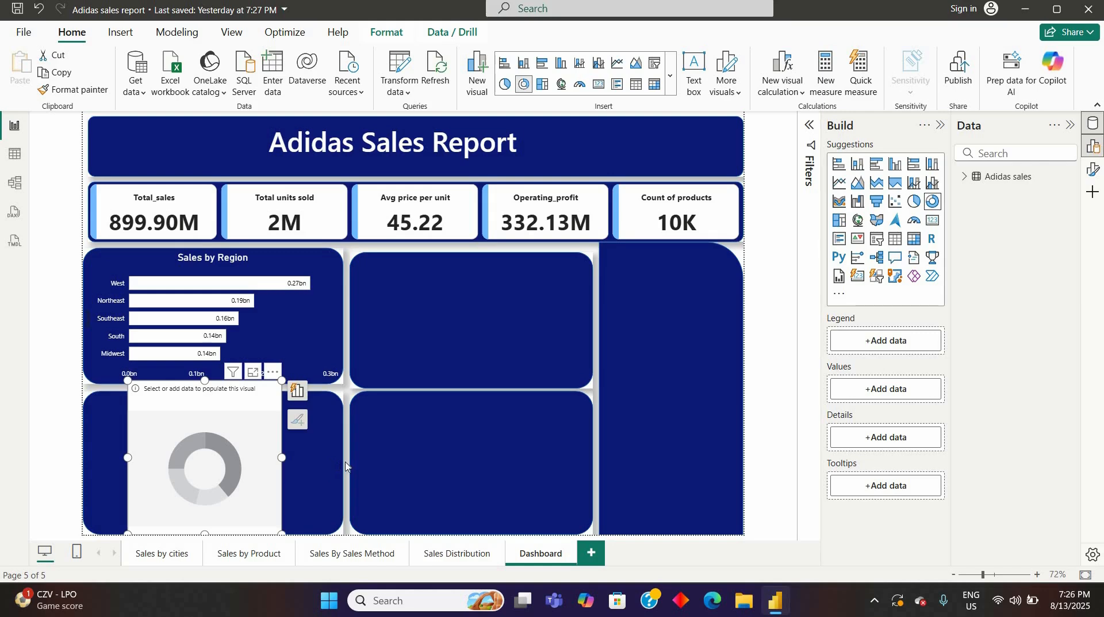
left_click_drag(282, 457, 343, 457)
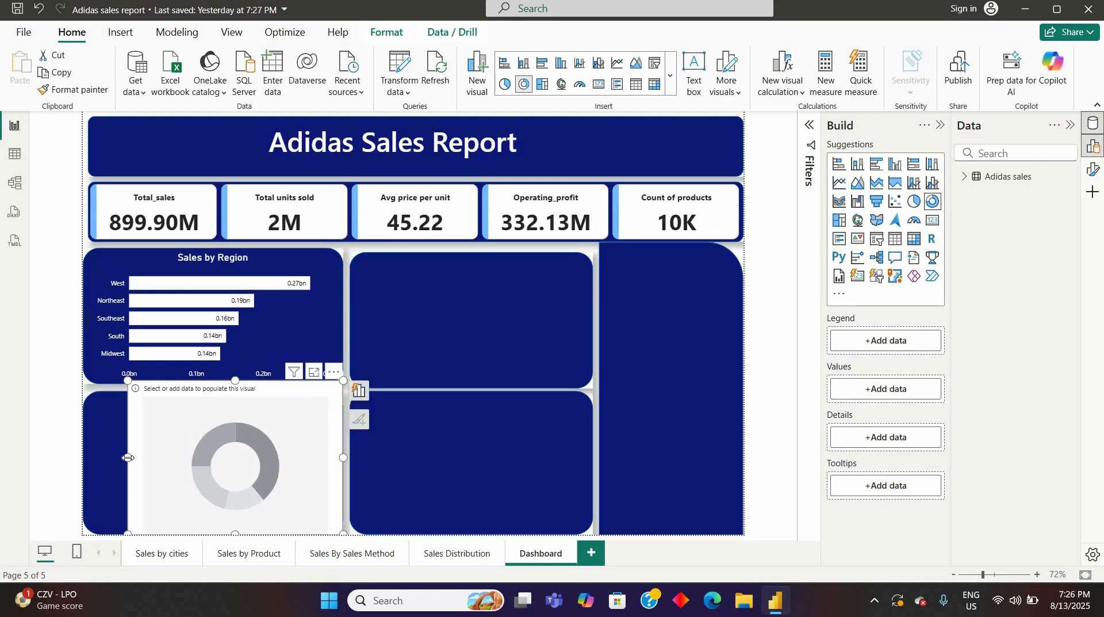
left_click_drag(95, 456, 87, 455)
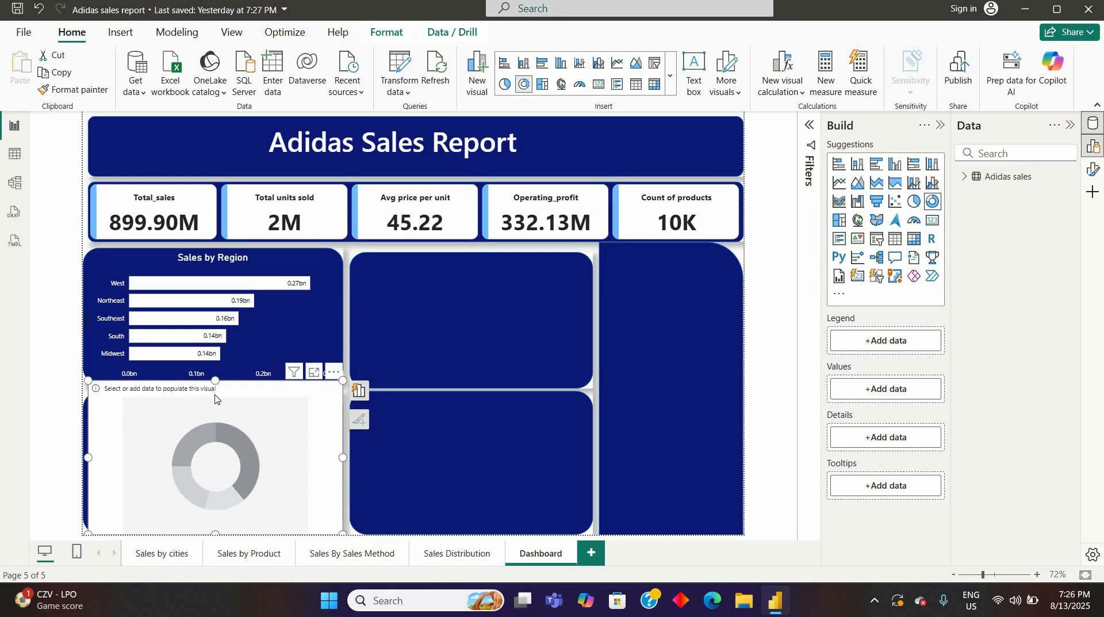
left_click_drag(215, 398, 215, 399)
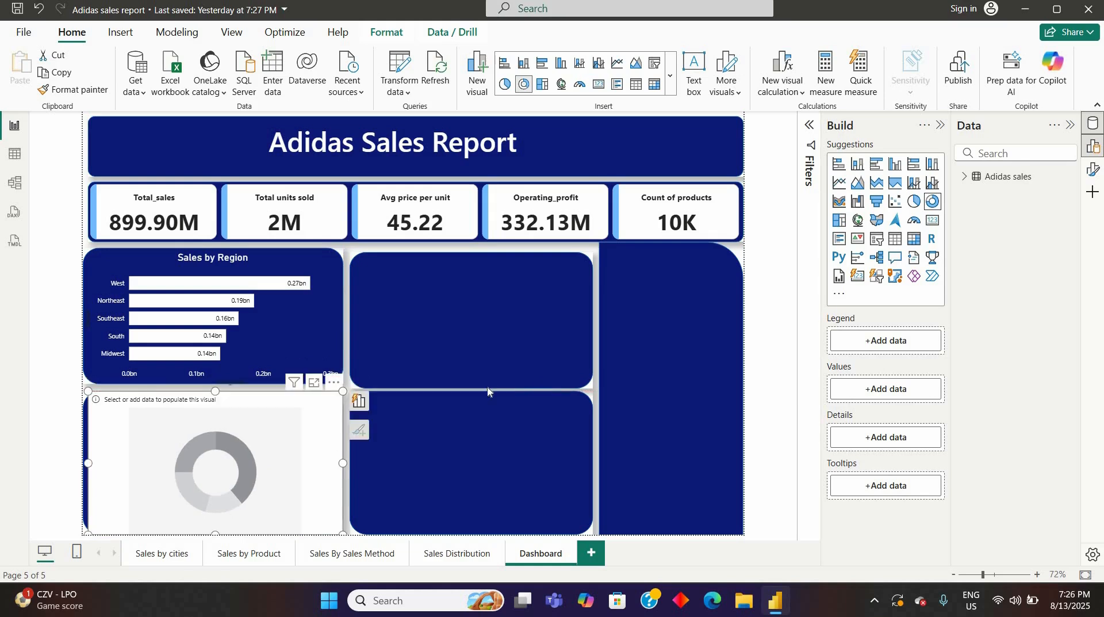
Assign Sales Method as the donut chart's legend and Total_sales as its values, and open the chart's formatting options
left_click(966, 177)
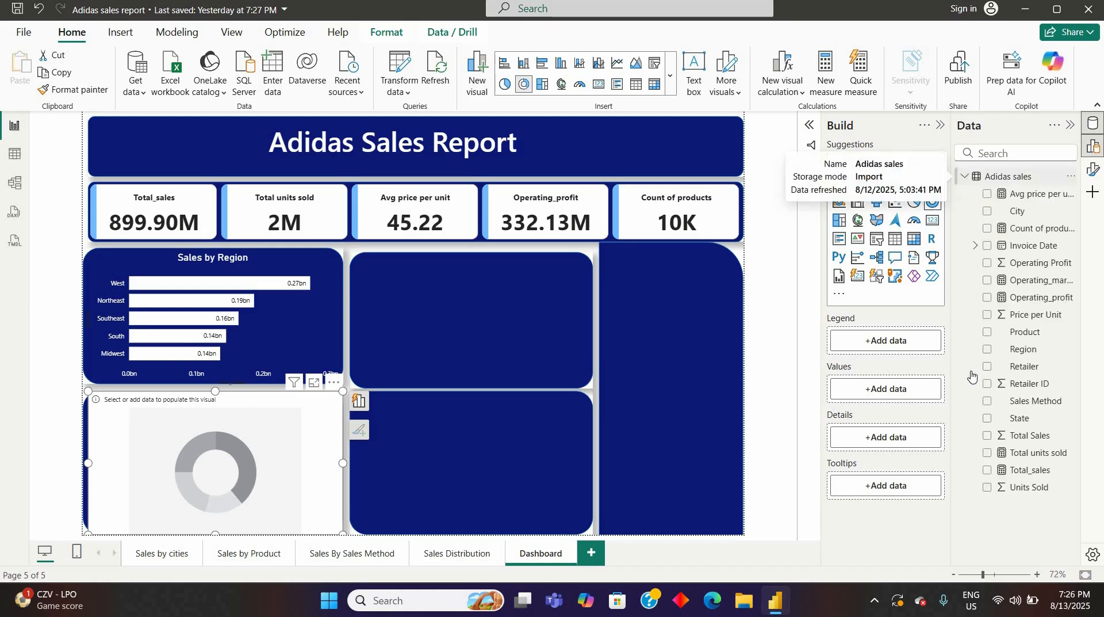
left_click(987, 401)
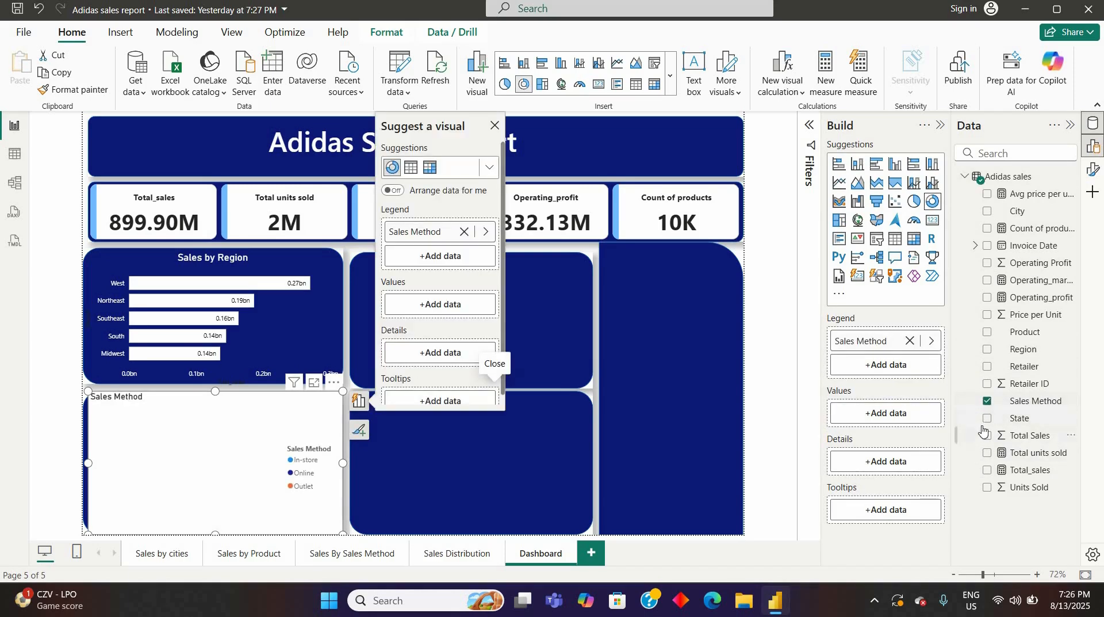
left_click(987, 470)
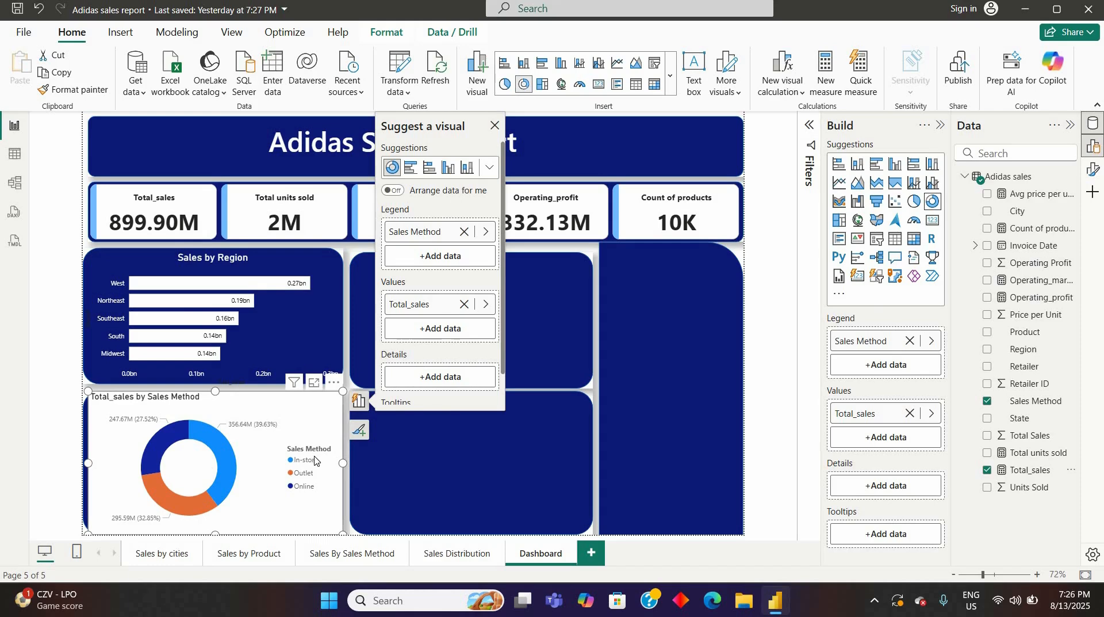
left_click(495, 126)
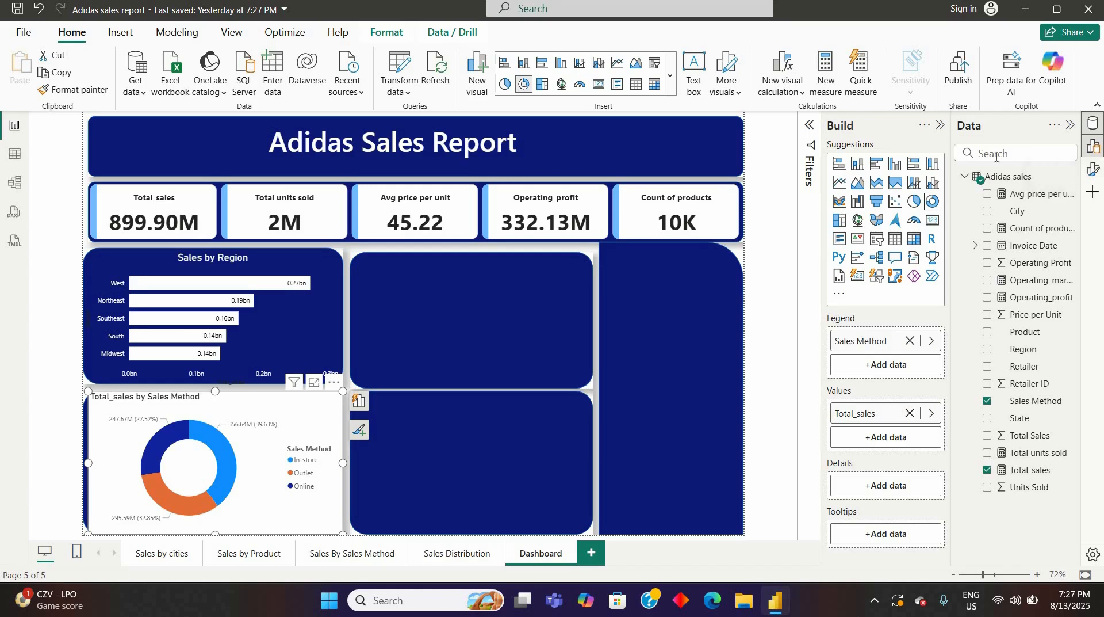
left_click(1095, 171)
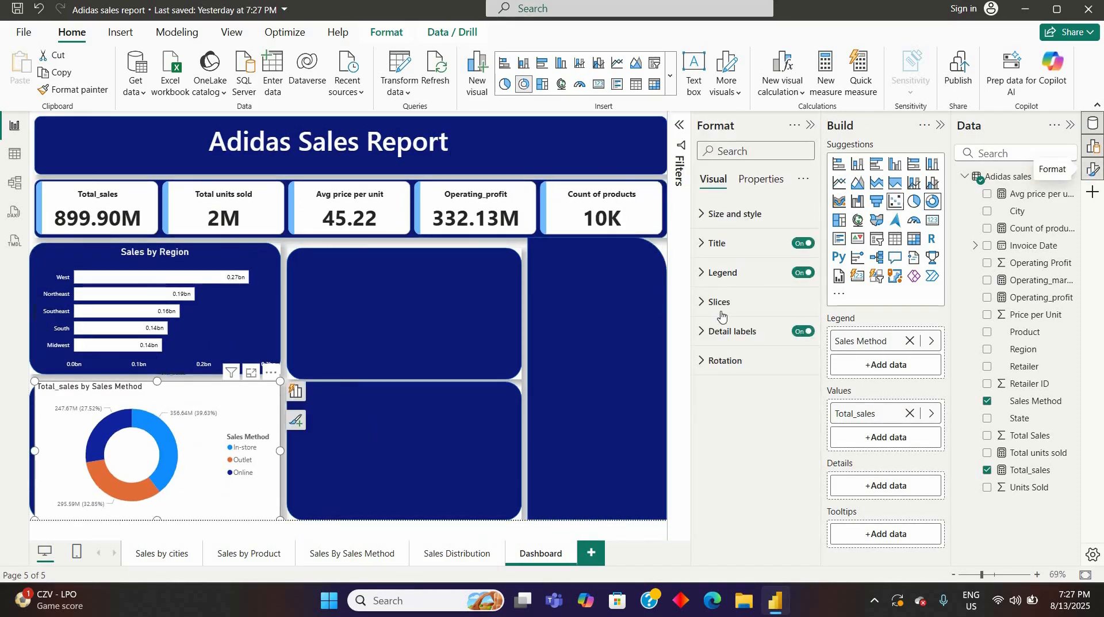
Try the donut chart's legend at Top left, and return its position to Center right
left_click(702, 279)
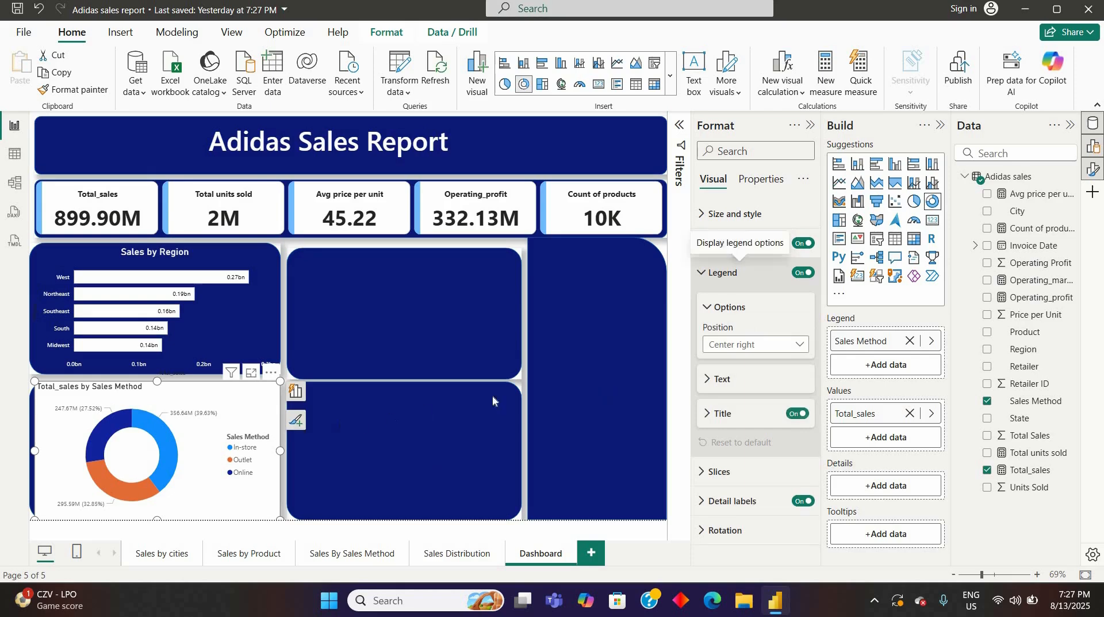
left_click(803, 346)
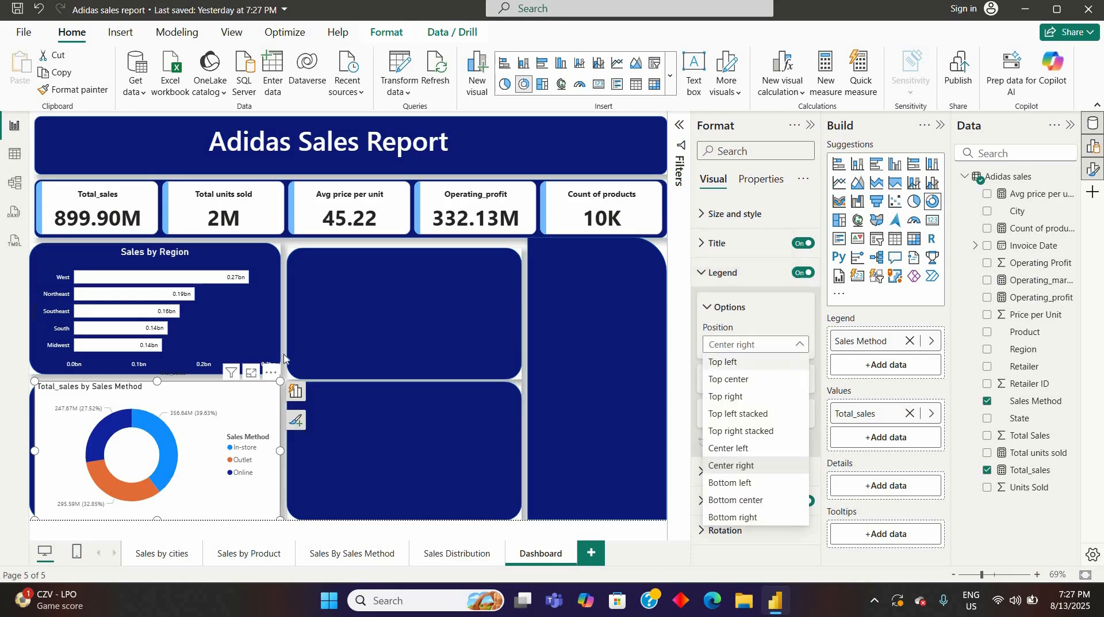
left_click(779, 362)
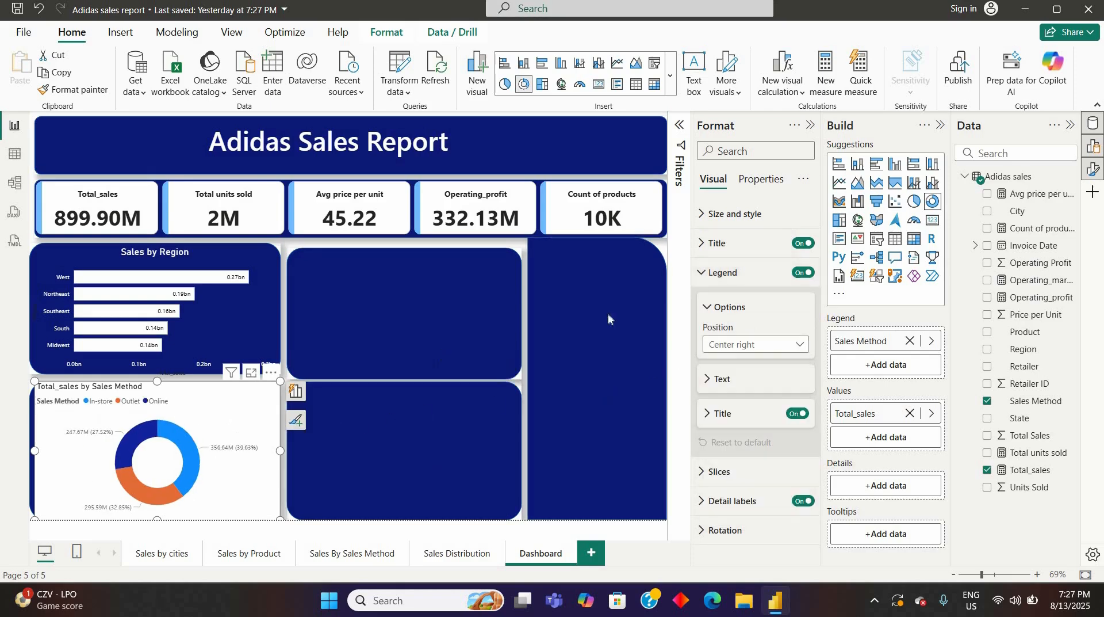
left_click(800, 345)
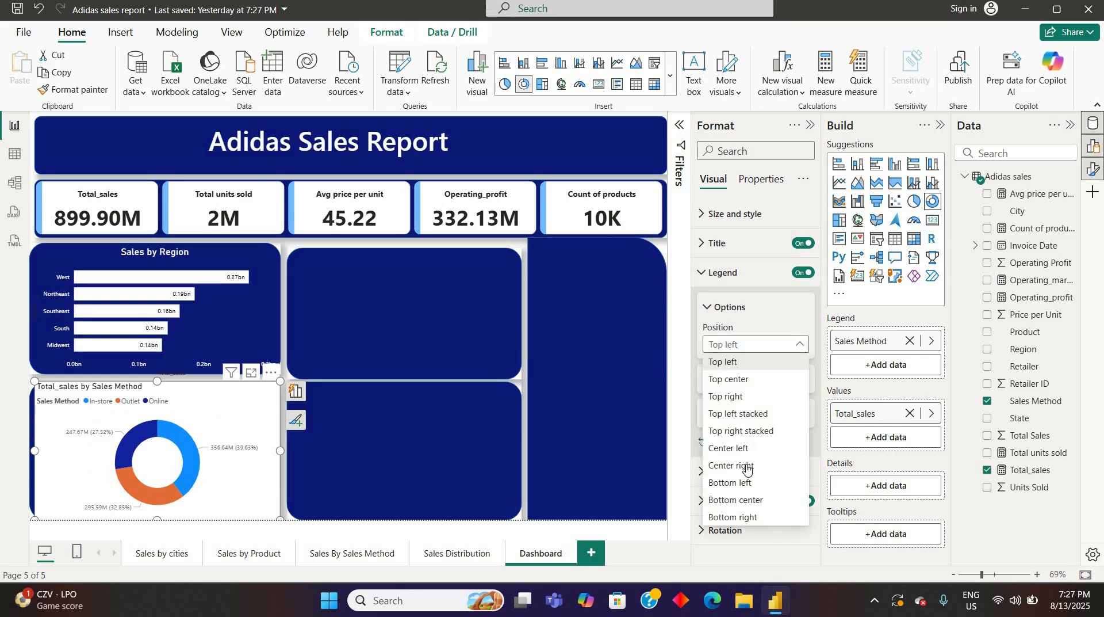
left_click(747, 467)
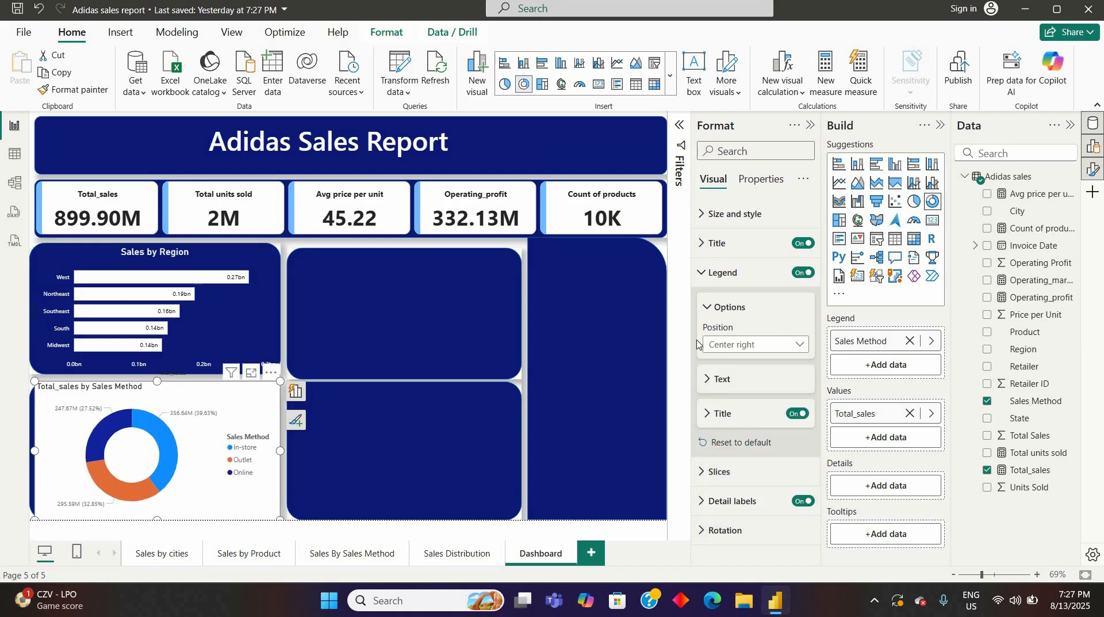
left_click(708, 310)
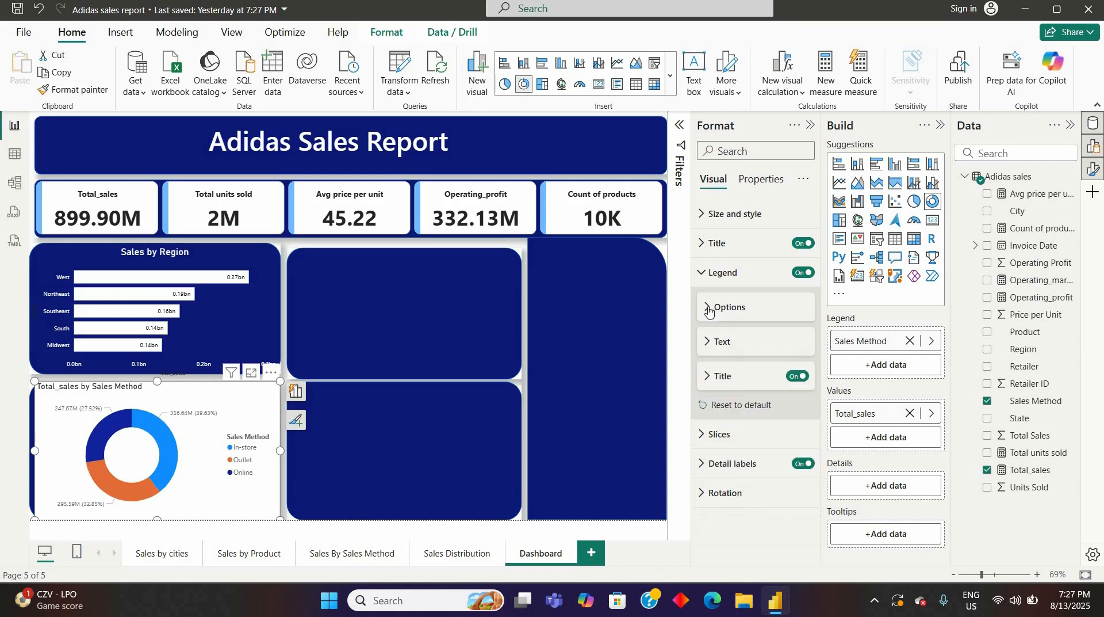
Turn off the donut chart's background so the dark panel shows behind it
left_click(703, 222)
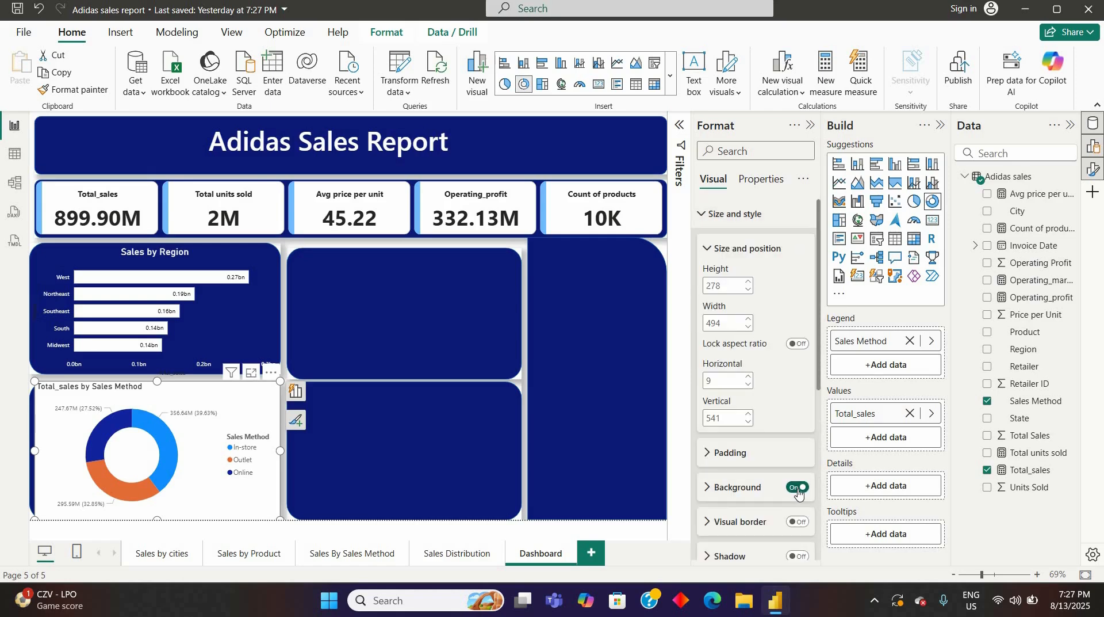
left_click(798, 489)
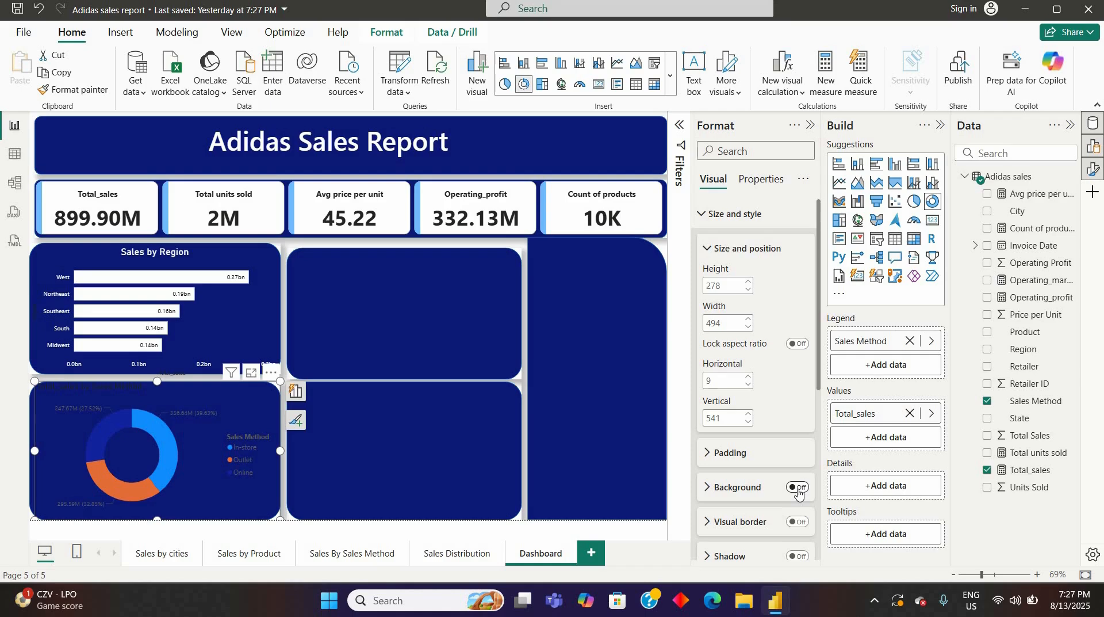
left_click(707, 454)
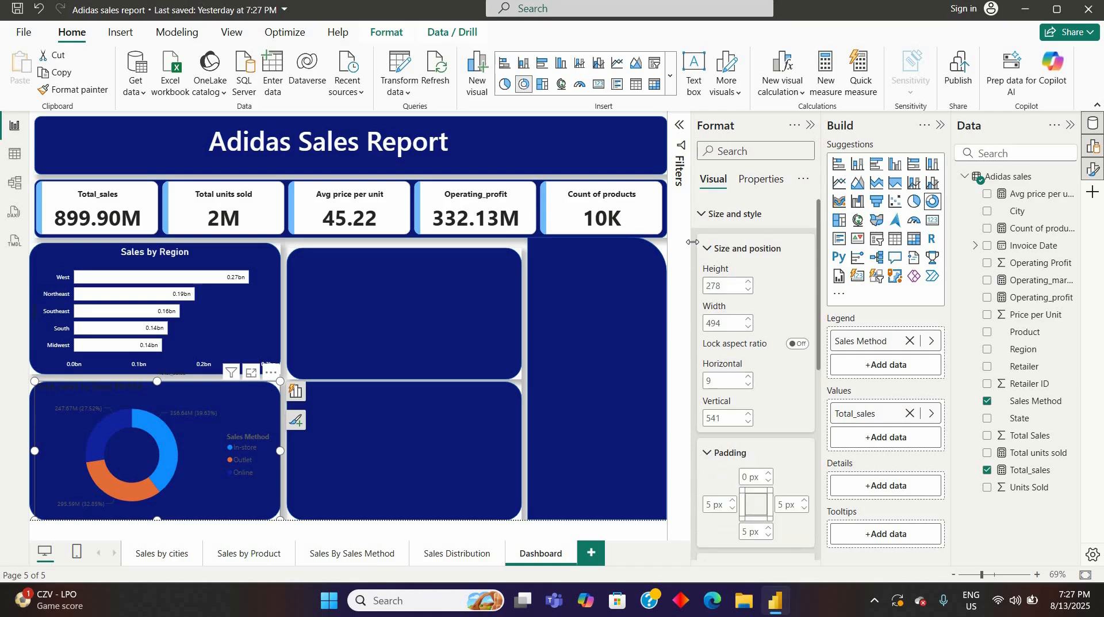
left_click(707, 453)
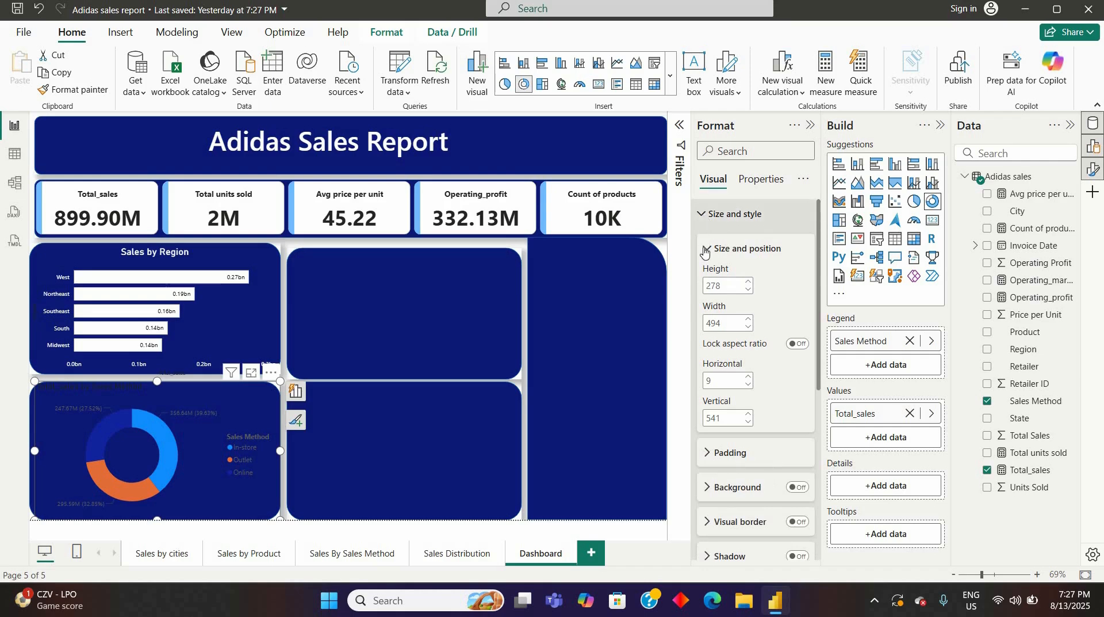
left_click(705, 249)
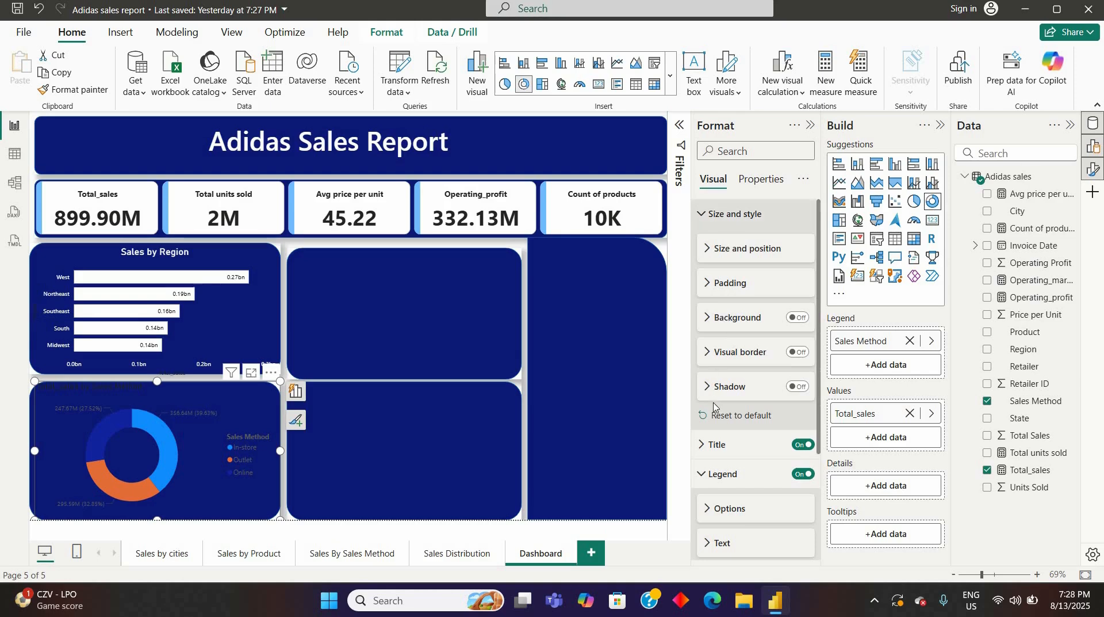
Change the donut chart's title text to "Sales by Sales Method"
left_click(706, 446)
scroll(733, 459, "down", 1)
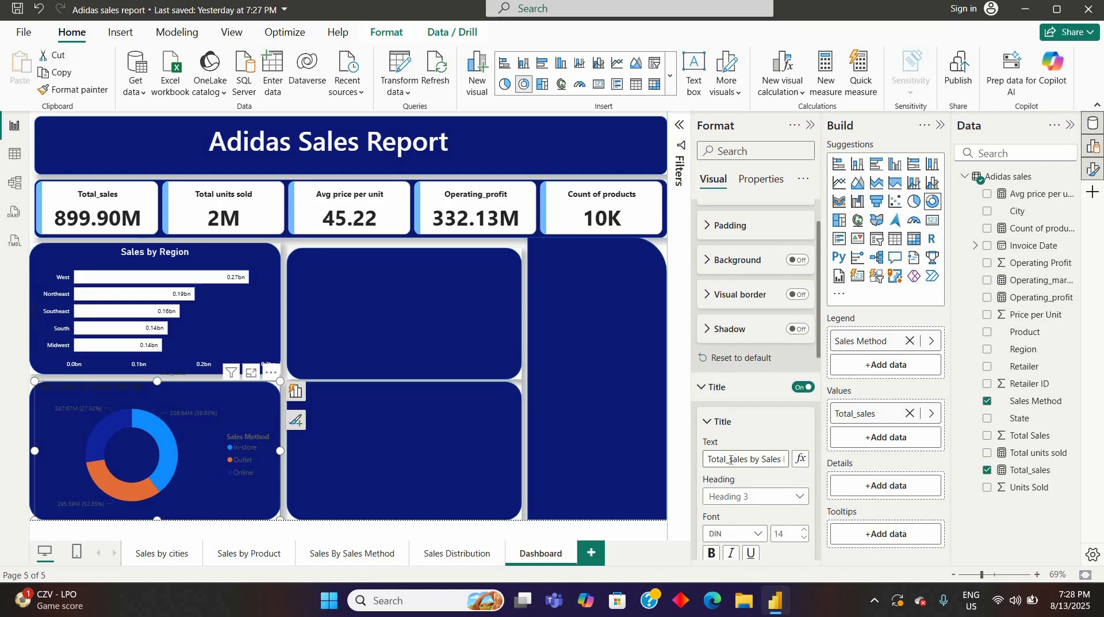
left_click(731, 459)
key("BackSpace")
key("BackSpace")
key("BackSpace")
key("BackSpace")
key("BackSpace")
key("BackSpace")
key("BackSpace")
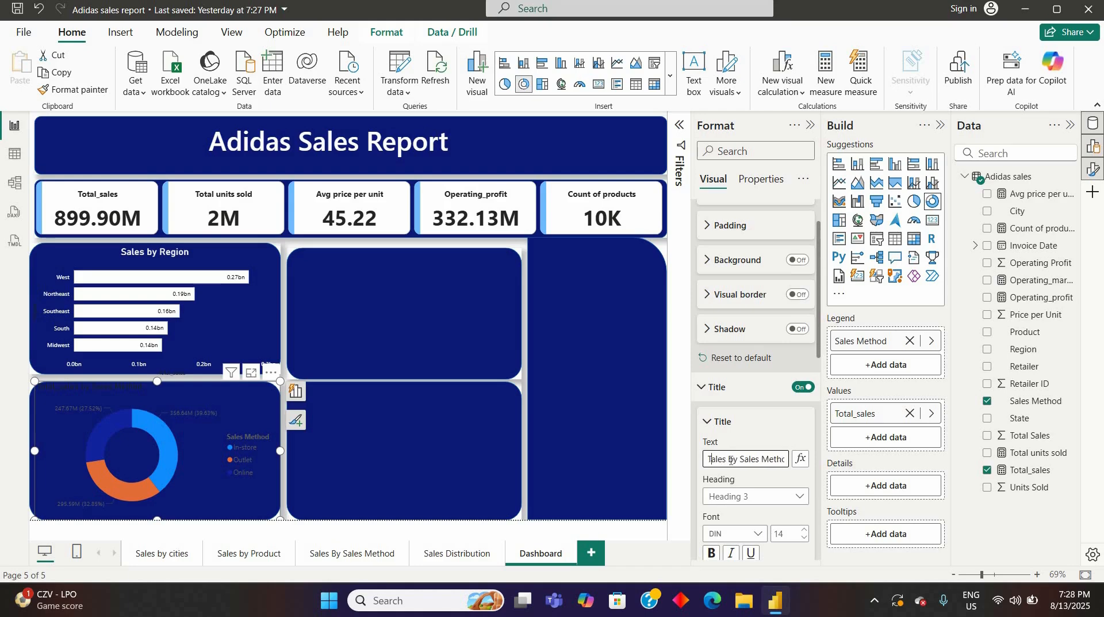
type("S")
Set the donut chart's title to Heading 5 and its font to Segoe UI Bold
left_click(760, 494)
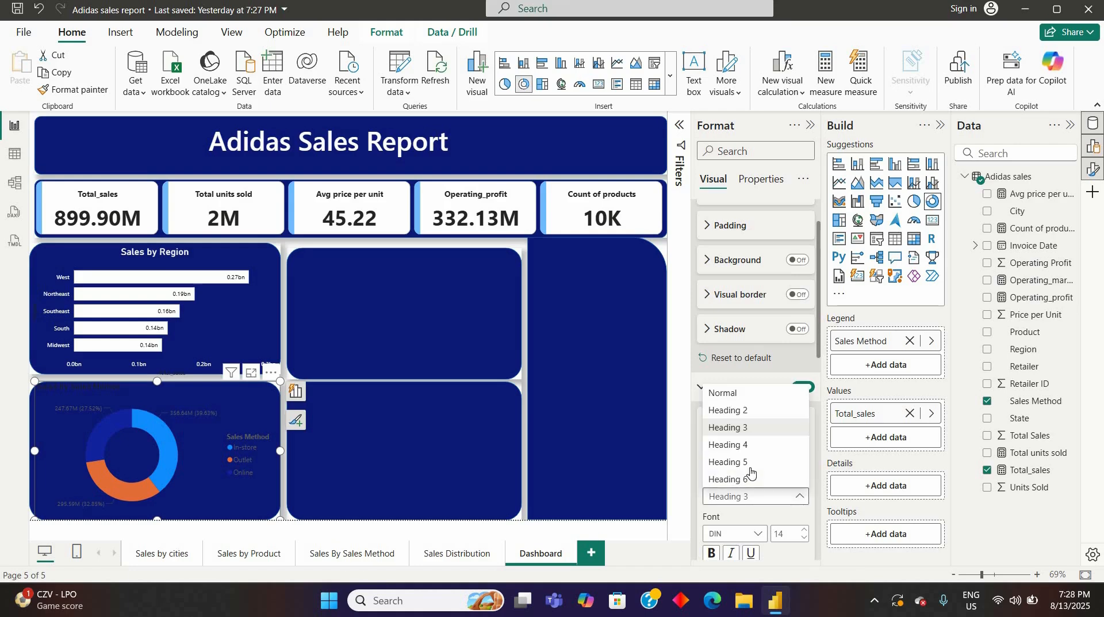
left_click(742, 462)
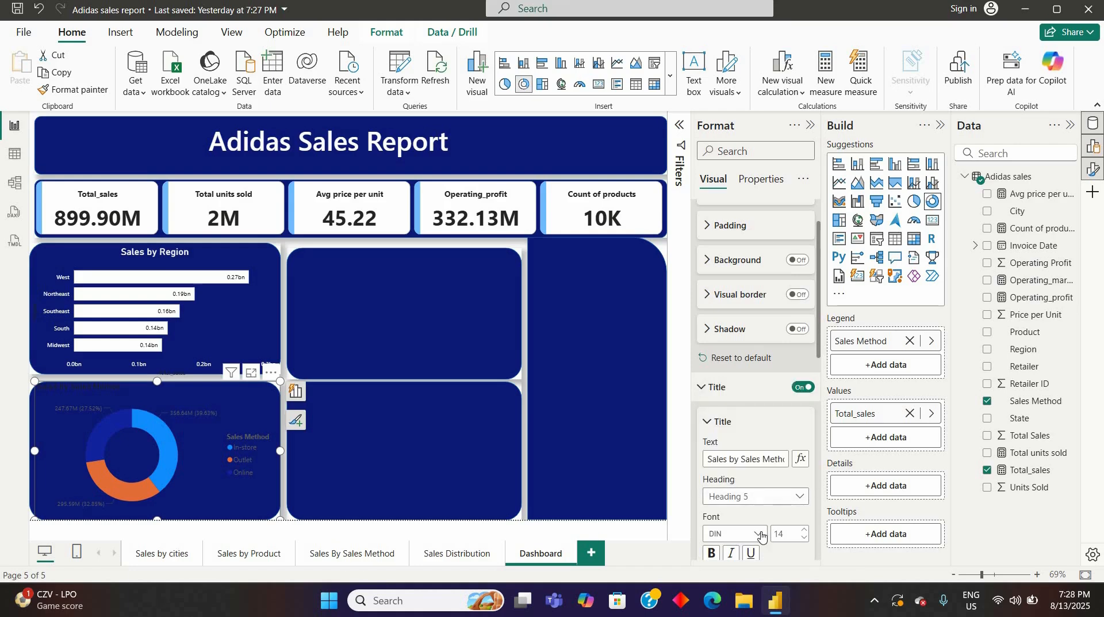
scroll(761, 405, "down", 3)
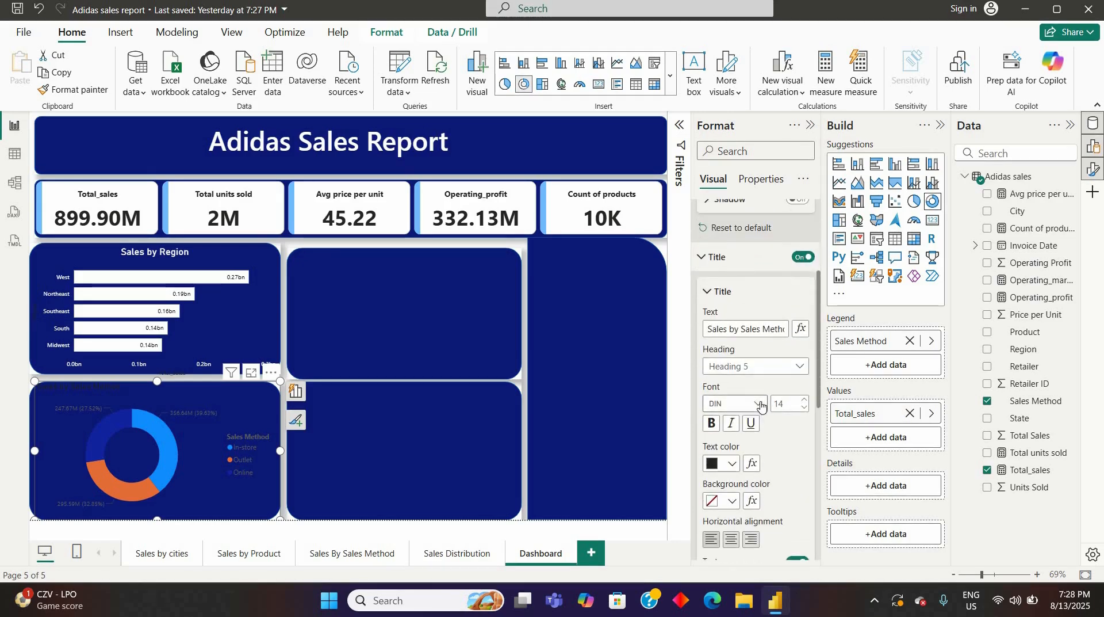
left_click(758, 404)
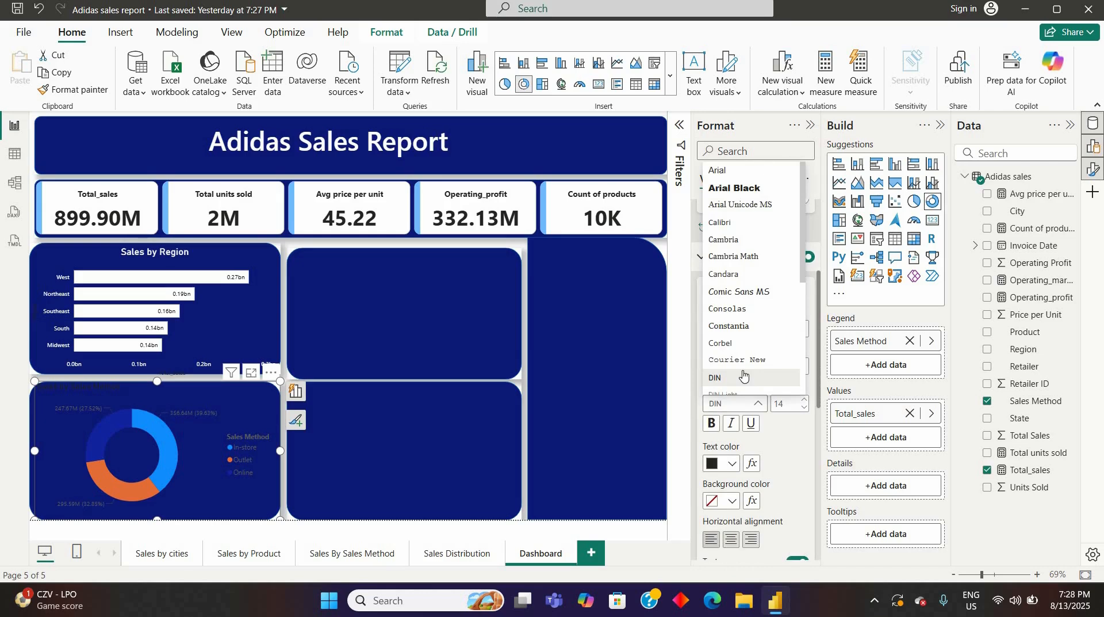
scroll(743, 374, "down", 3)
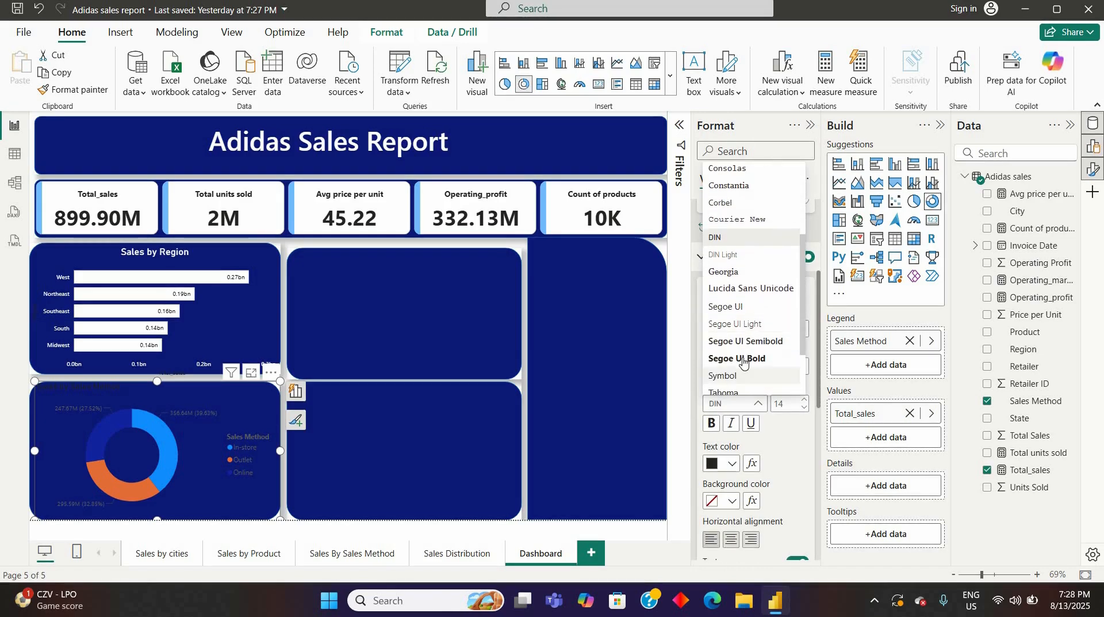
left_click(742, 358)
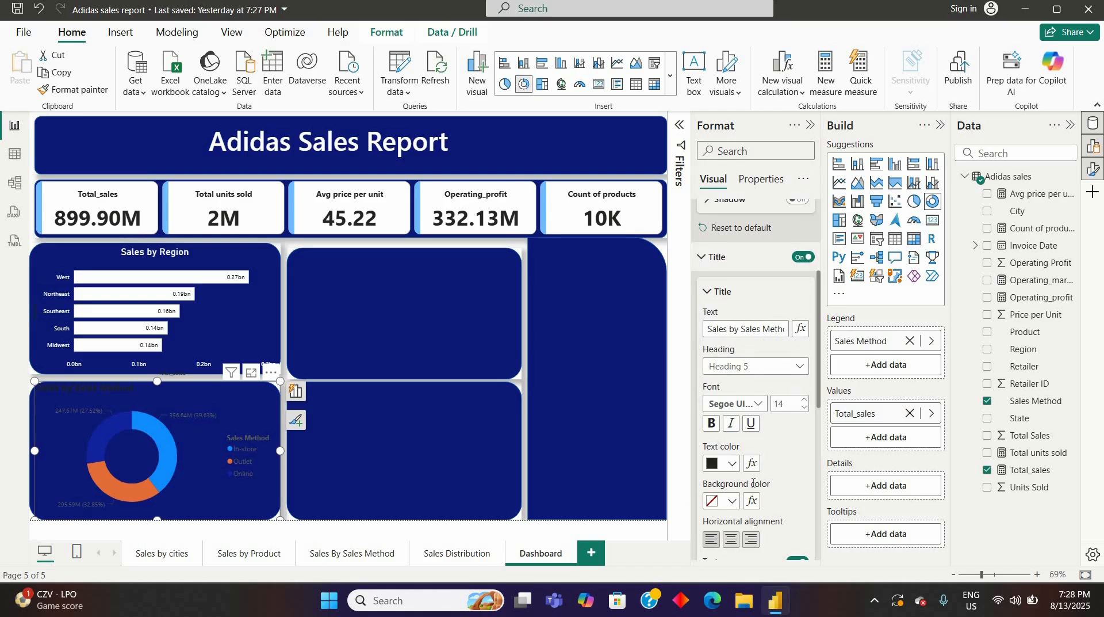
Center the donut chart's title and make its text white
left_click(730, 541)
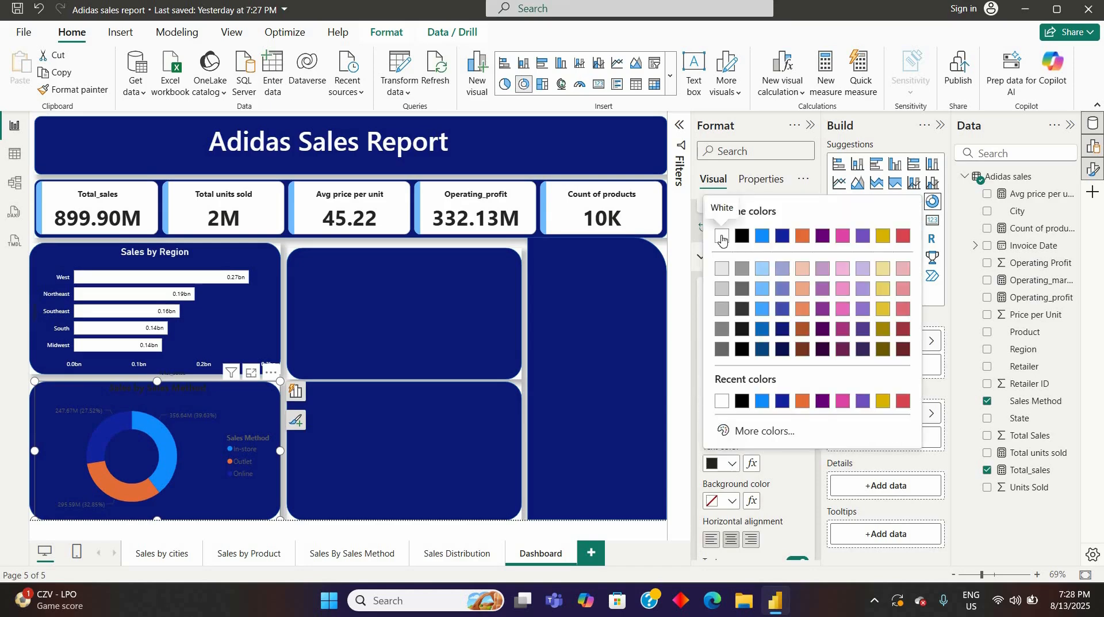
left_click(723, 238)
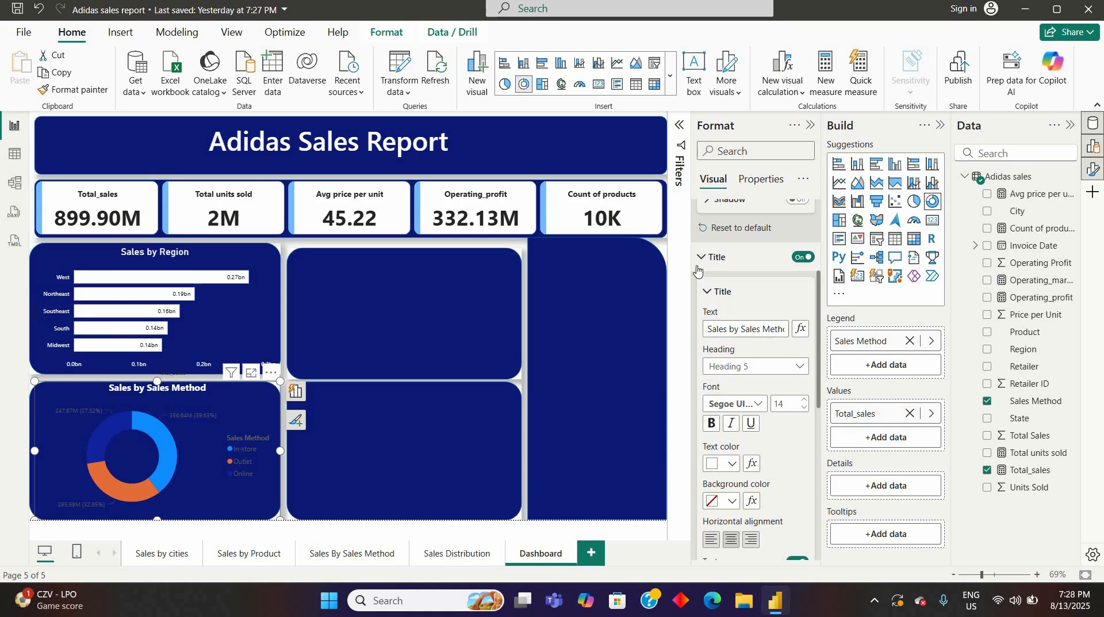
left_click(706, 291)
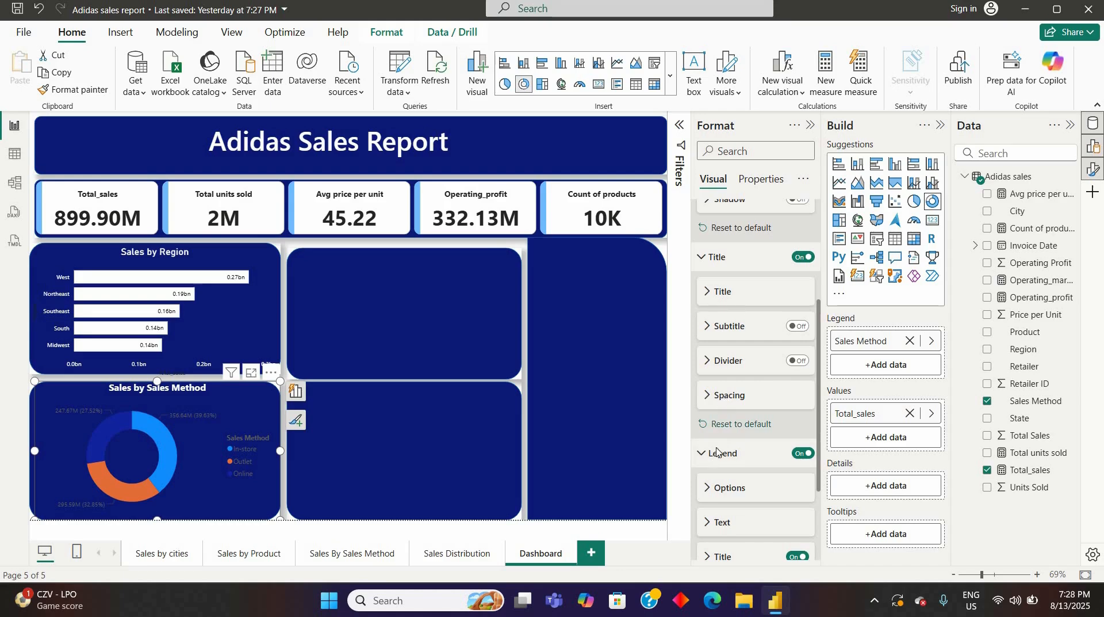
Make the donut chart's legend text white and set its font size to 11
scroll(713, 460, "down", 2)
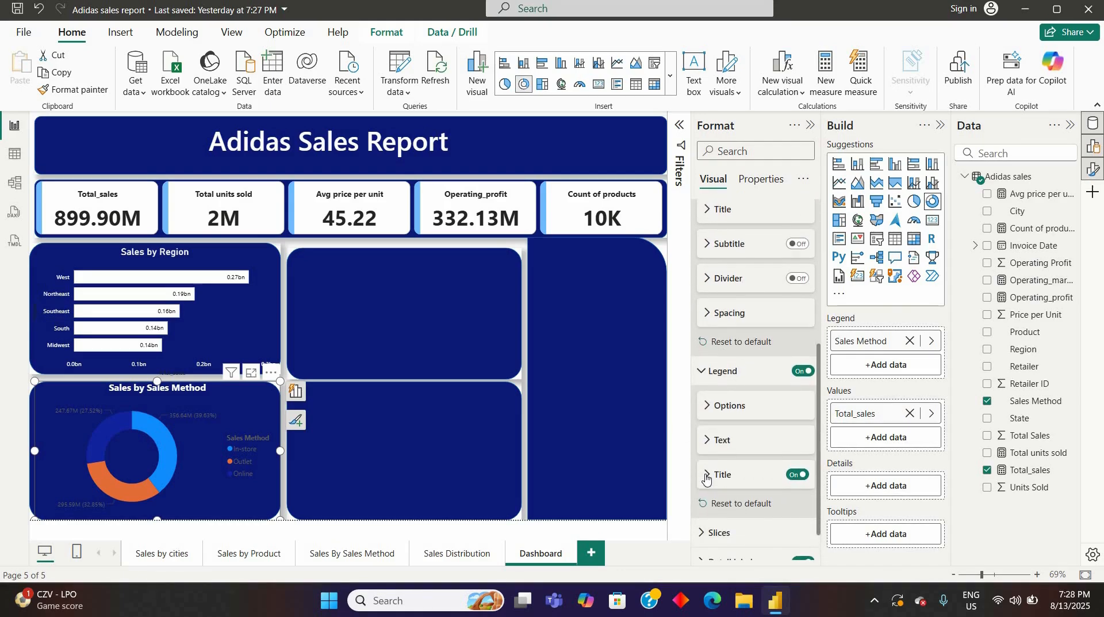
left_click(707, 475)
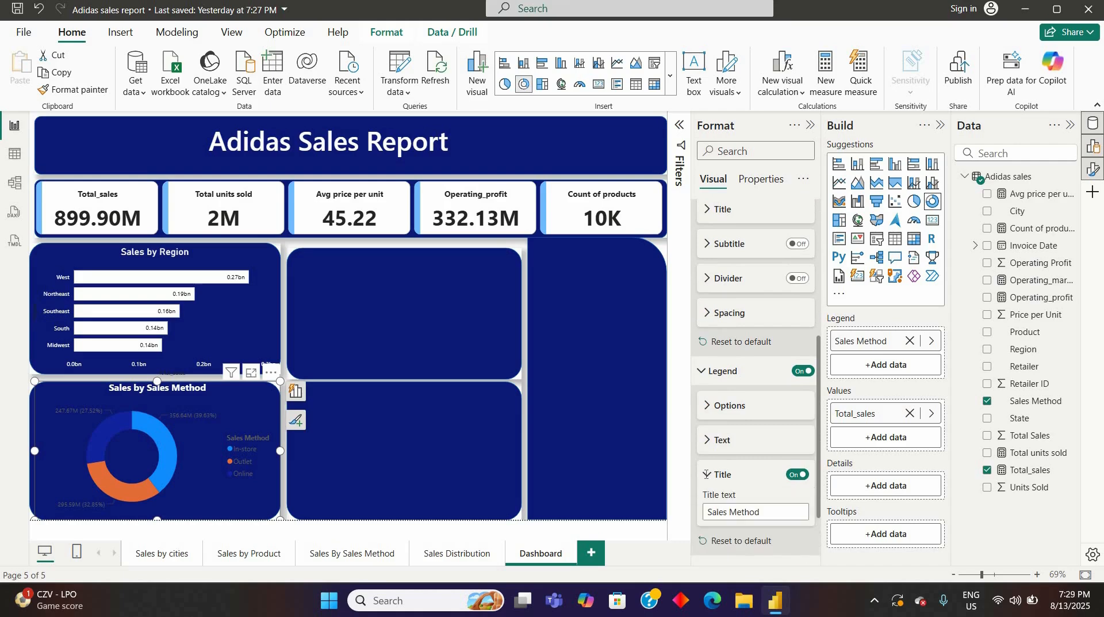
scroll(706, 459, "down", 1)
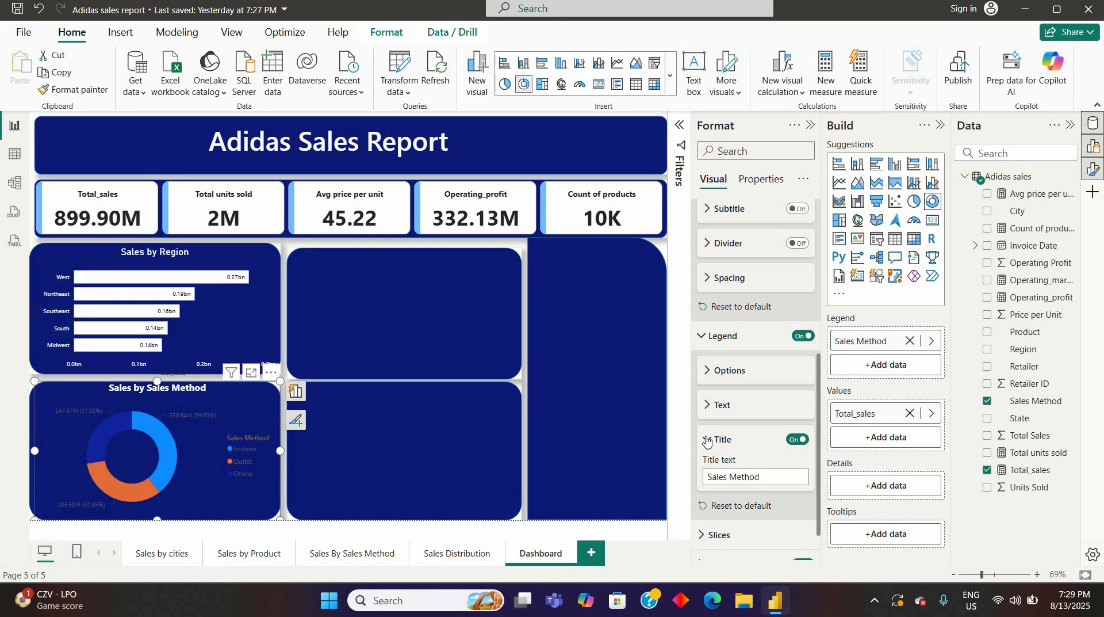
left_click(709, 440)
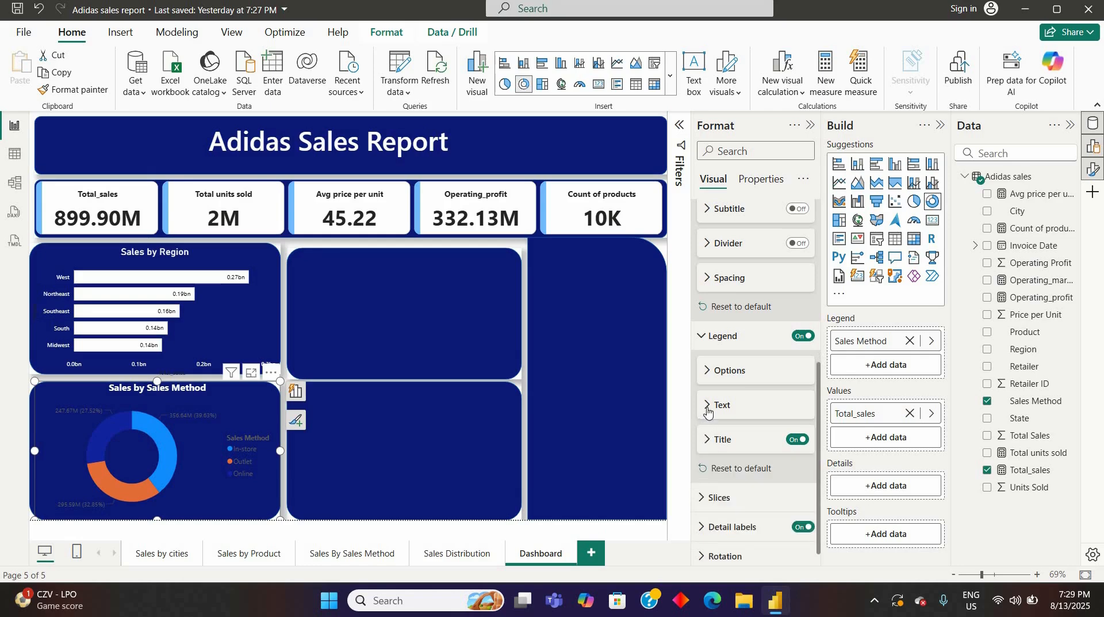
left_click(707, 405)
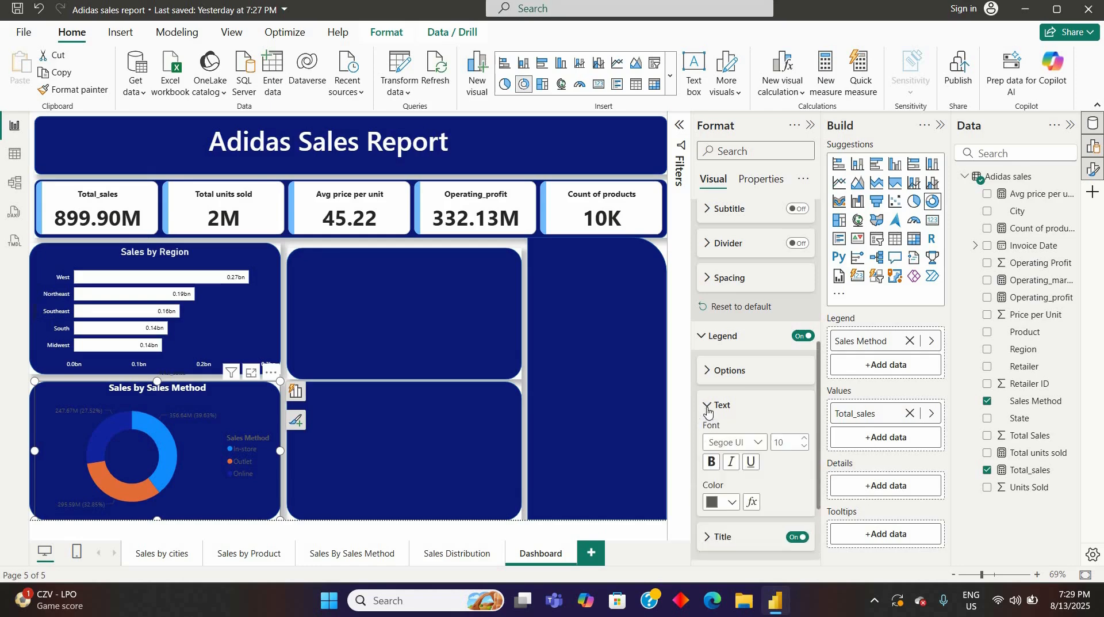
left_click(732, 503)
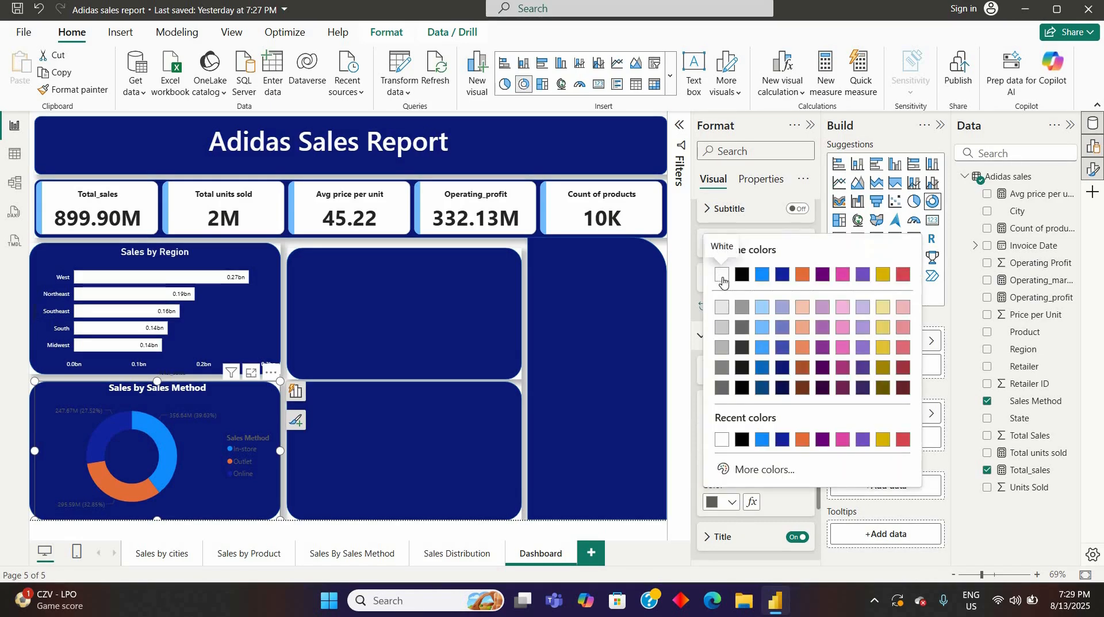
left_click(723, 276)
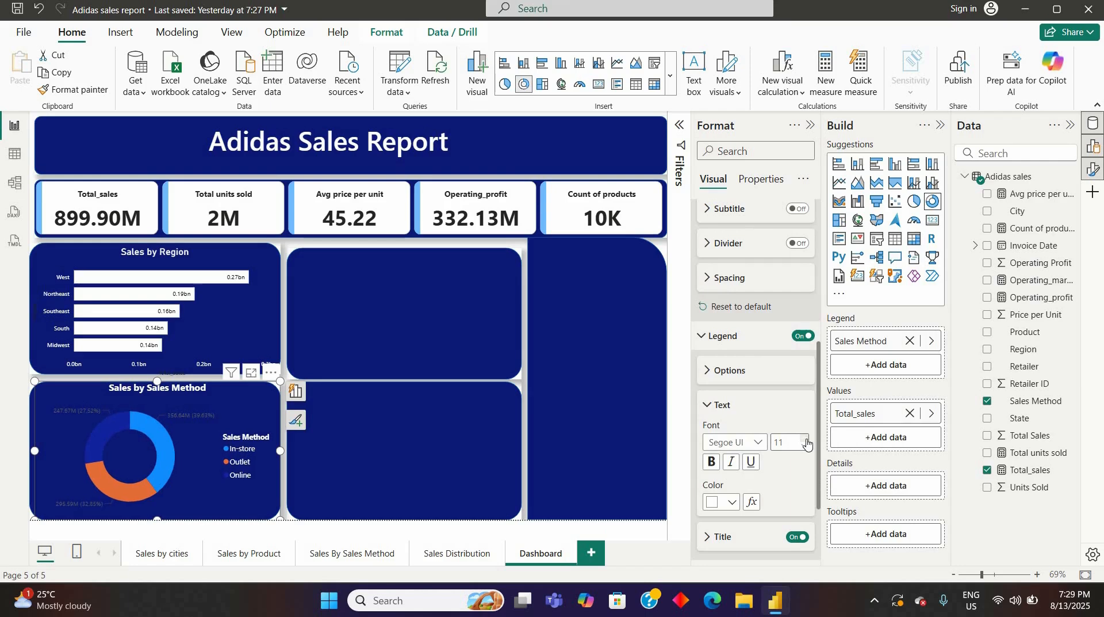
left_click(708, 405)
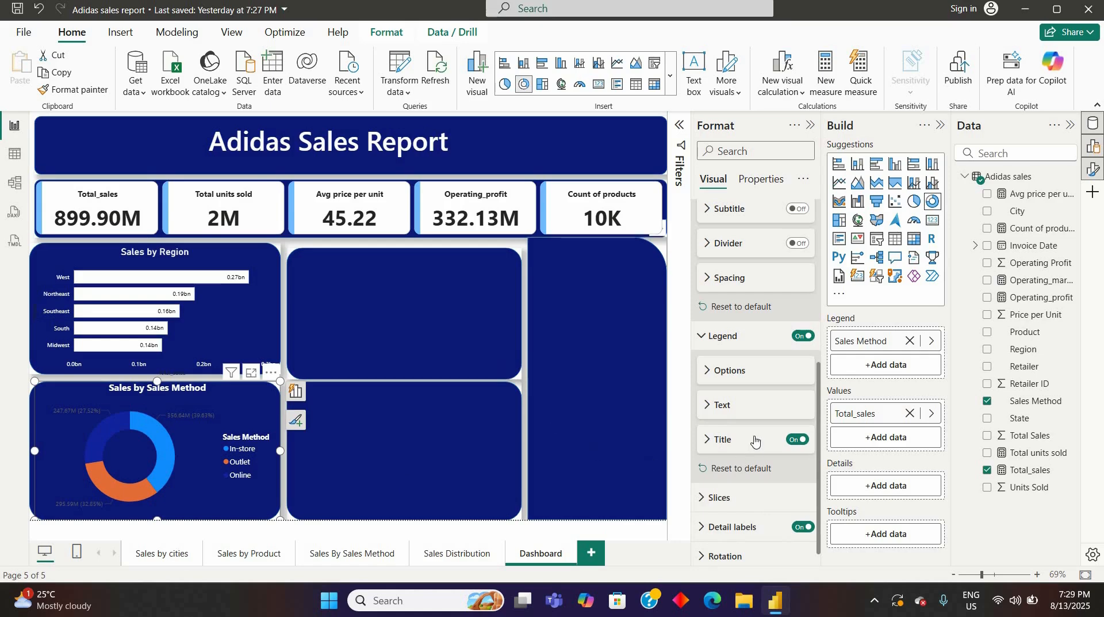
Make the donut chart's detail label values white and set their font size to 13
scroll(700, 510, "down", 1)
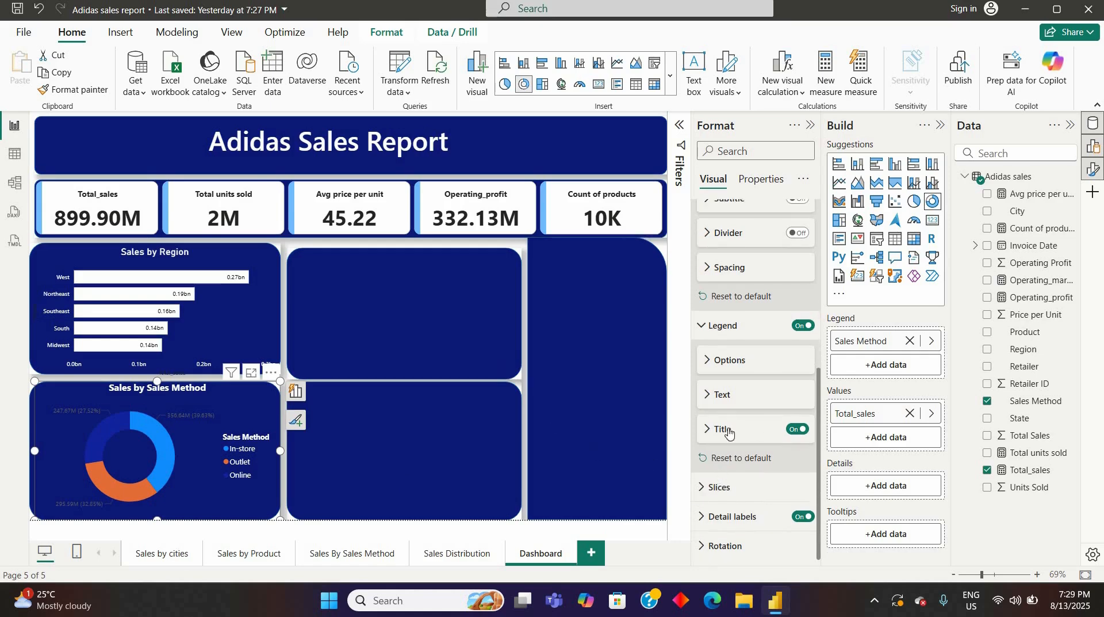
left_click(729, 517)
scroll(742, 495, "down", 5)
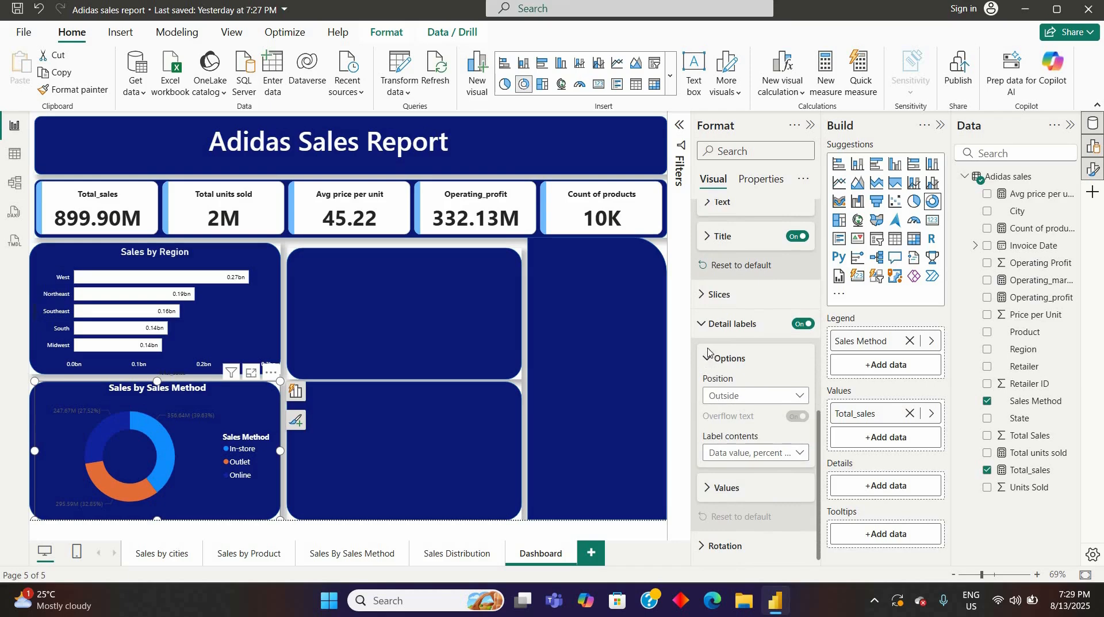
left_click(710, 495)
scroll(731, 466, "down", 3)
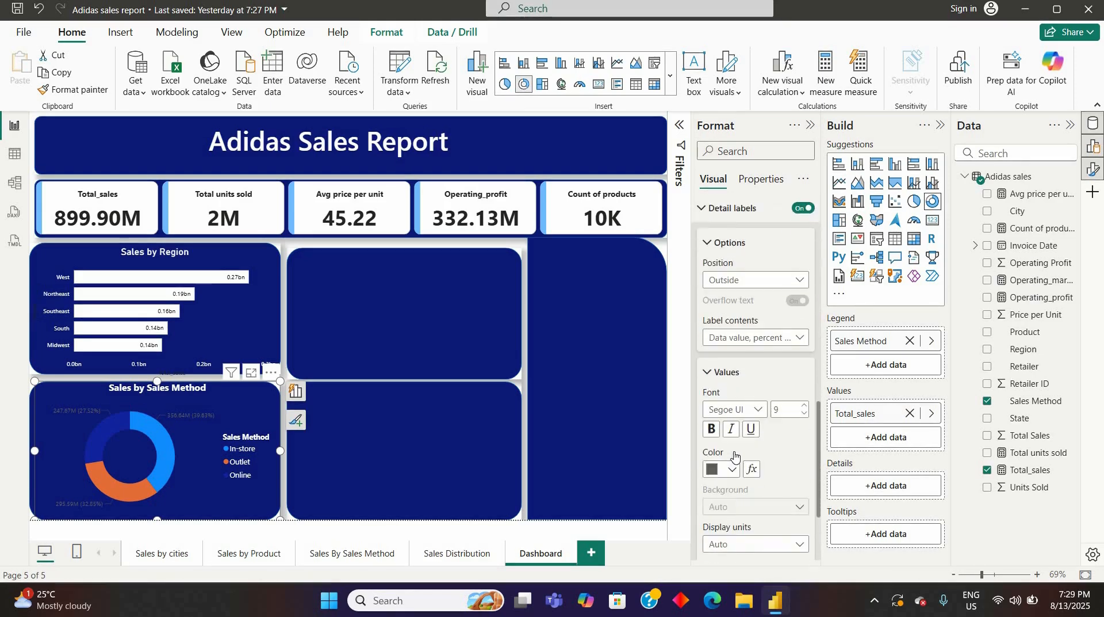
left_click(735, 456)
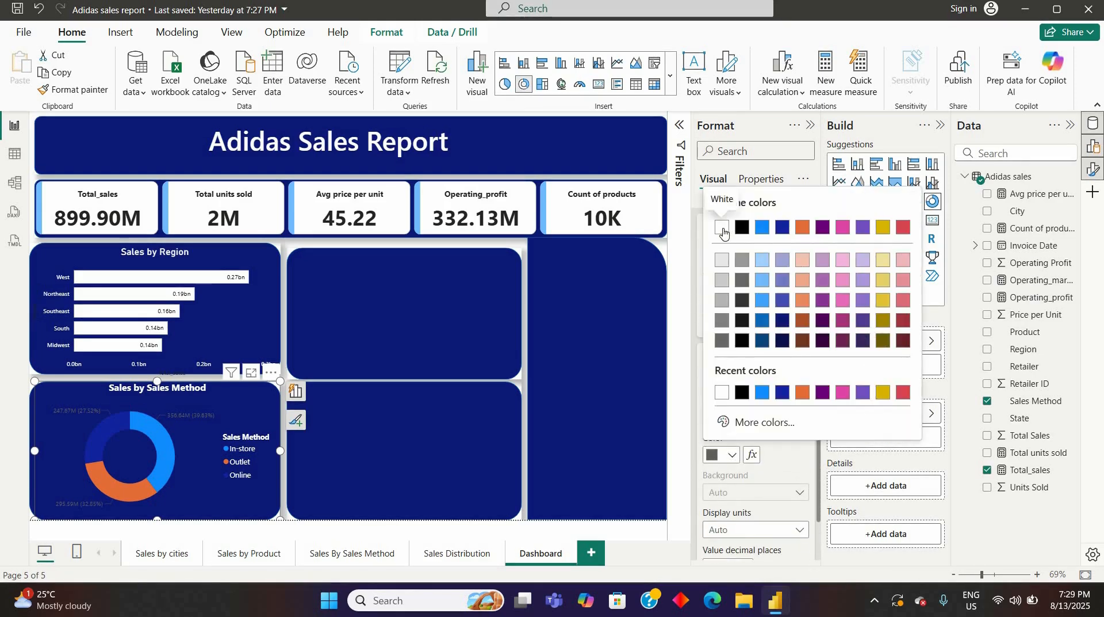
left_click(723, 229)
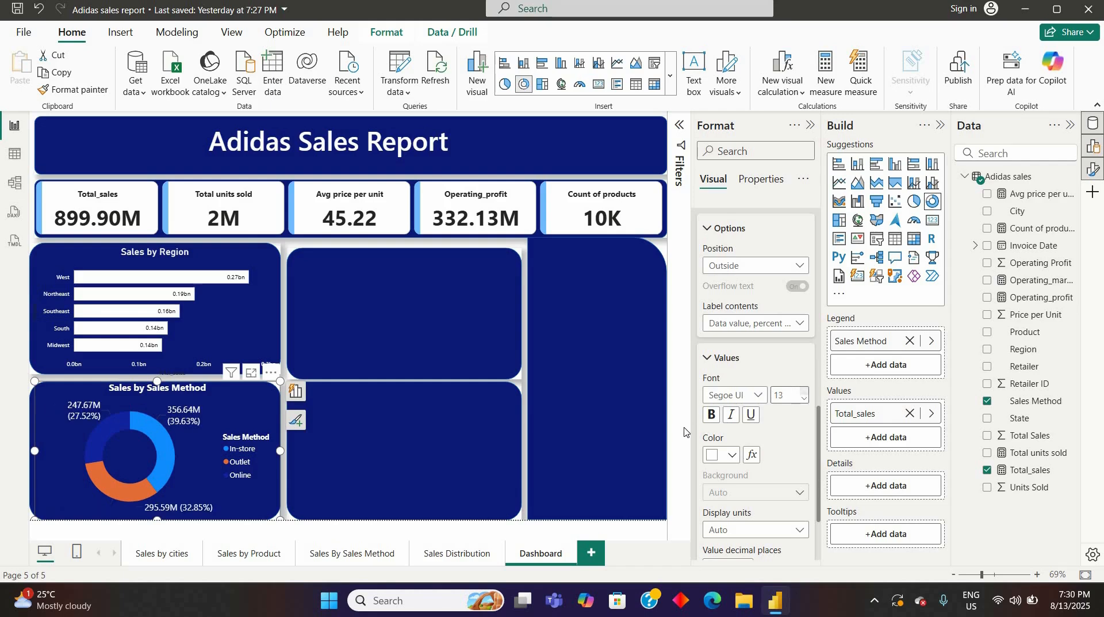
left_click(707, 357)
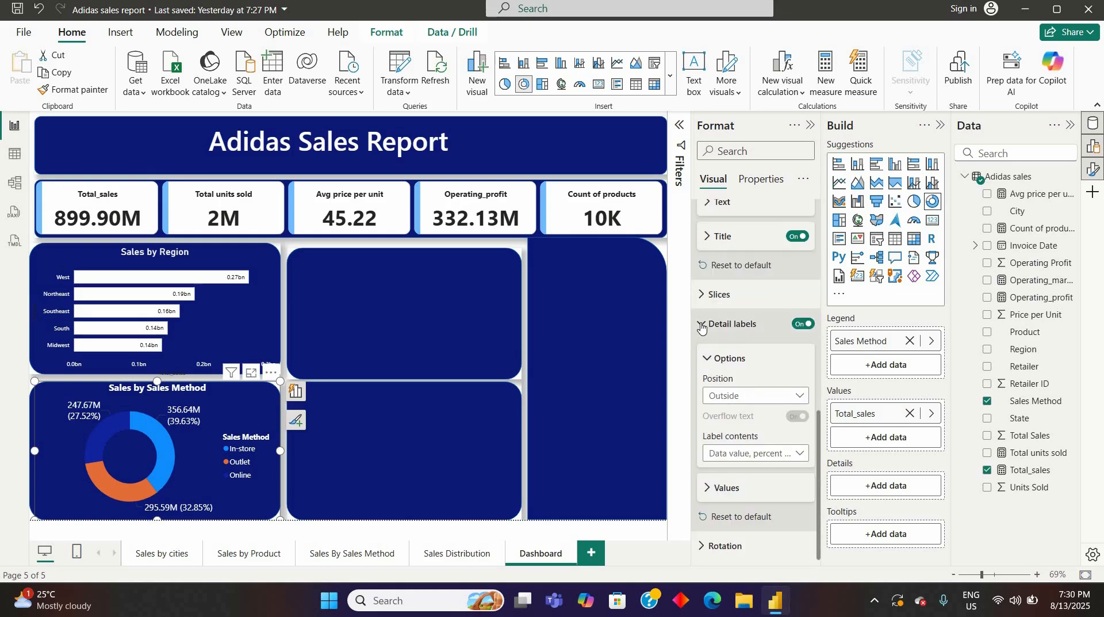
left_click(733, 323)
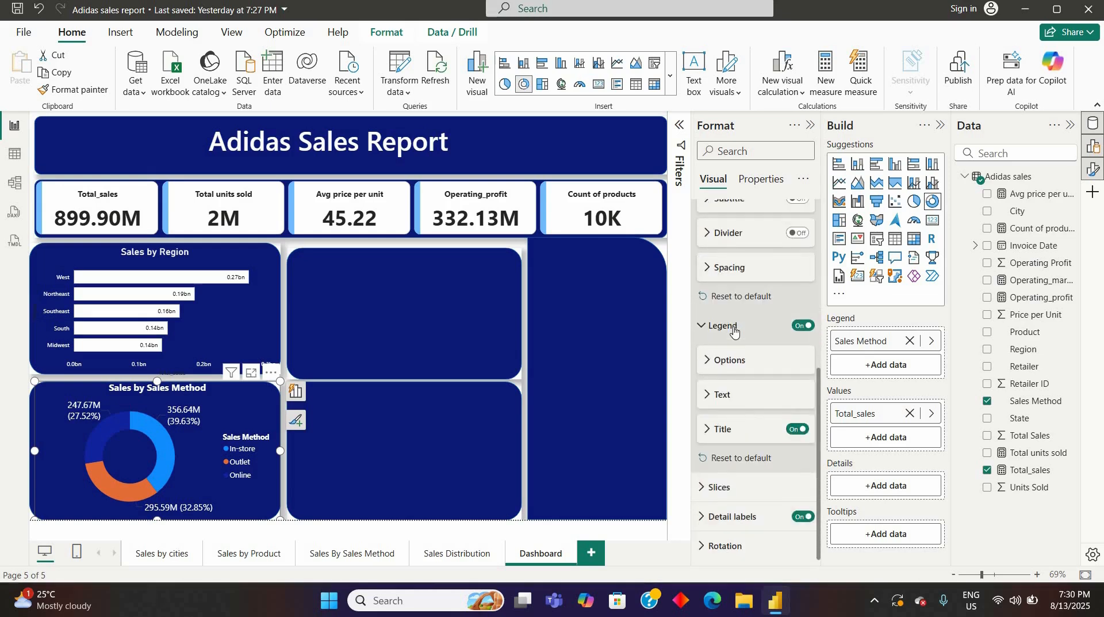
Collapse the donut chart's expanded size and style, title and legend formatting settings
scroll(734, 329, "up", 5)
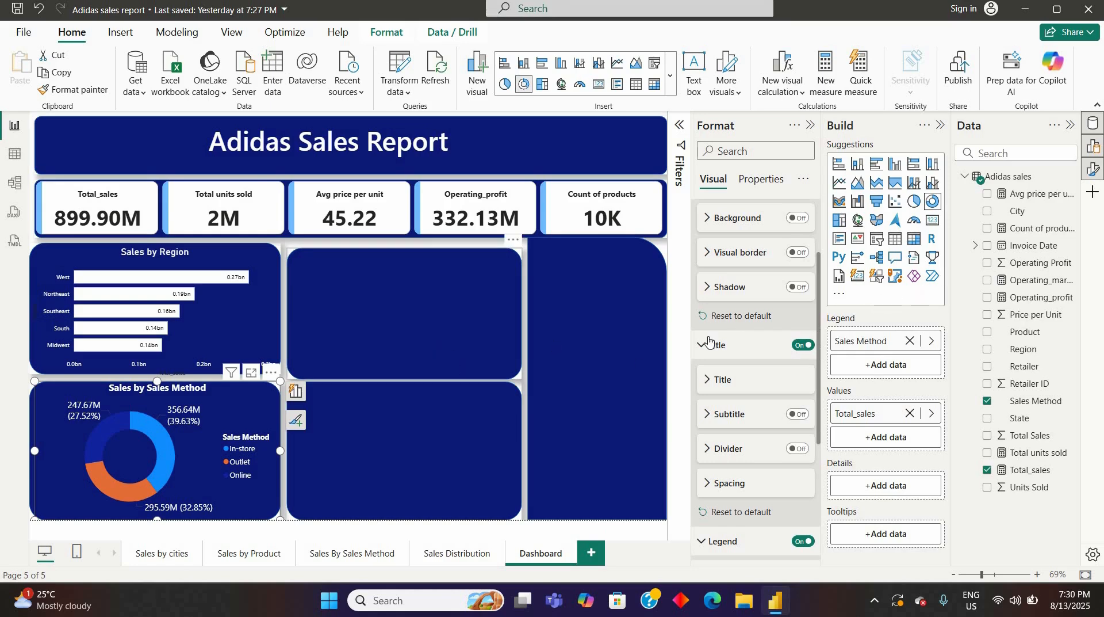
scroll(709, 341, "up", 3)
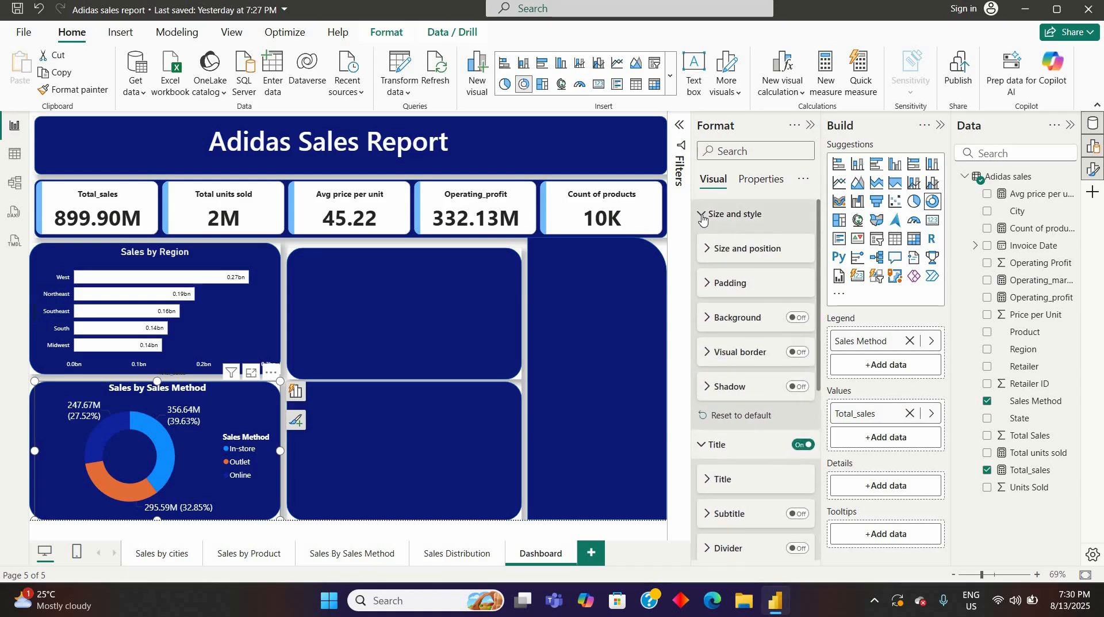
left_click(702, 224)
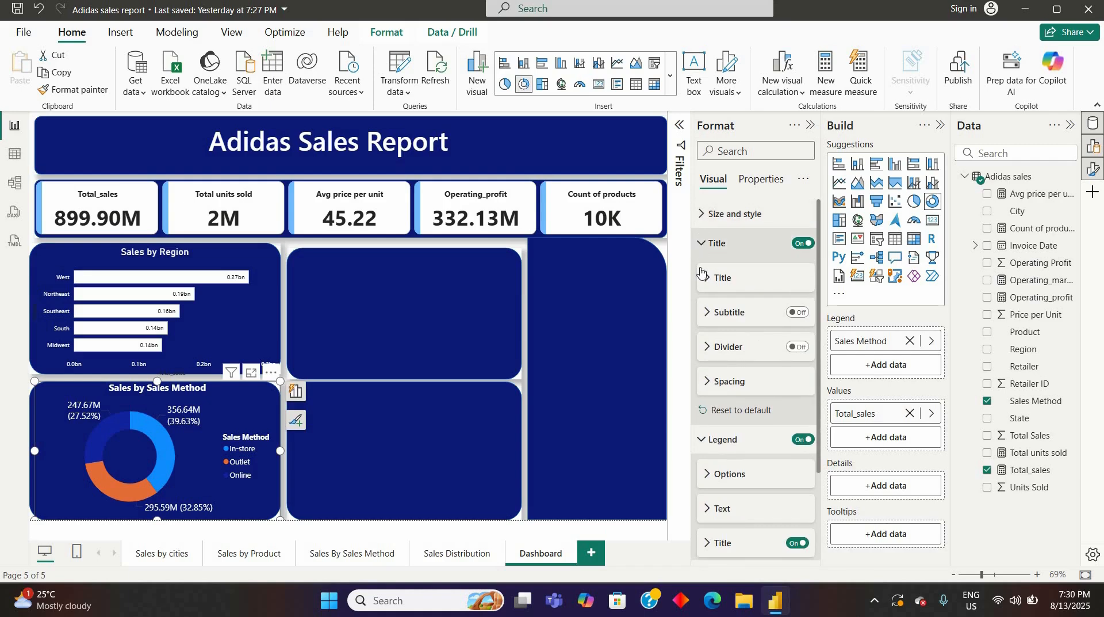
left_click(702, 242)
left_click(701, 272)
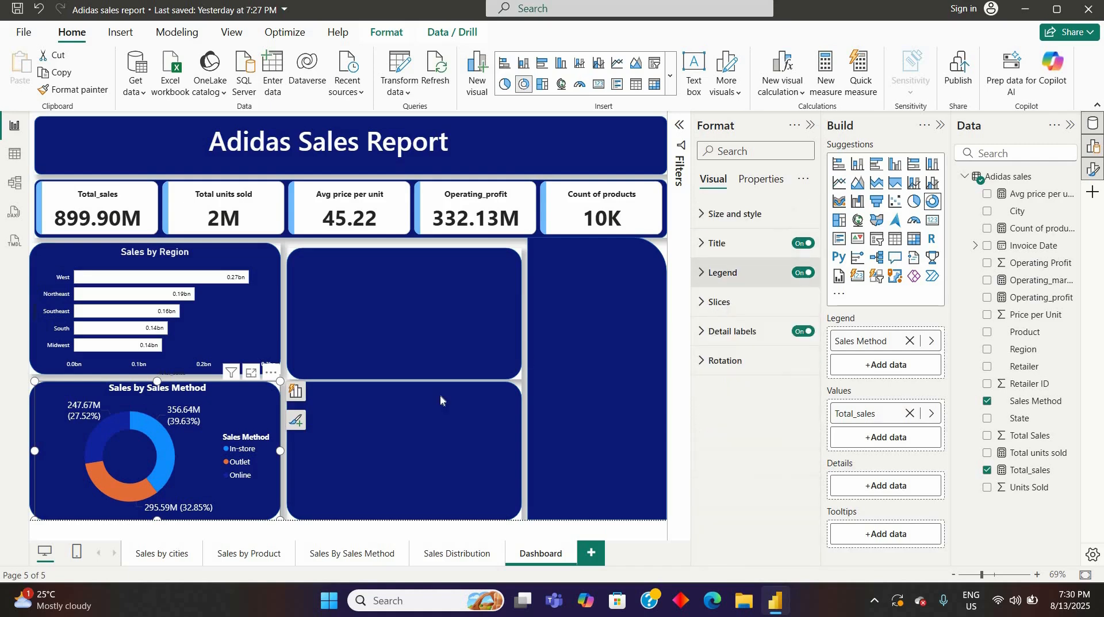
left_click(701, 216)
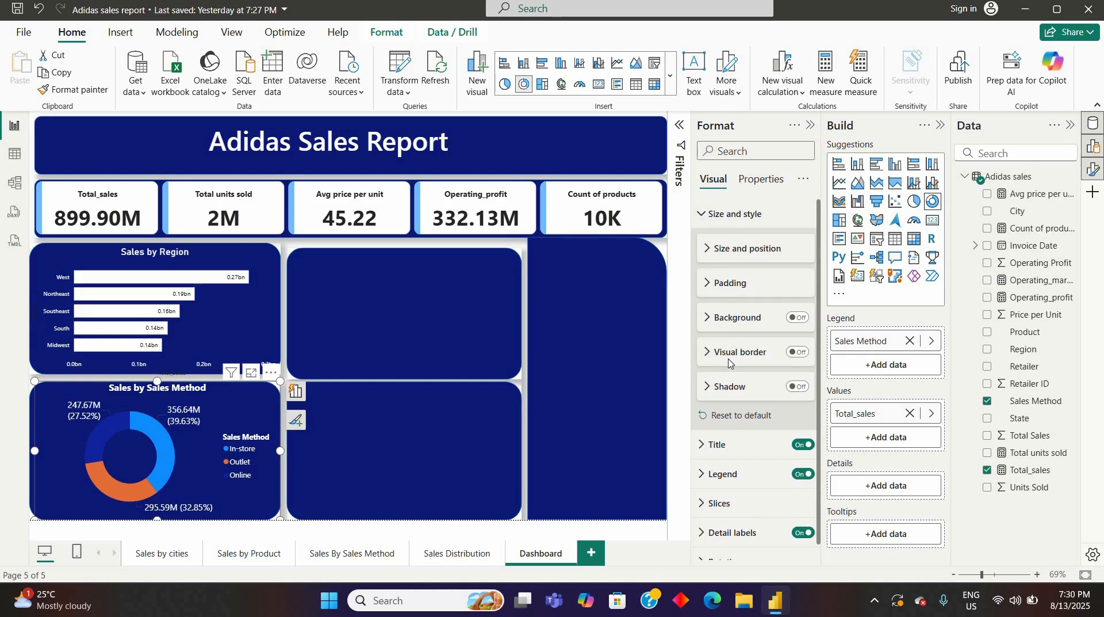
scroll(728, 361, "down", 1)
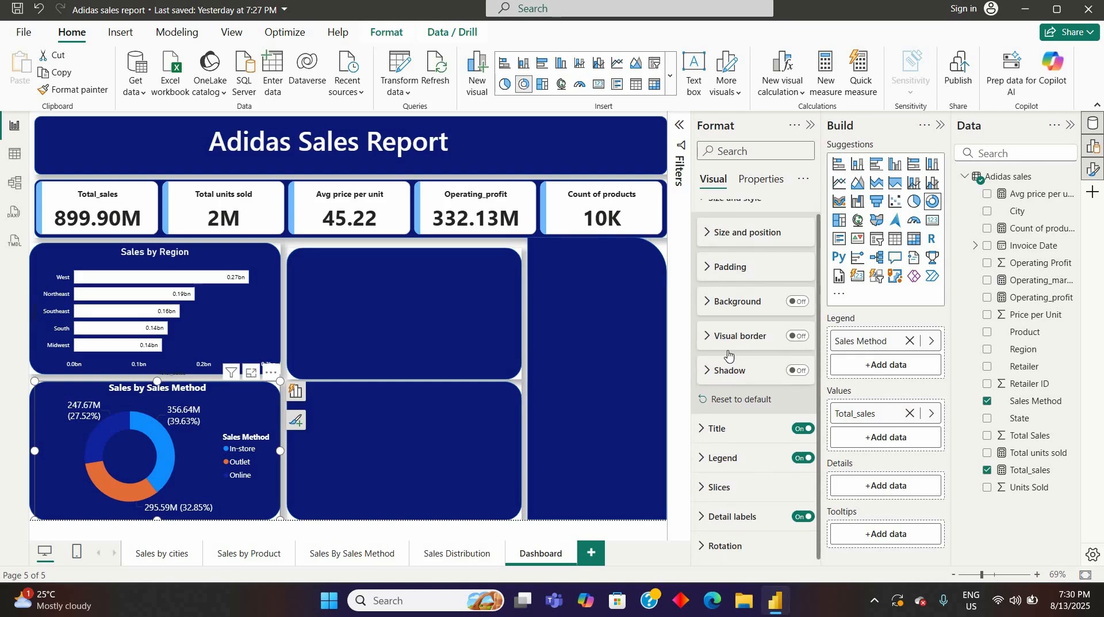
scroll(725, 348, "up", 1)
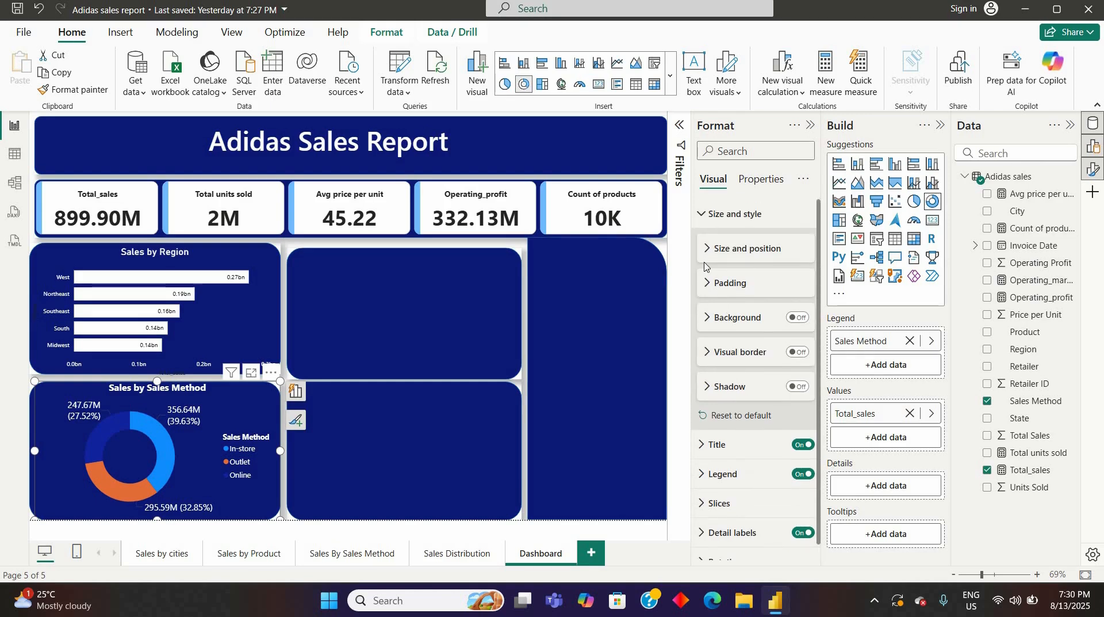
left_click(701, 218)
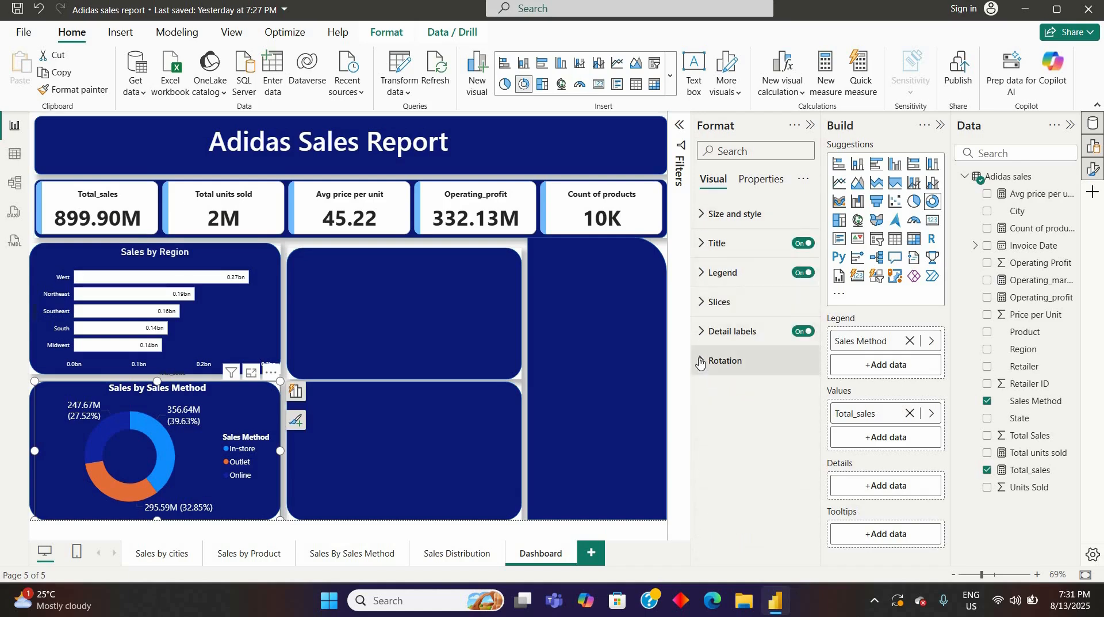
left_click(700, 363)
left_click(700, 362)
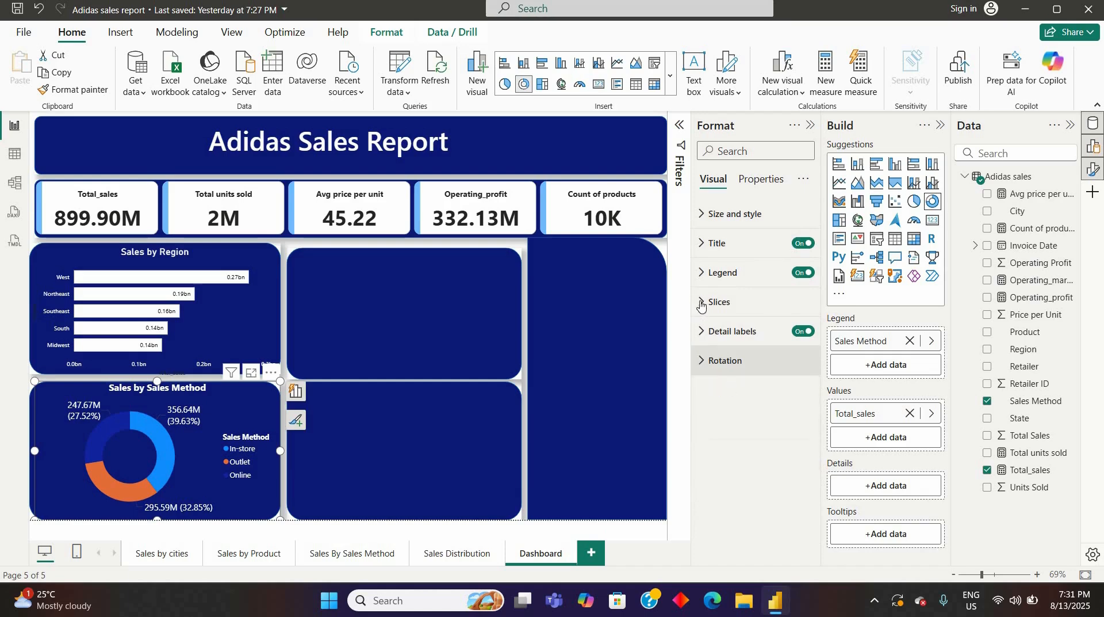
Recolor only the Online slice of the donut chart to light blue
left_click(702, 303)
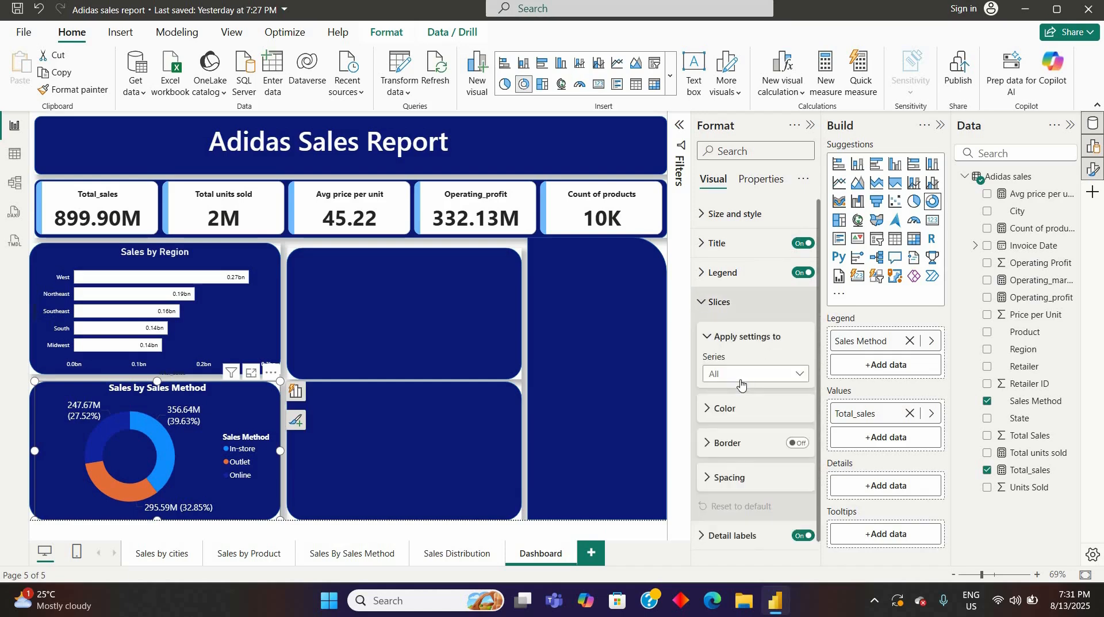
scroll(713, 391, "down", 1)
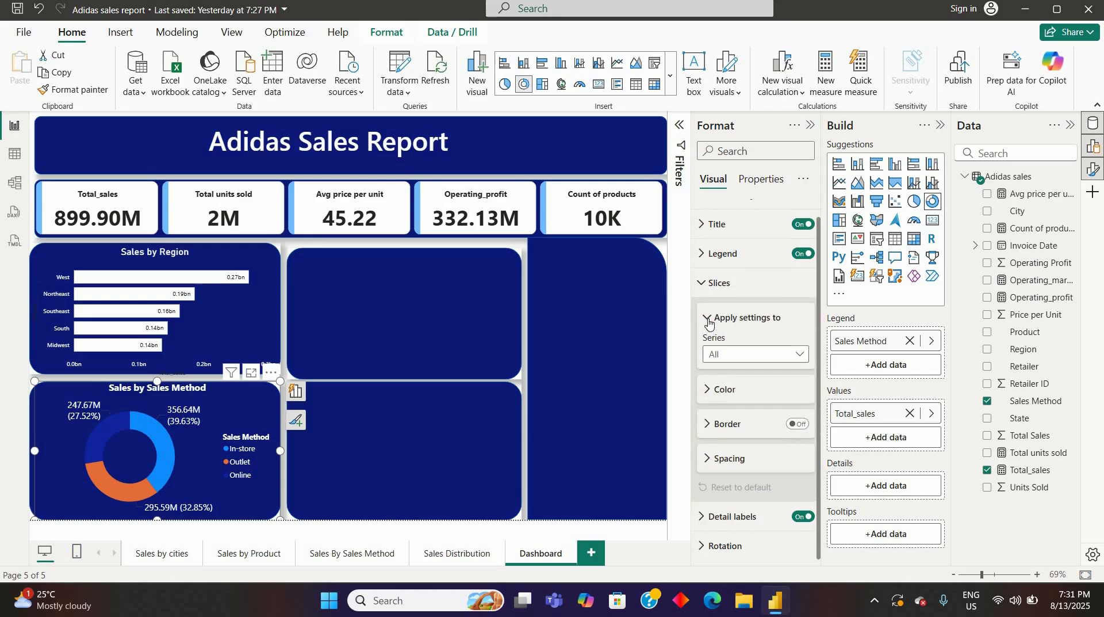
left_click(708, 341)
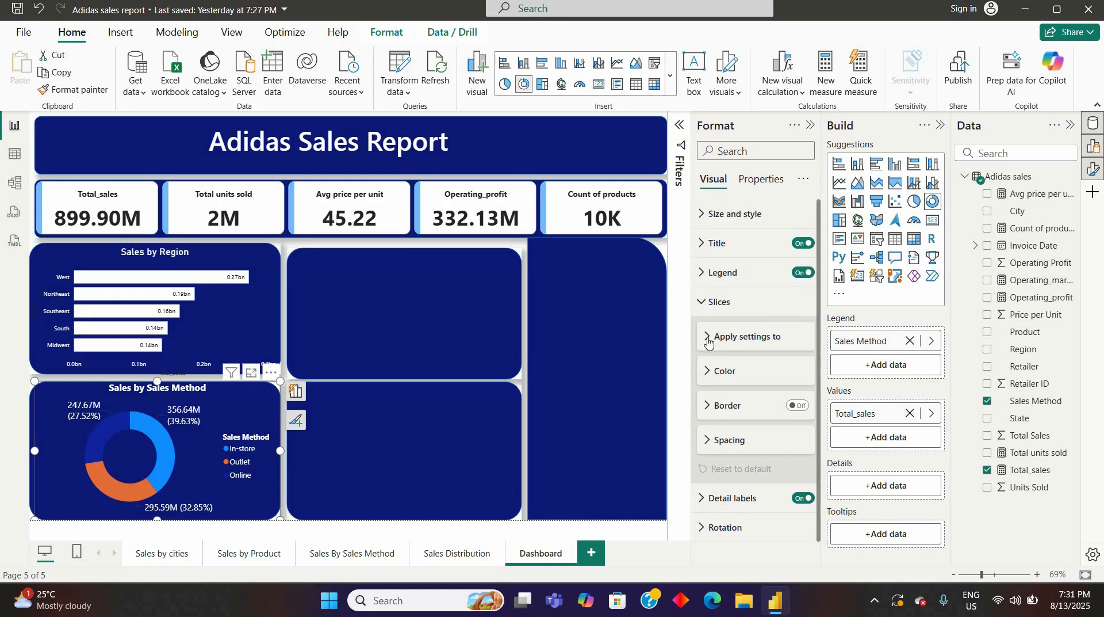
left_click(709, 342)
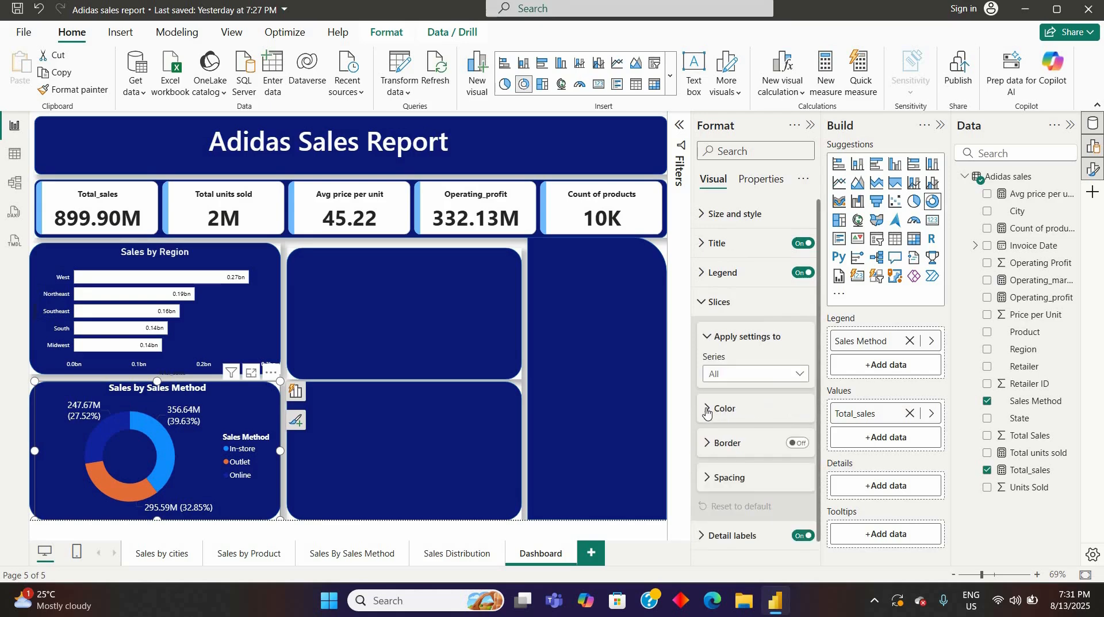
left_click(718, 410)
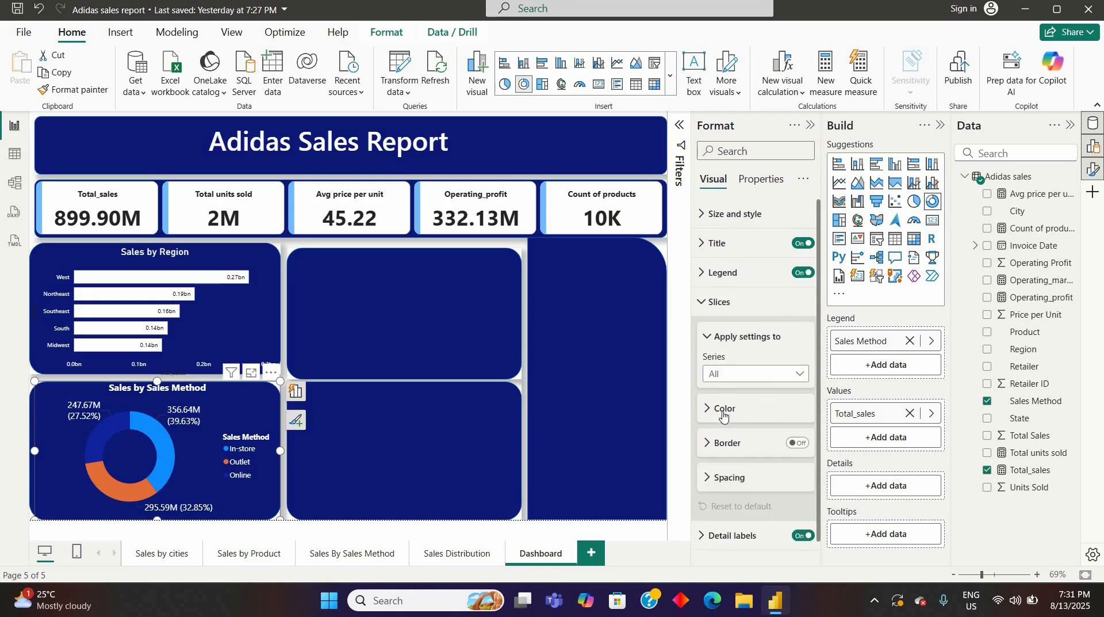
left_click(801, 375)
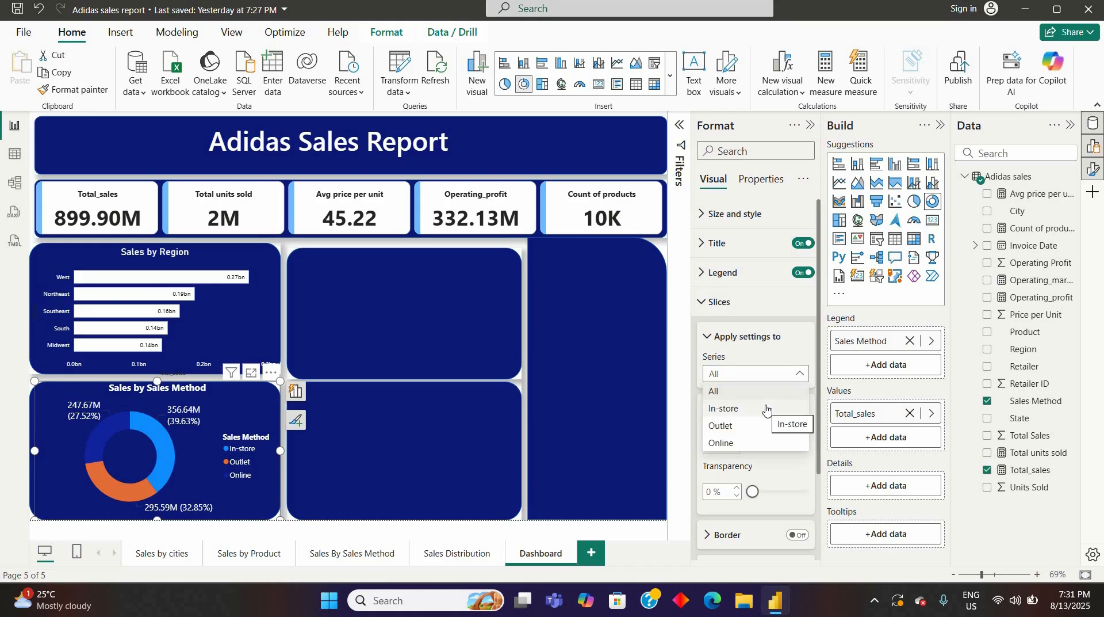
left_click(742, 445)
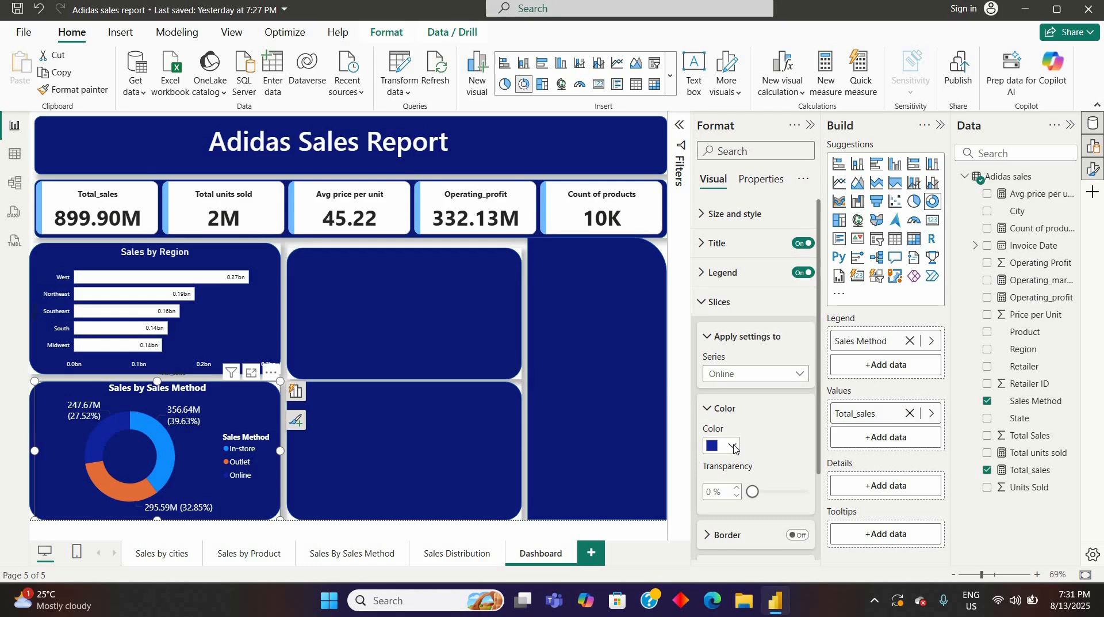
left_click(734, 447)
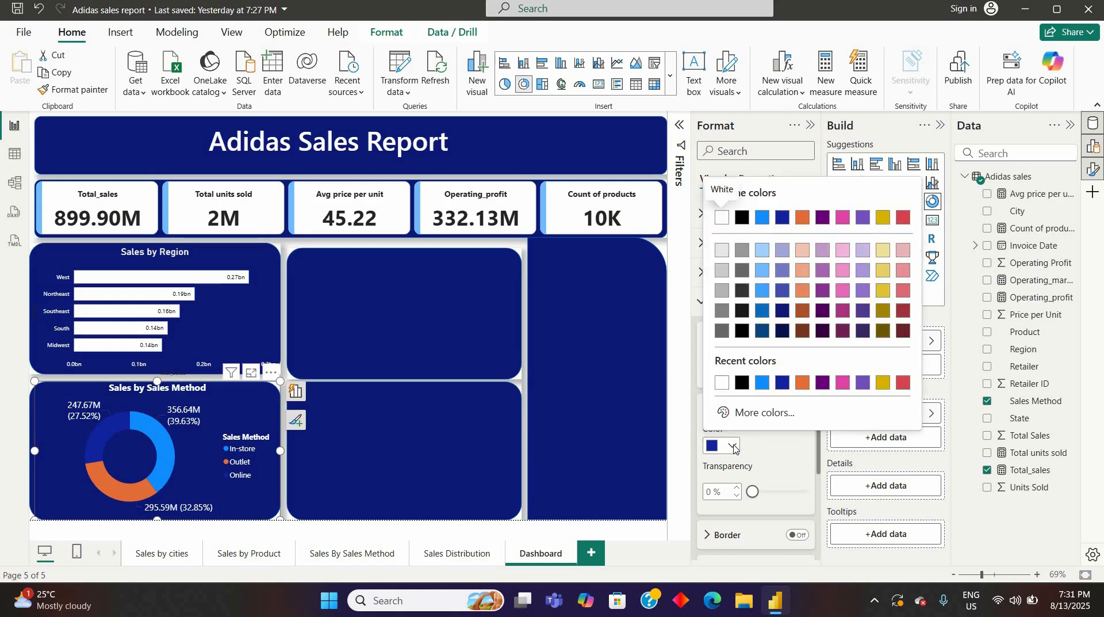
left_click(764, 255)
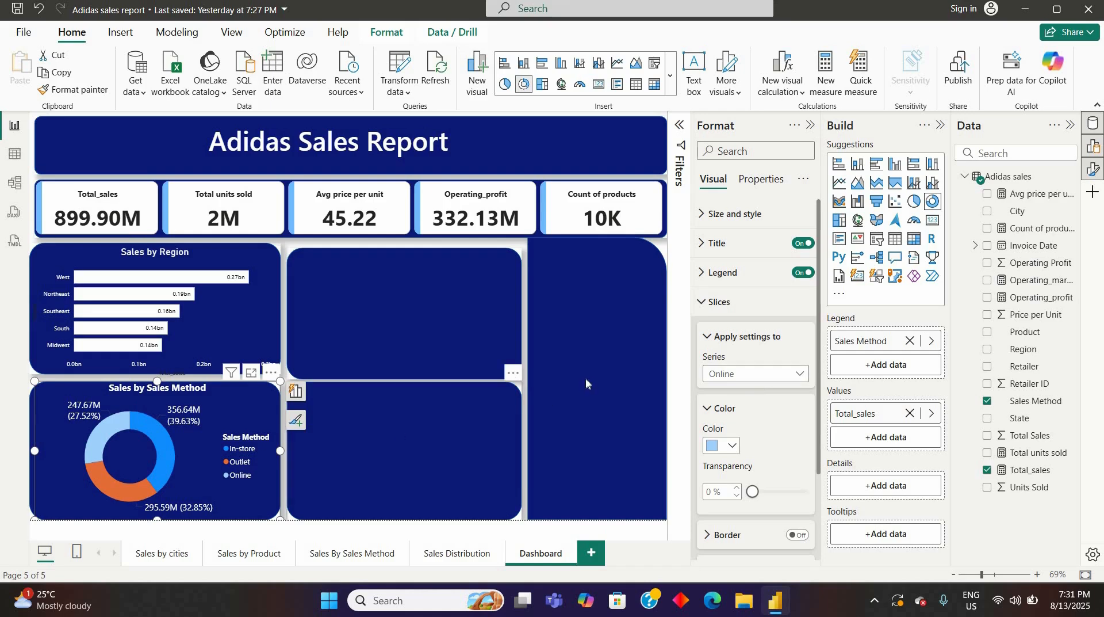
left_click(709, 339)
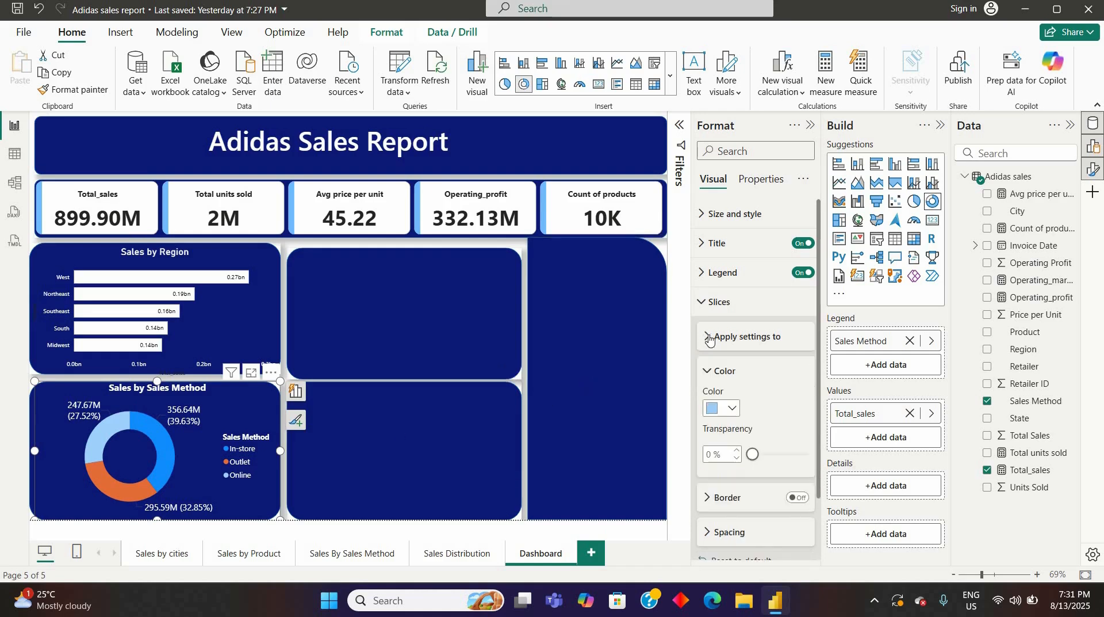
left_click(708, 375)
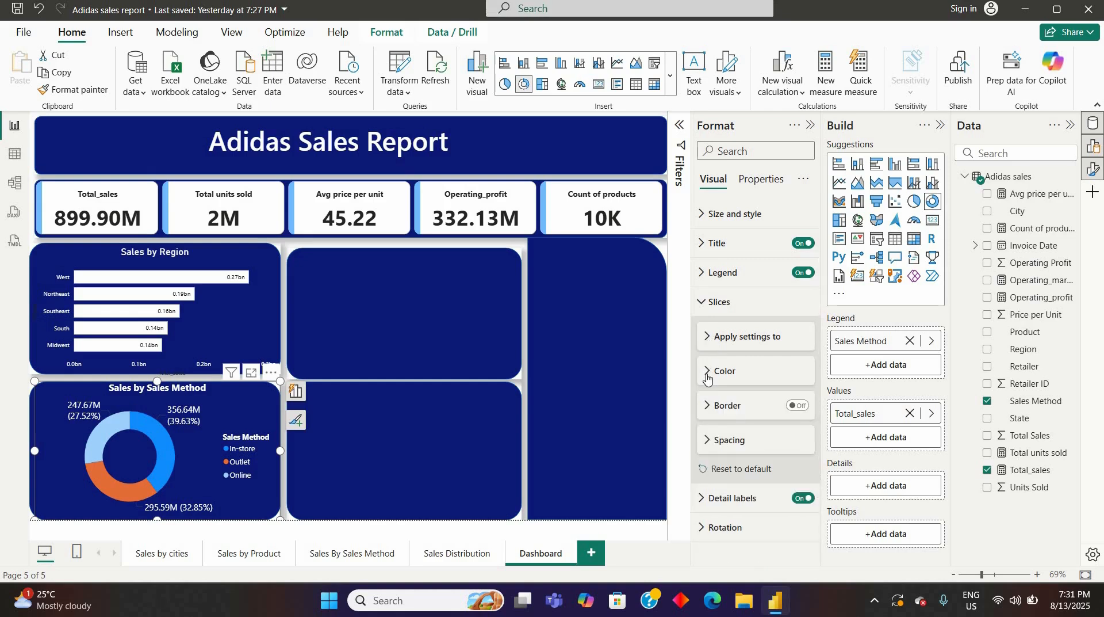
Apply the donut chart's slice settings to all series and check the slice border options
left_click(709, 342)
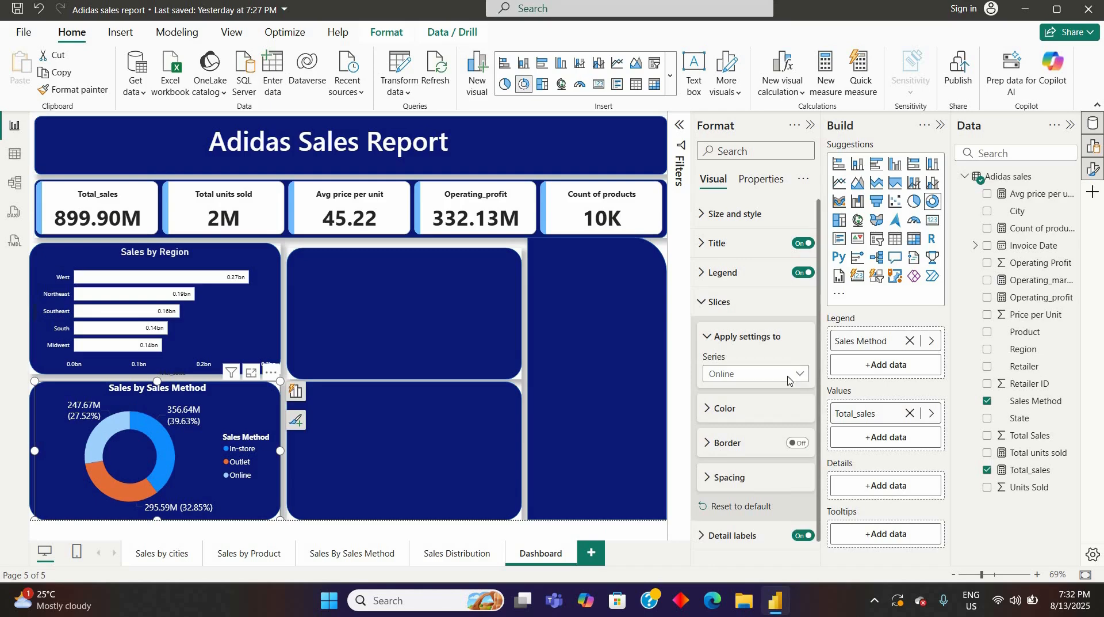
left_click(771, 379)
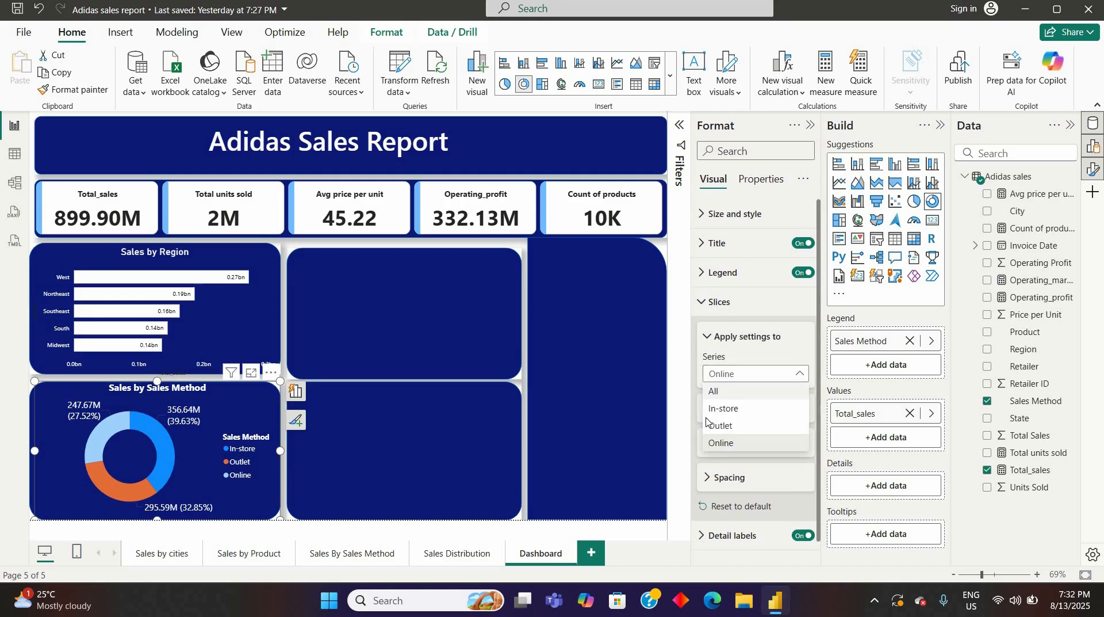
left_click(714, 391)
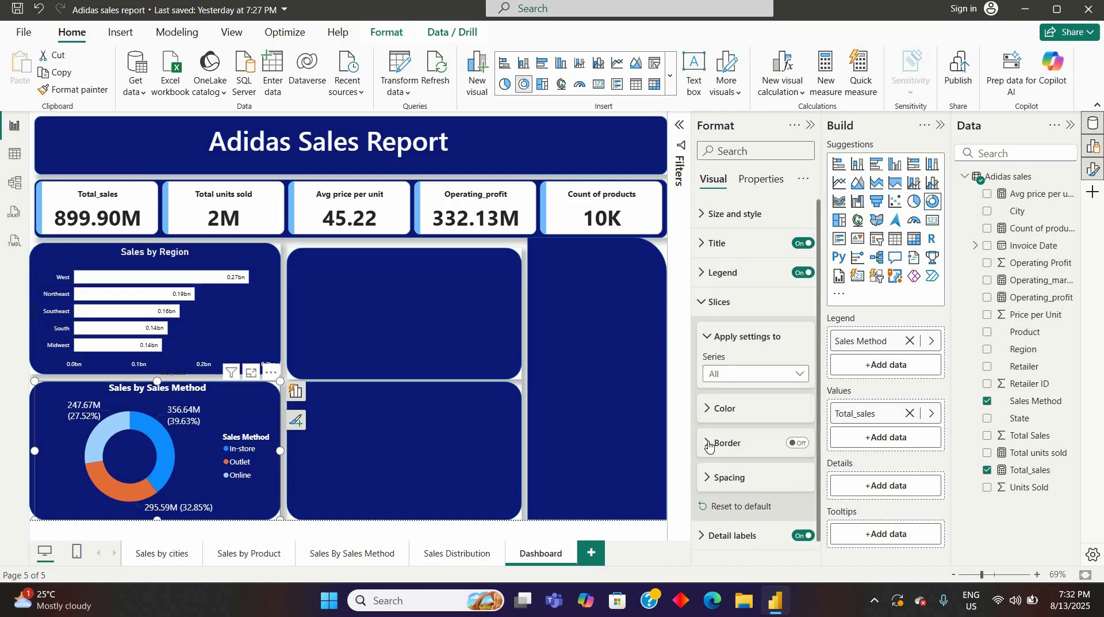
left_click(710, 446)
left_click(709, 444)
Set the inner radius of the donut chart's slices to 71%
left_click(729, 482)
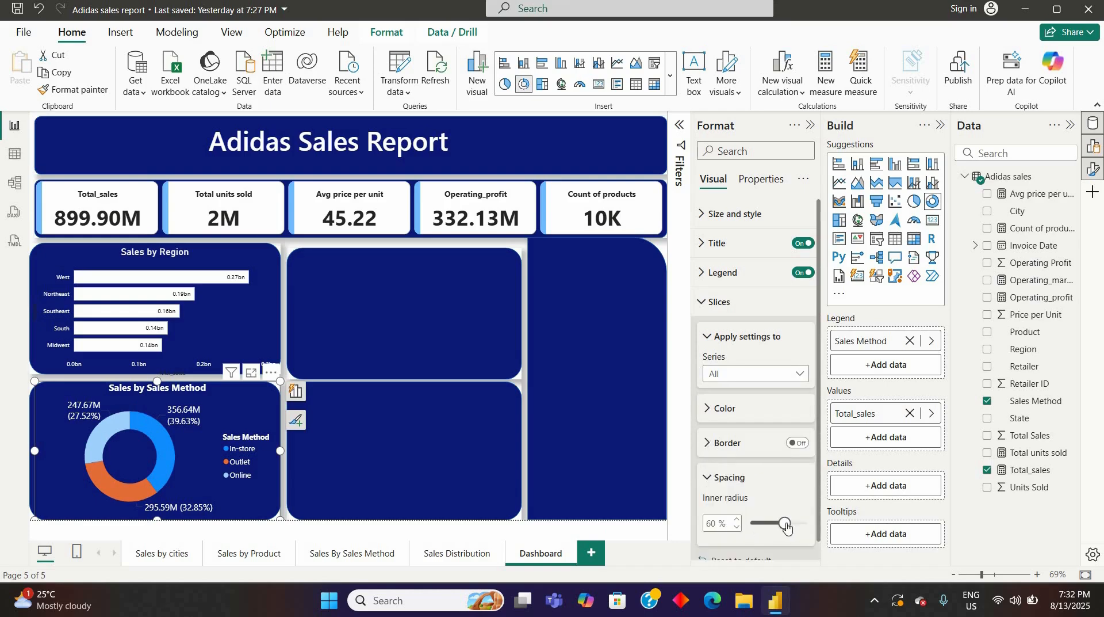
mouse_move(788, 525)
left_mouse_down()
mouse_move(833, 521)
mouse_move(769, 522)
mouse_move(781, 522)
left_mouse_up()
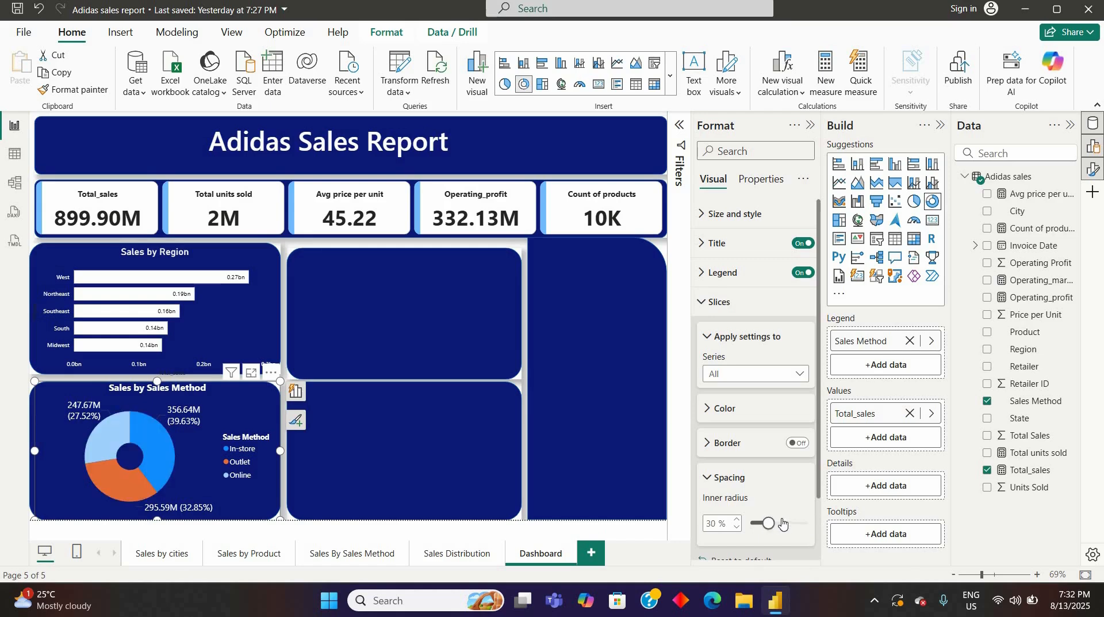
left_click(782, 522)
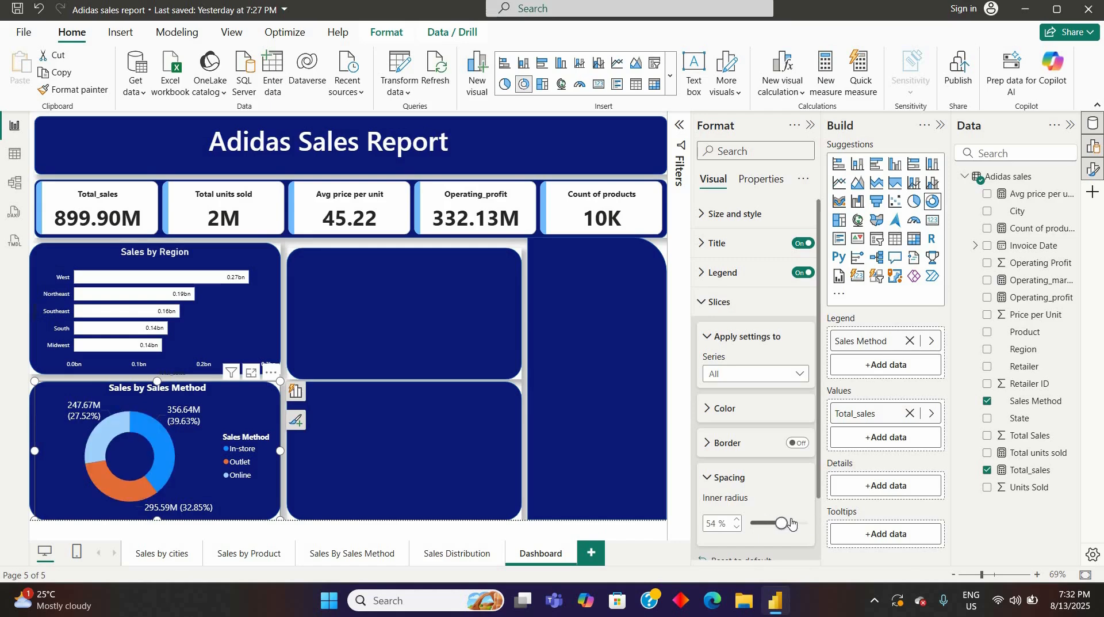
left_click(792, 522)
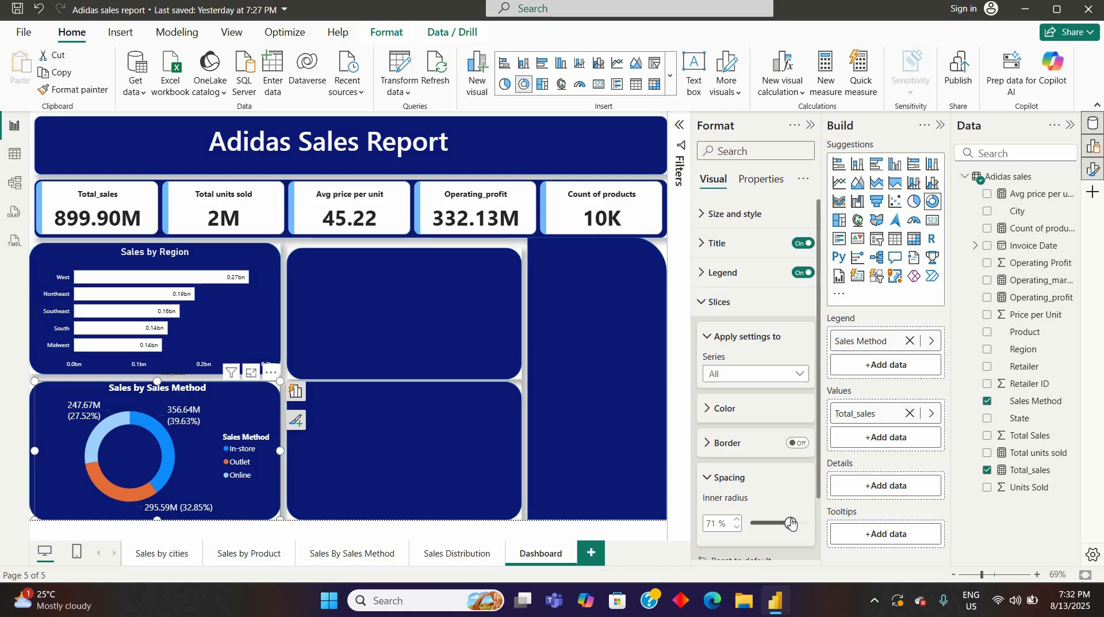
left_click(707, 481)
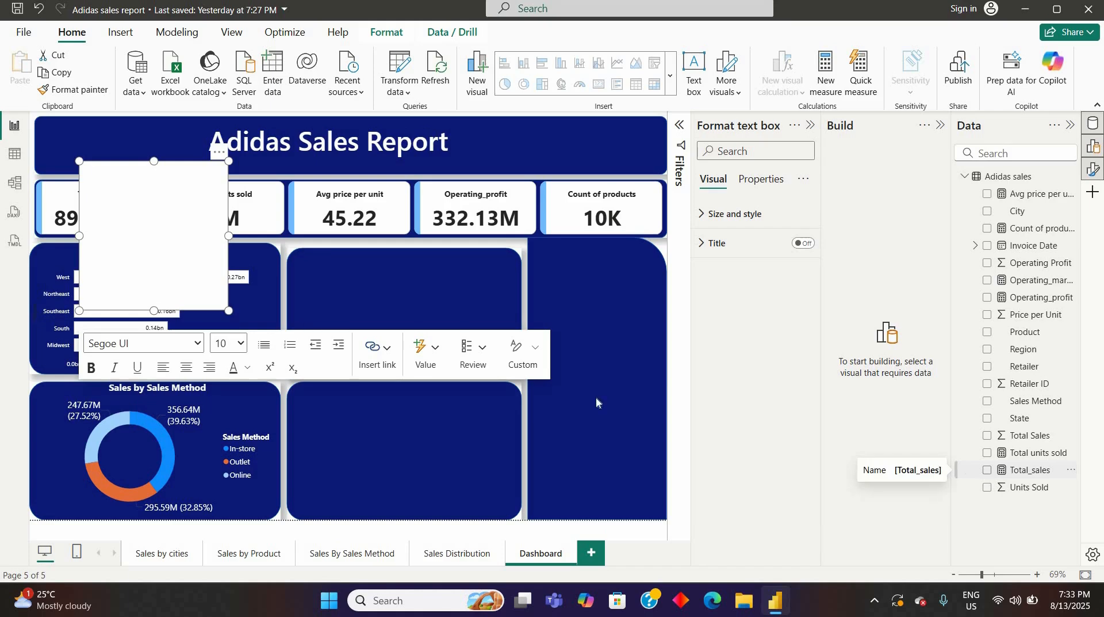
Delete the blank text box covering the report title, cards and region chart
left_click(148, 231)
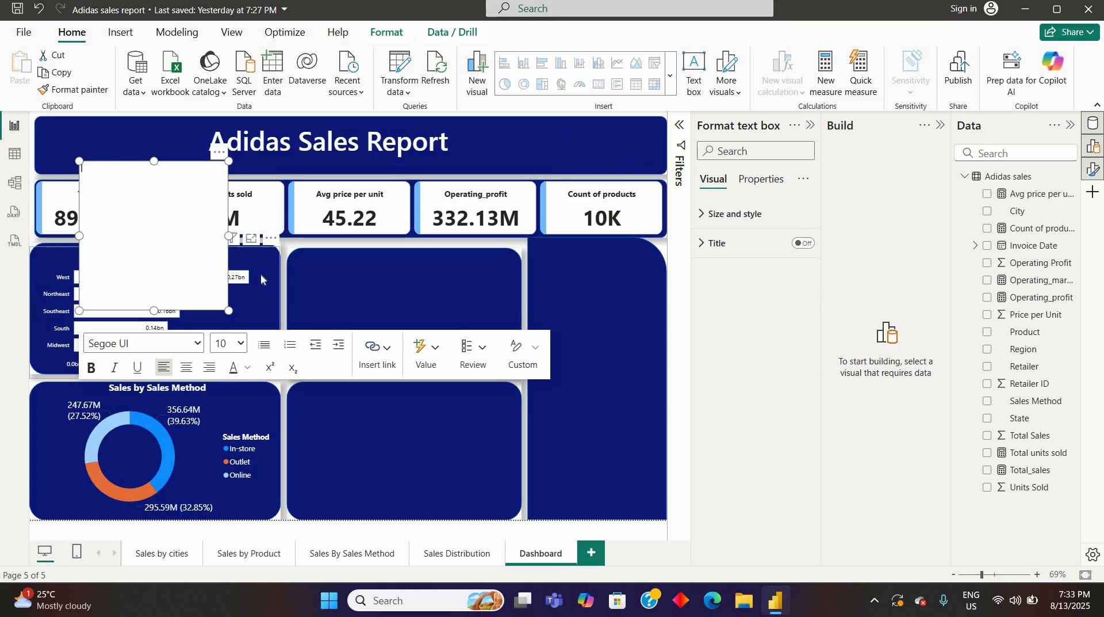
left_click(599, 347)
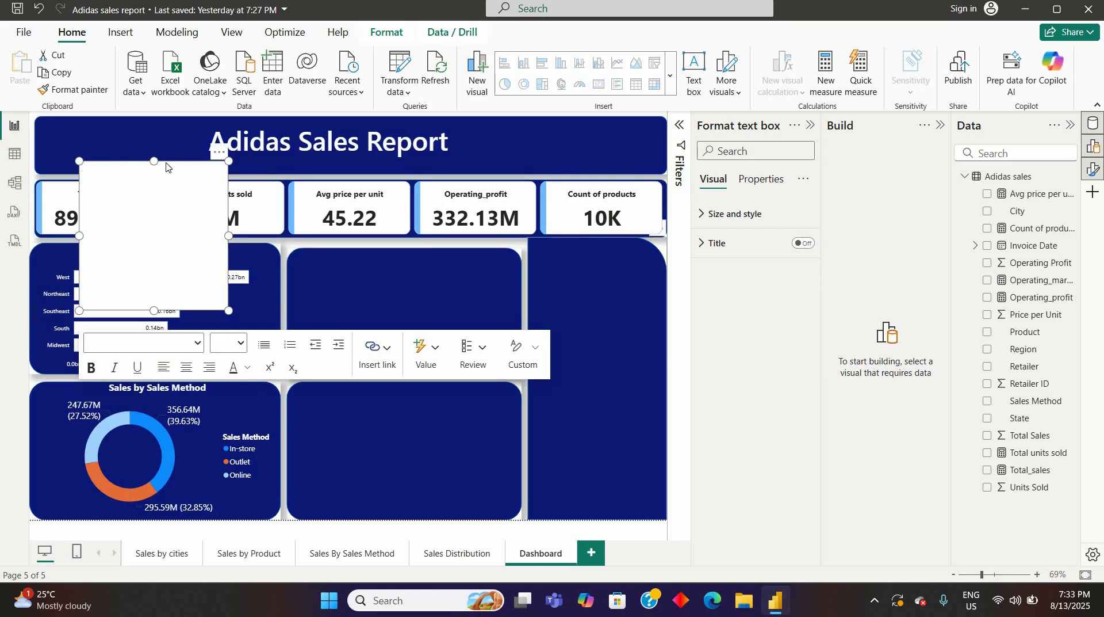
left_click(167, 165)
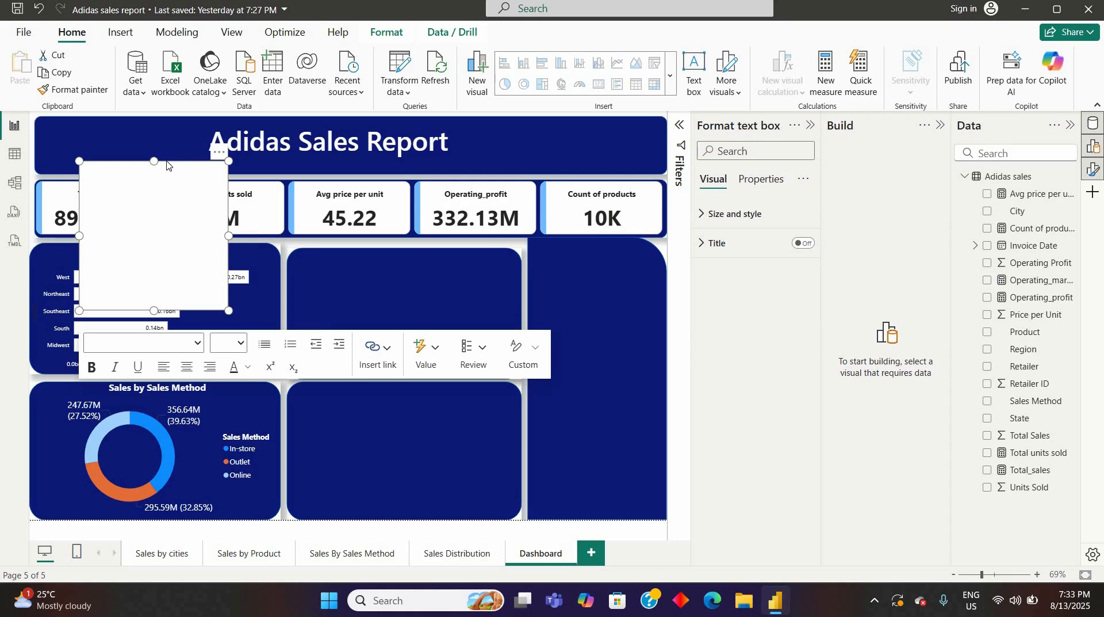
key("Delete")
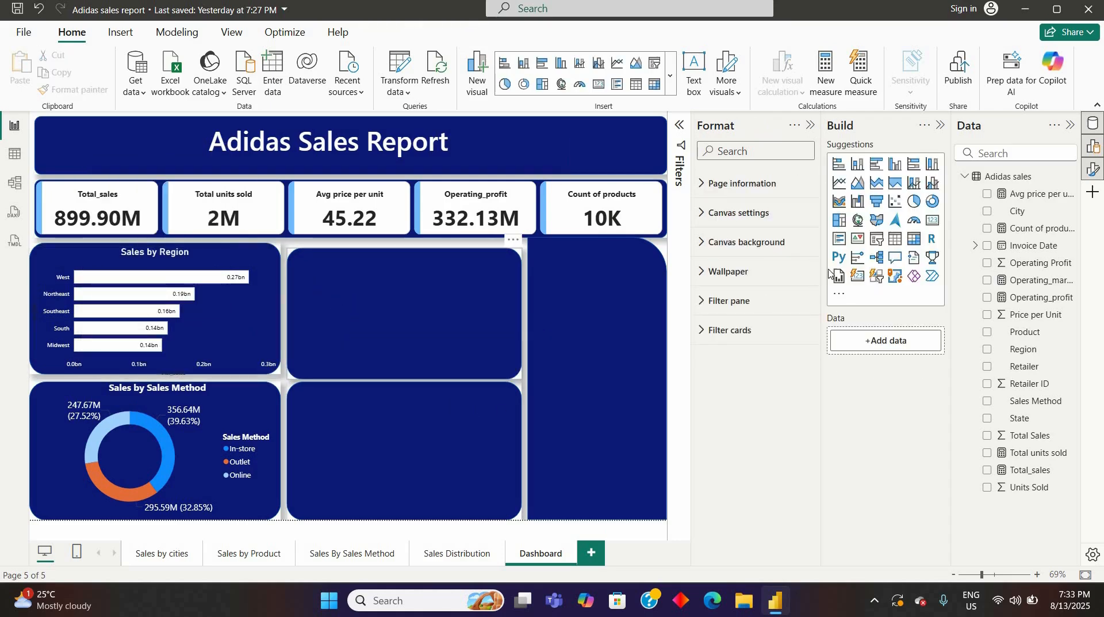
Add a new card visual to the dashboard showing the Total_sales measure
left_click(859, 279)
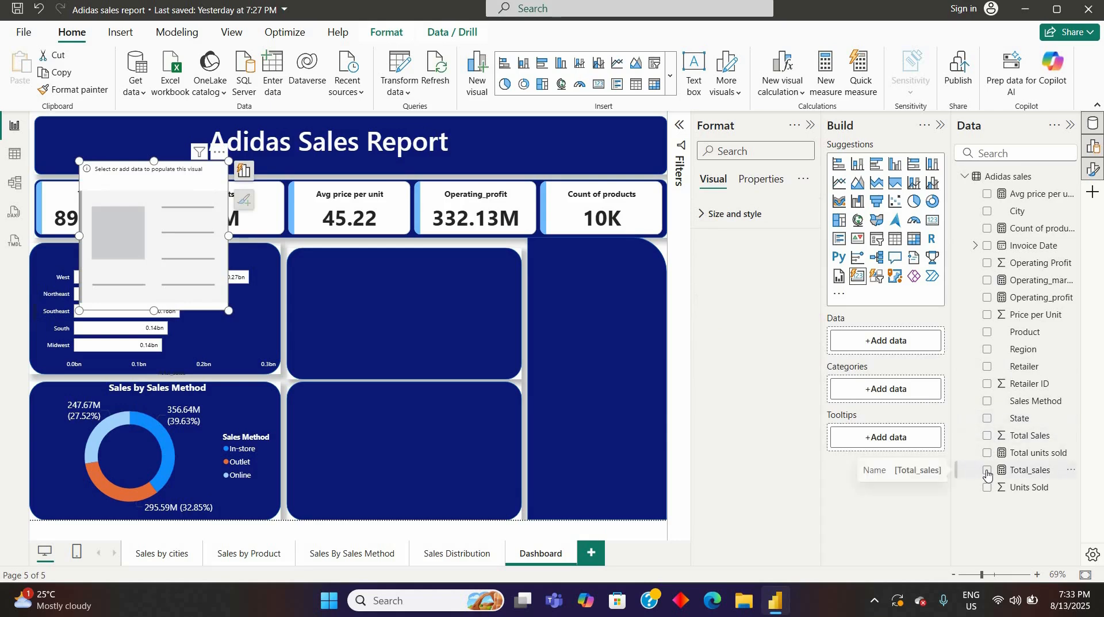
left_click(987, 472)
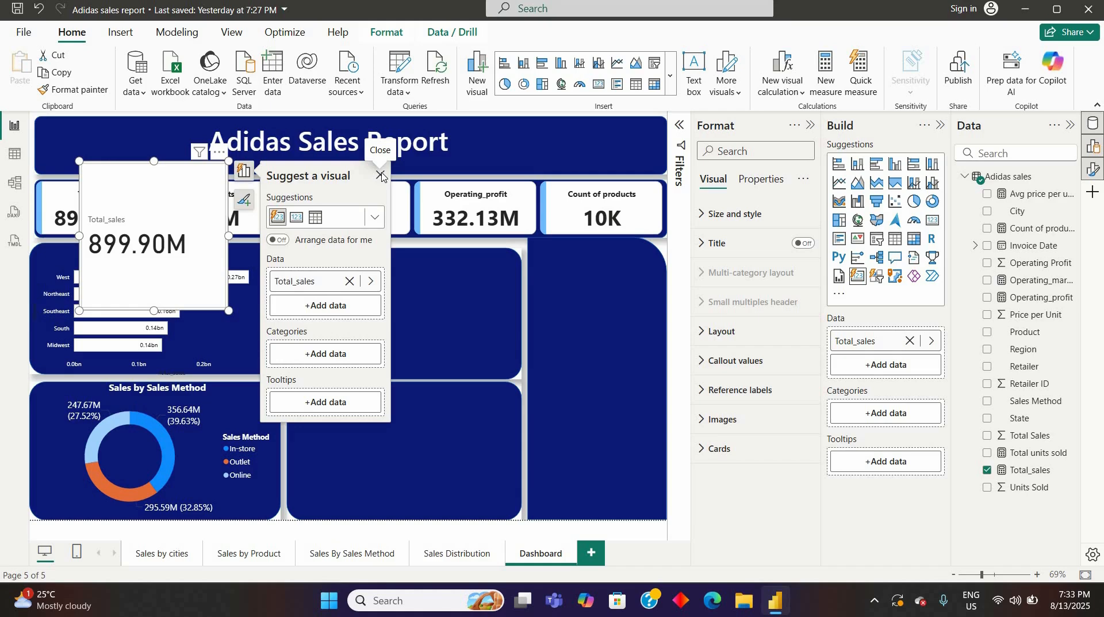
left_click(184, 191)
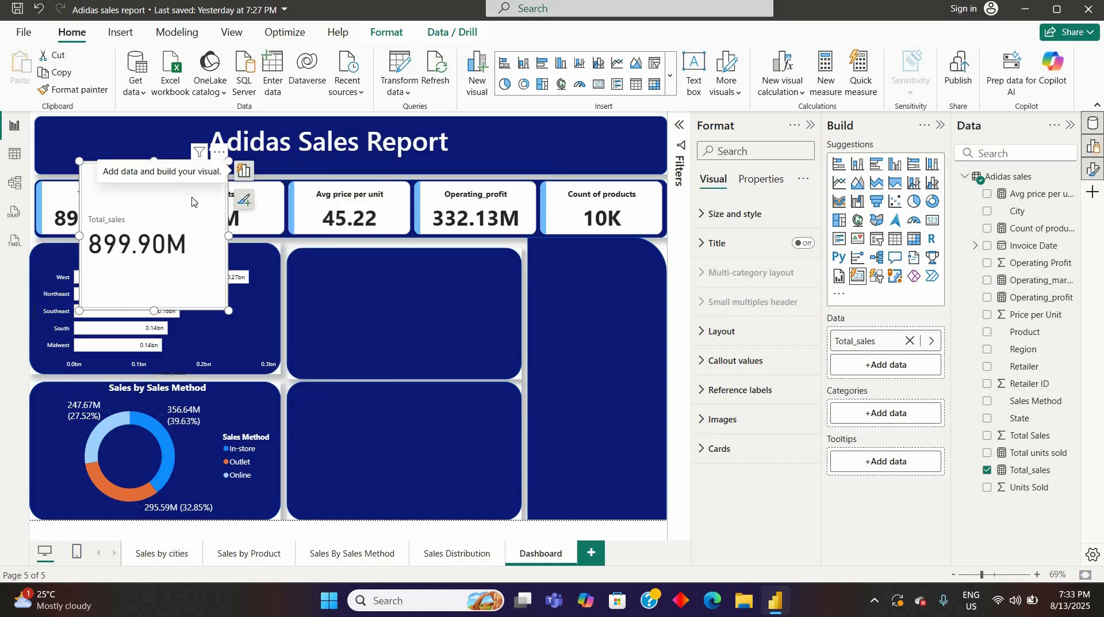
Move the new Total_sales card onto the donut chart and shrink it to fit the ring's center
left_click_drag(153, 162, 160, 451)
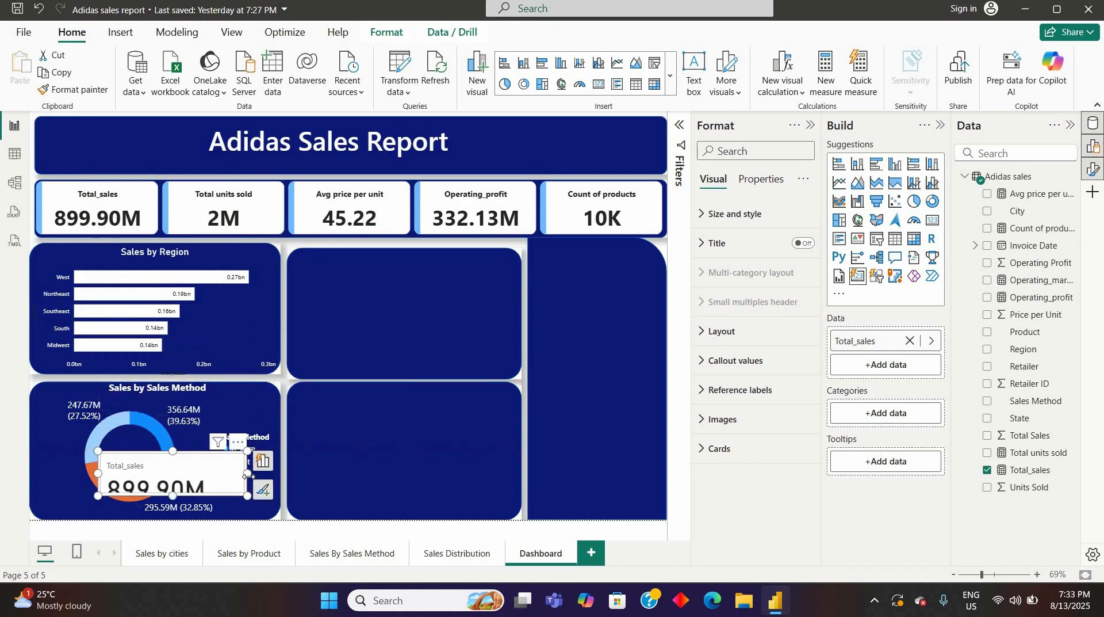
left_click_drag(248, 473, 132, 458)
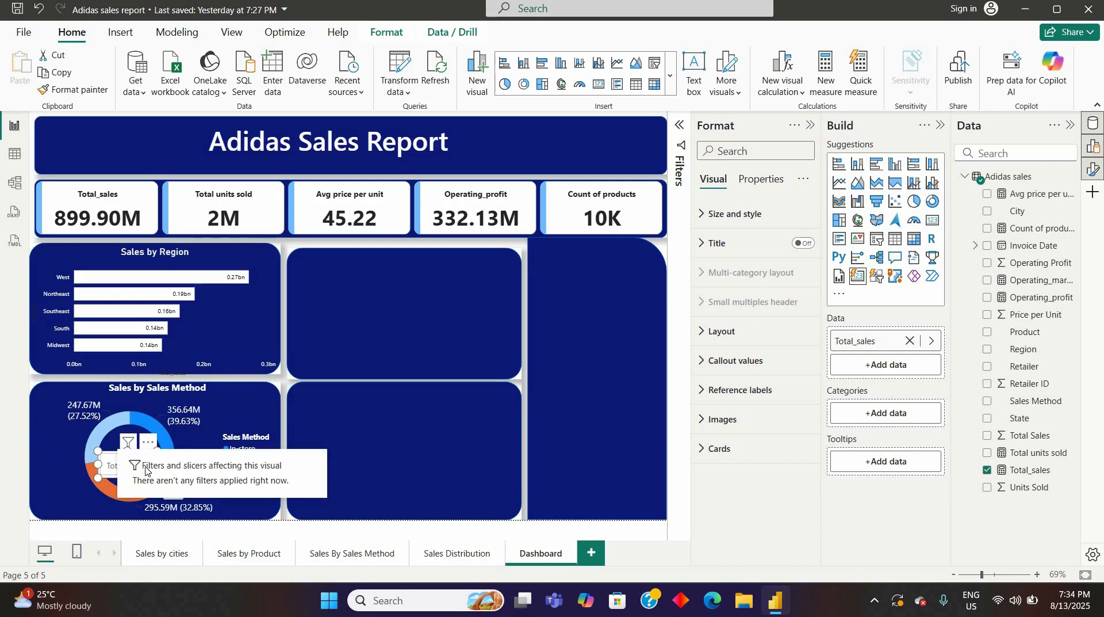
left_click(138, 458)
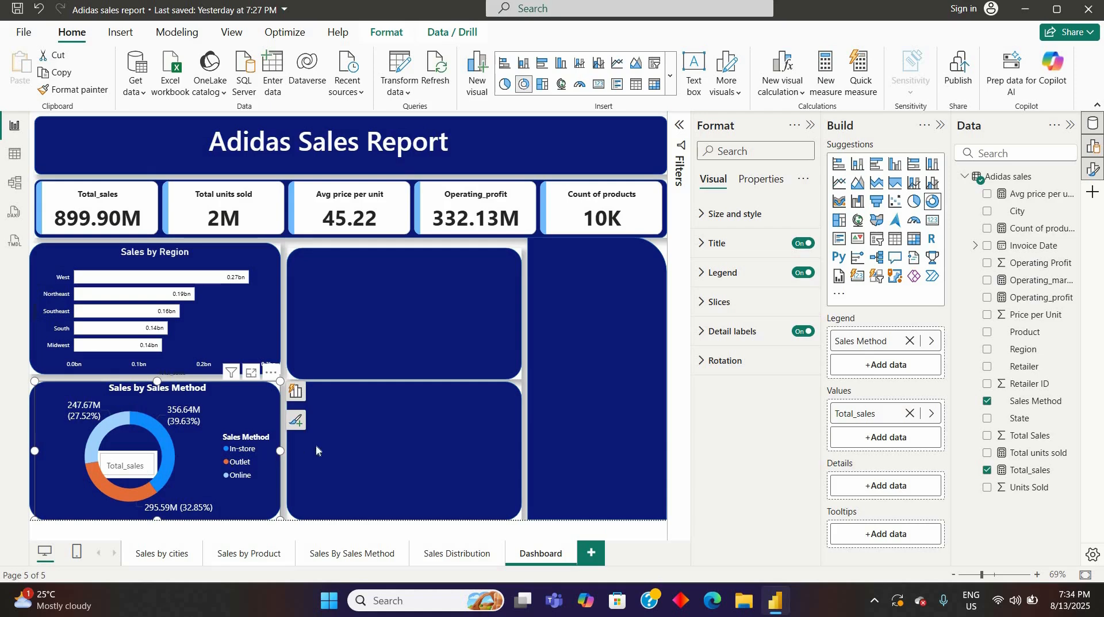
left_click(343, 442)
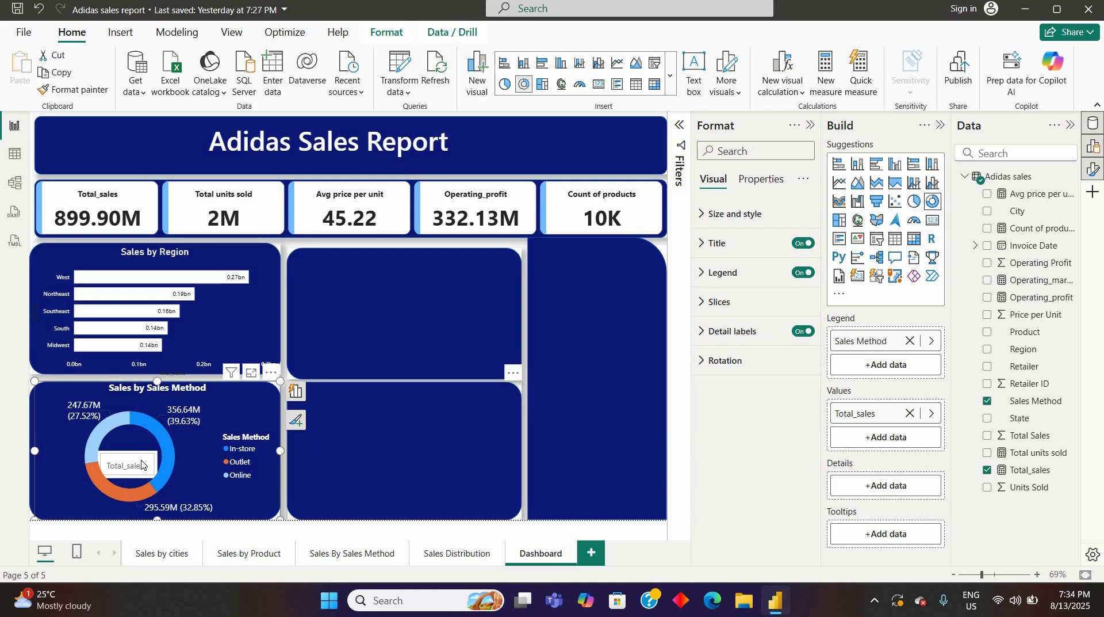
Enlarge the Total_sales card inside the donut ring to about 132 wide and 98 high
left_click(139, 466)
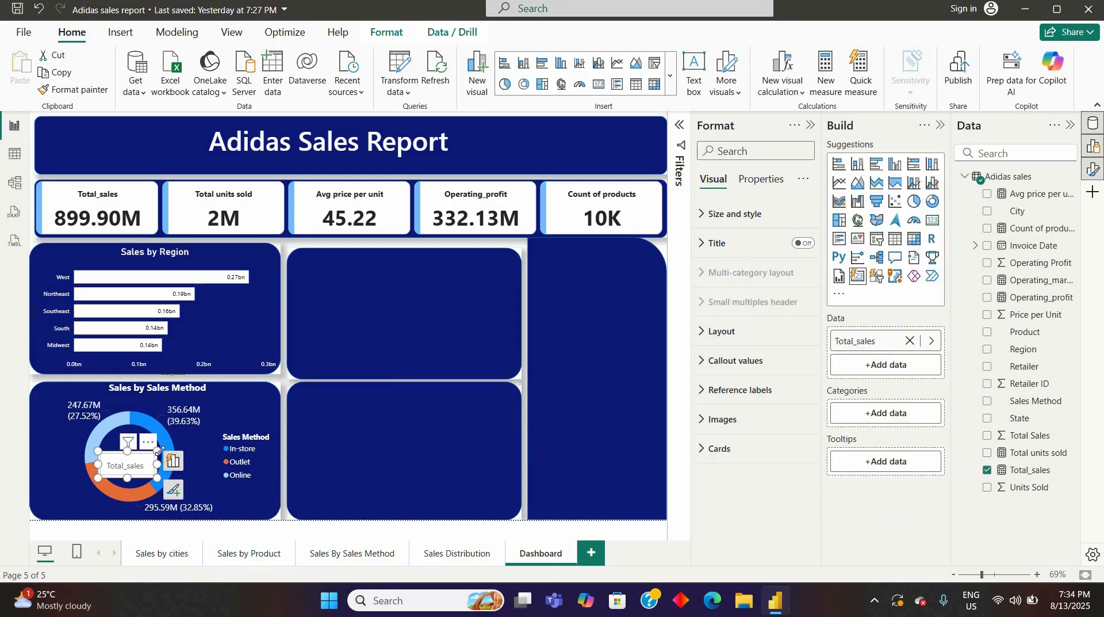
left_click_drag(157, 450, 165, 433)
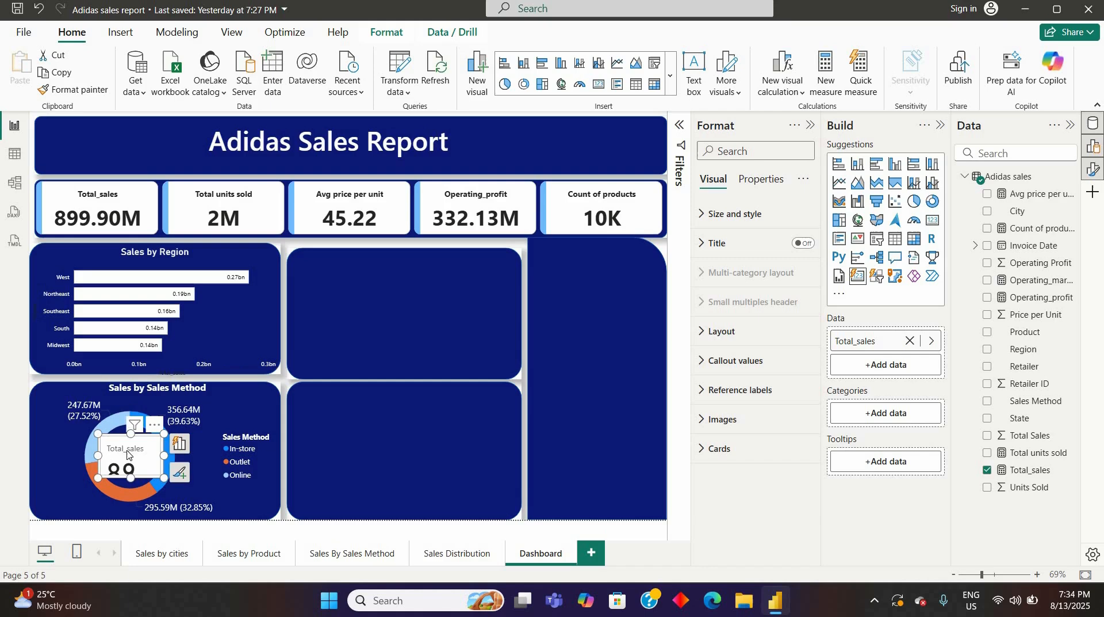
left_click(130, 487)
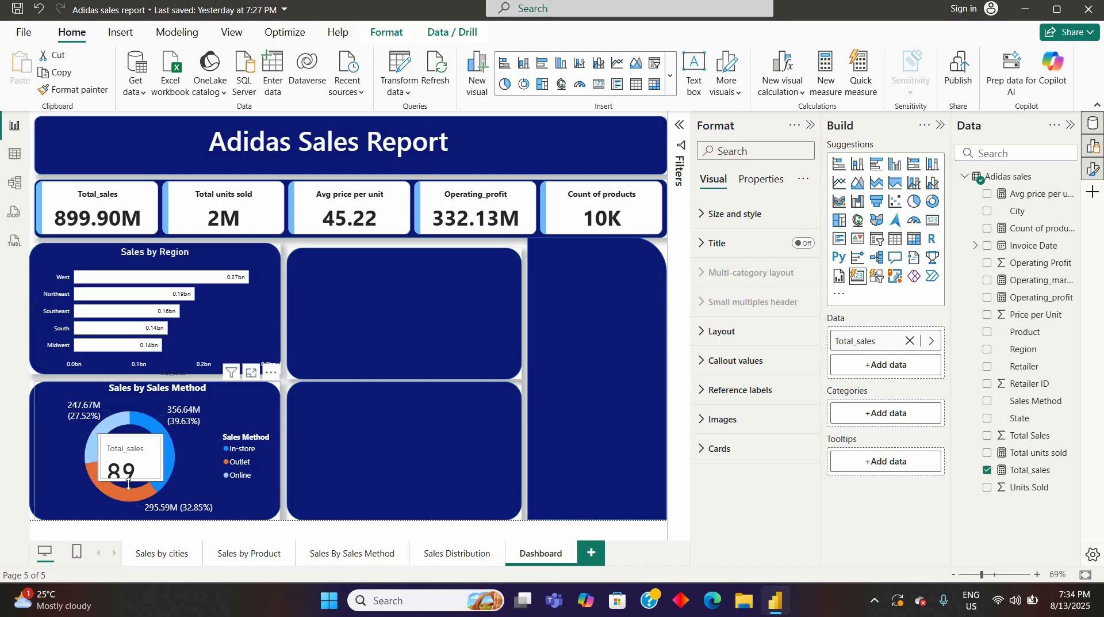
left_click(124, 458)
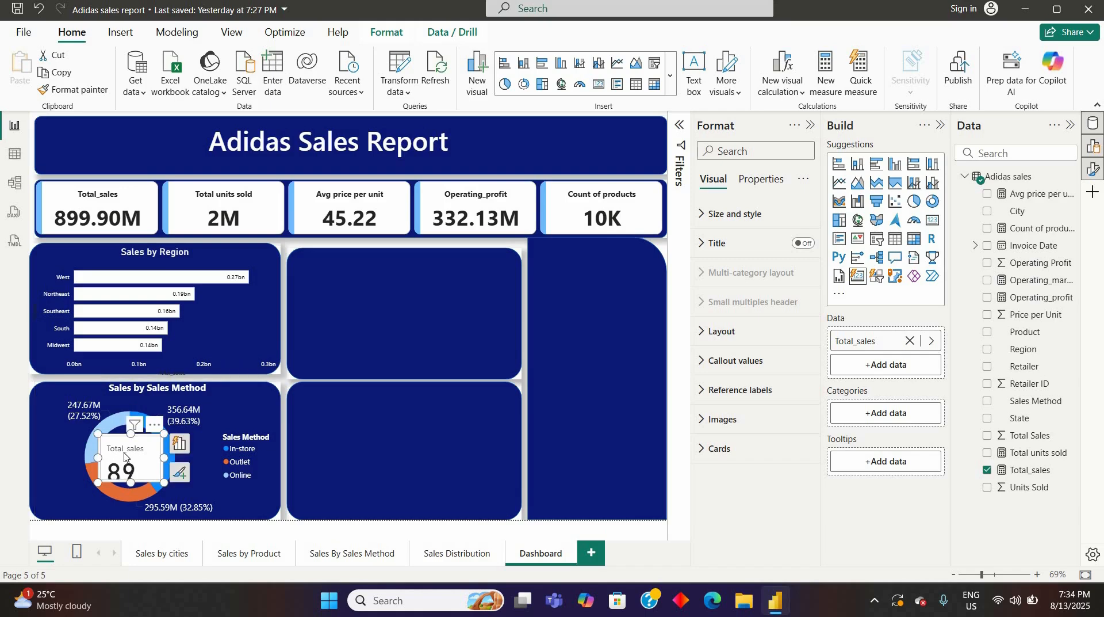
Turn off the background of the Total_sales card in the donut and make its callout value white
left_click(710, 215)
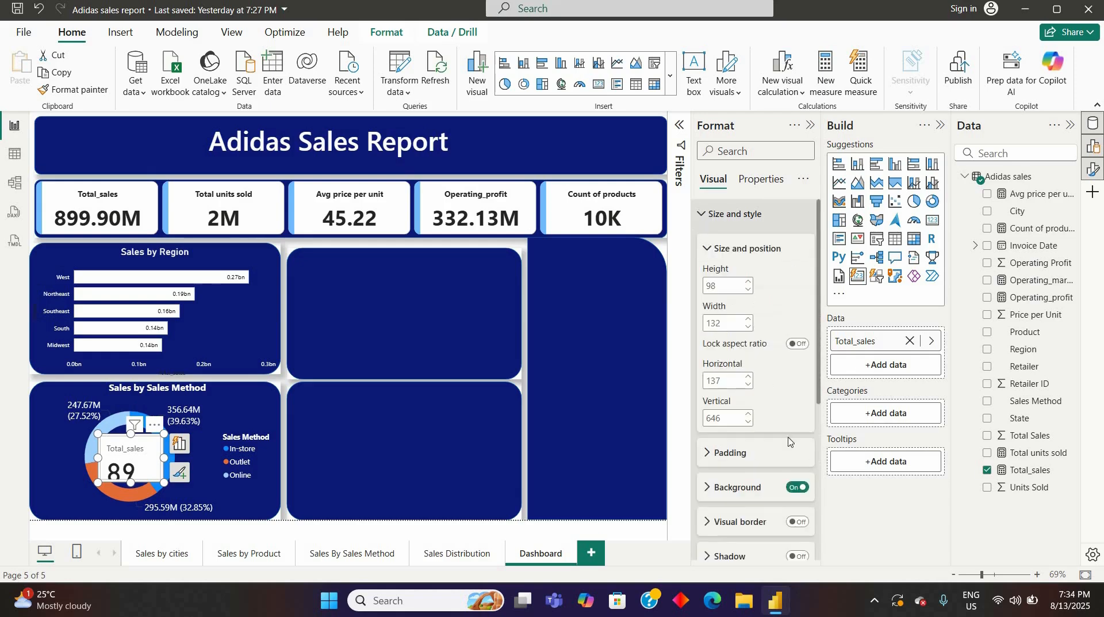
left_click(801, 488)
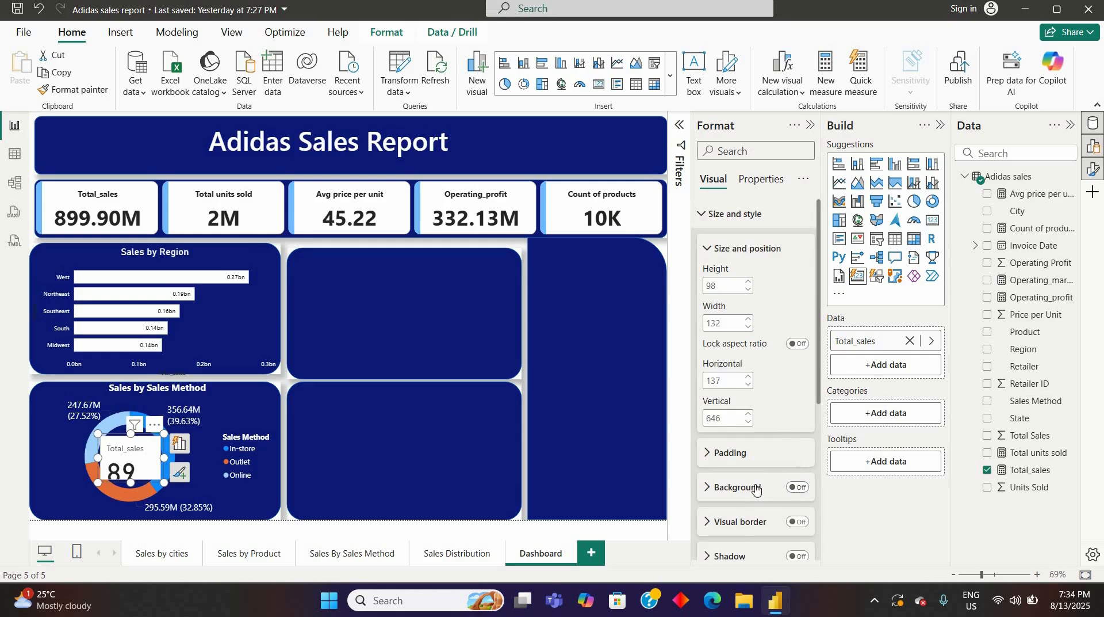
scroll(756, 488, "down", 5)
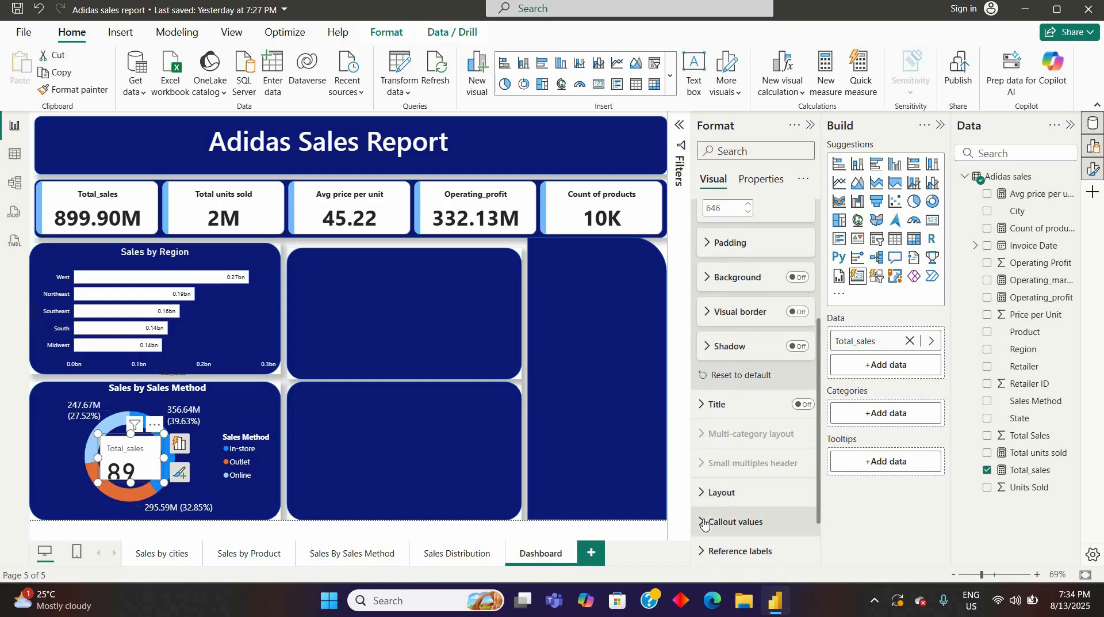
left_click(728, 516)
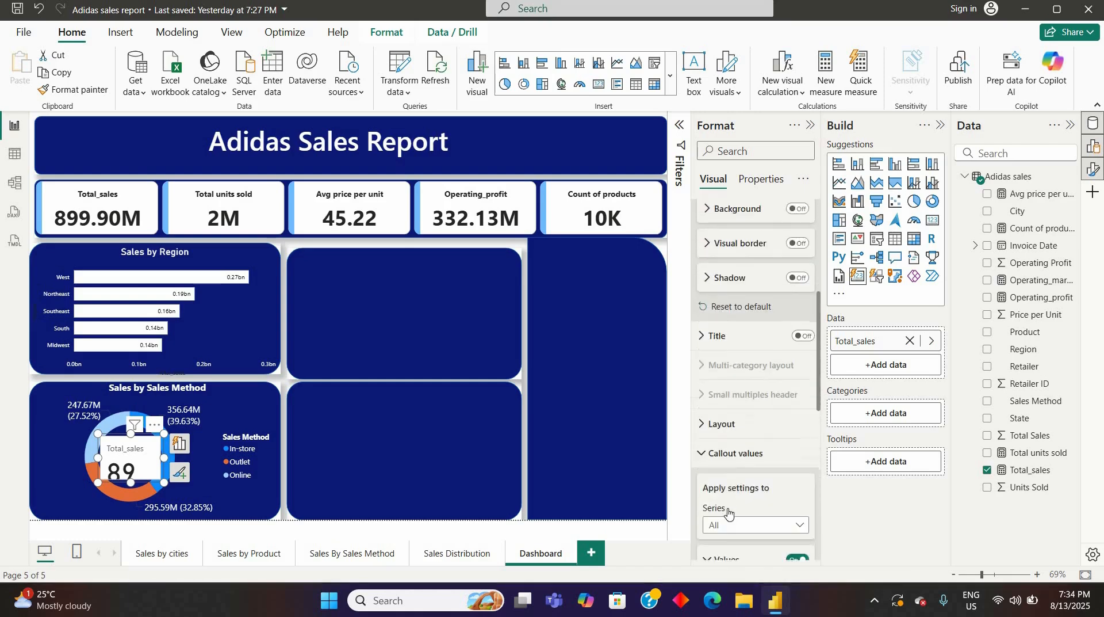
scroll(728, 512, "down", 3)
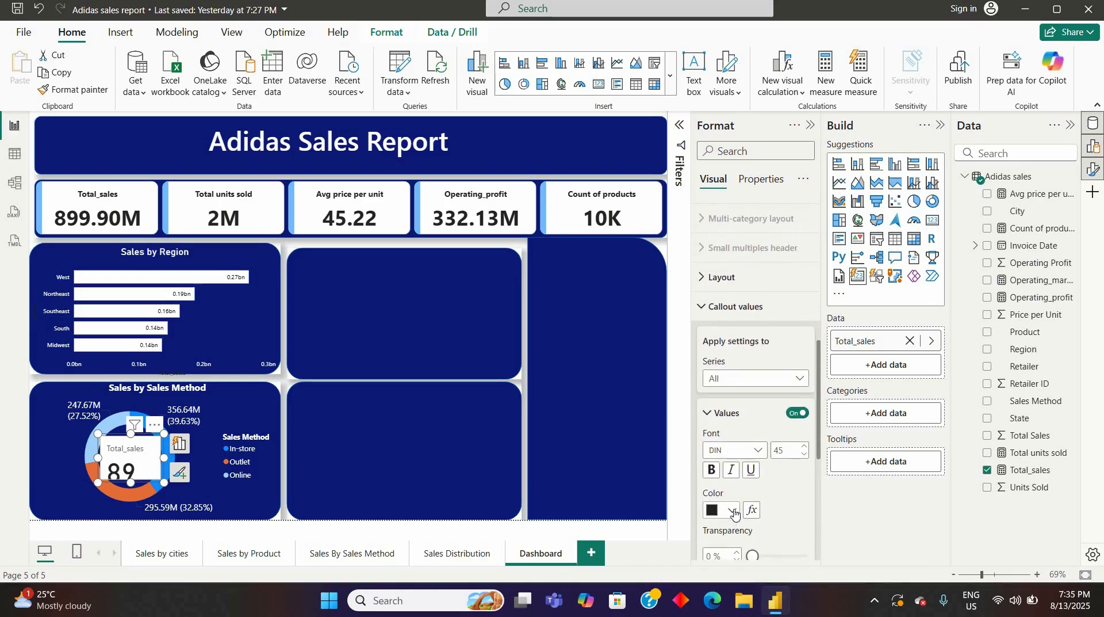
left_click(734, 513)
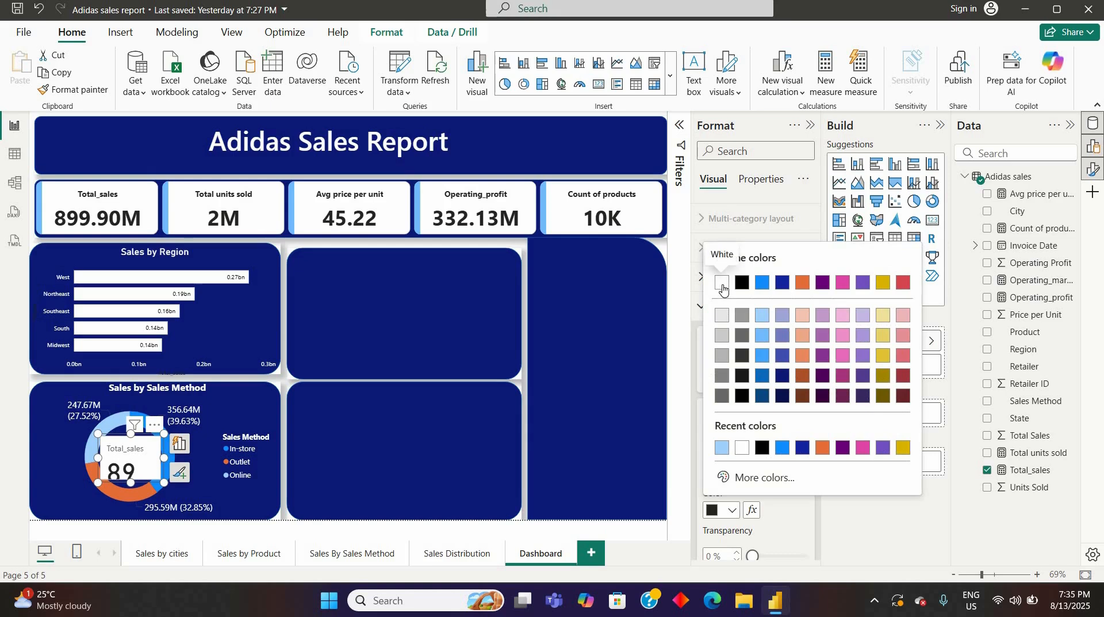
left_click(723, 284)
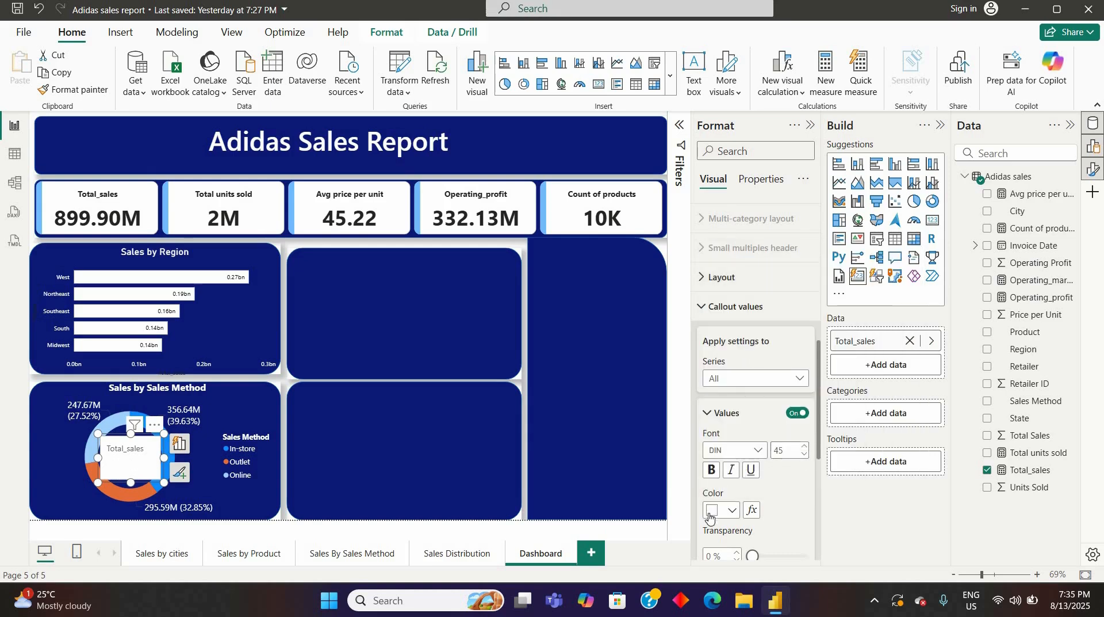
Make the card's callout value black and reduce its font size to 19
left_click(734, 515)
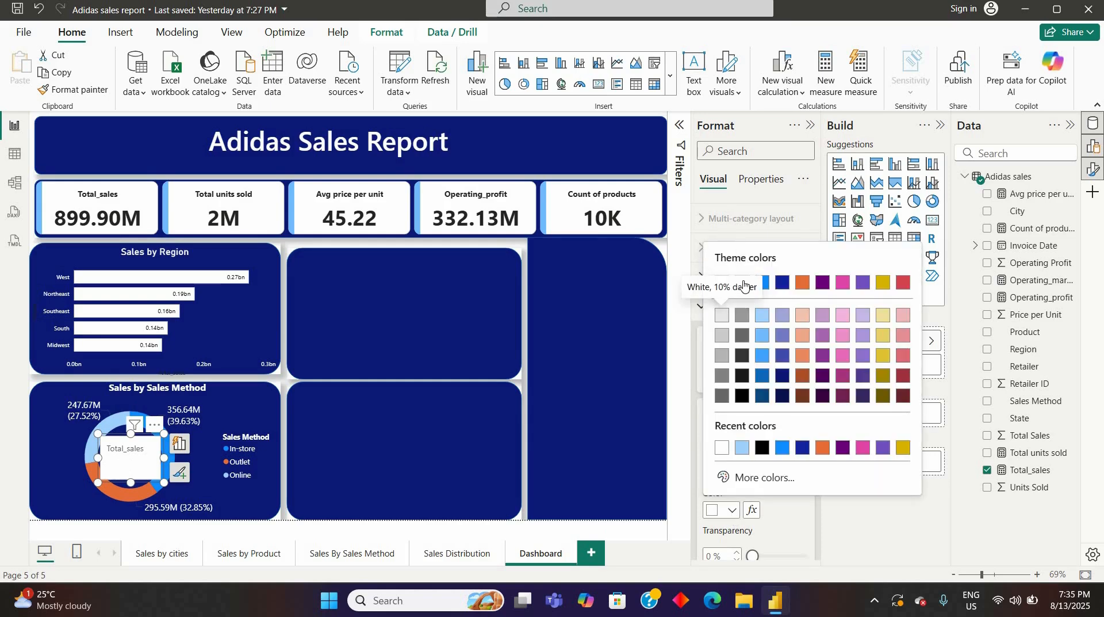
left_click(742, 282)
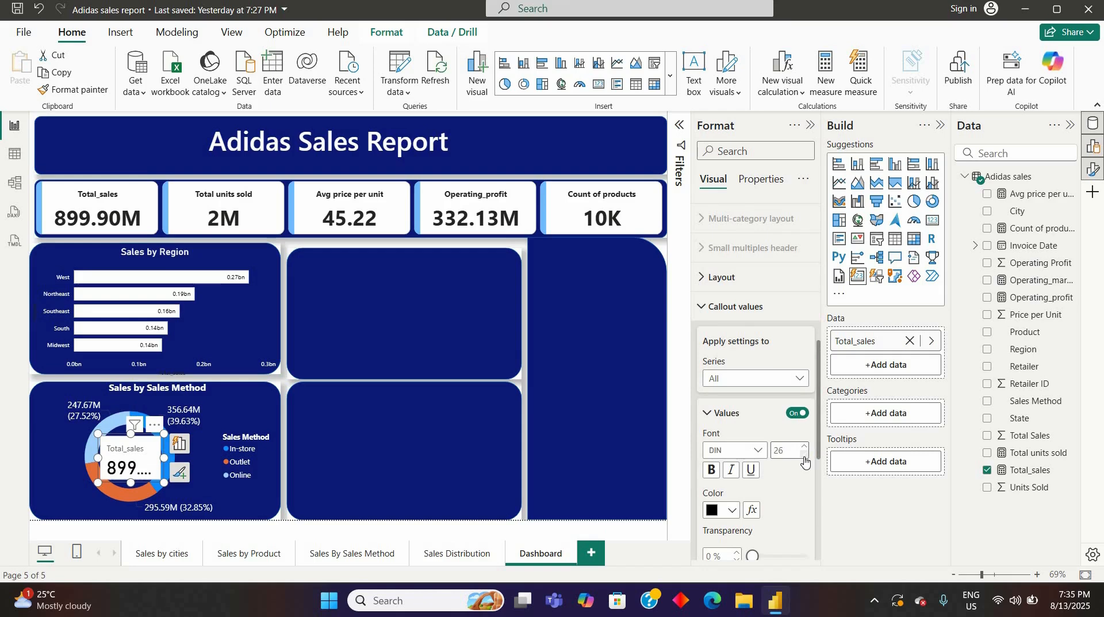
left_click(805, 458)
left_click(804, 458)
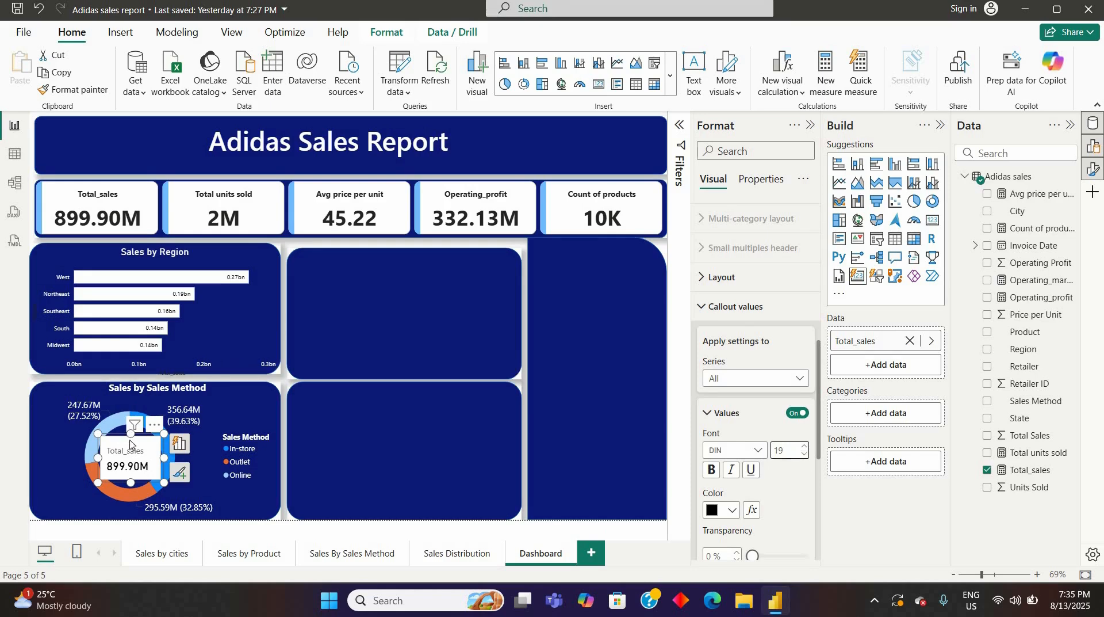
Nudge the Total_sales card to center it within the donut ring
left_click_drag(130, 447, 143, 446)
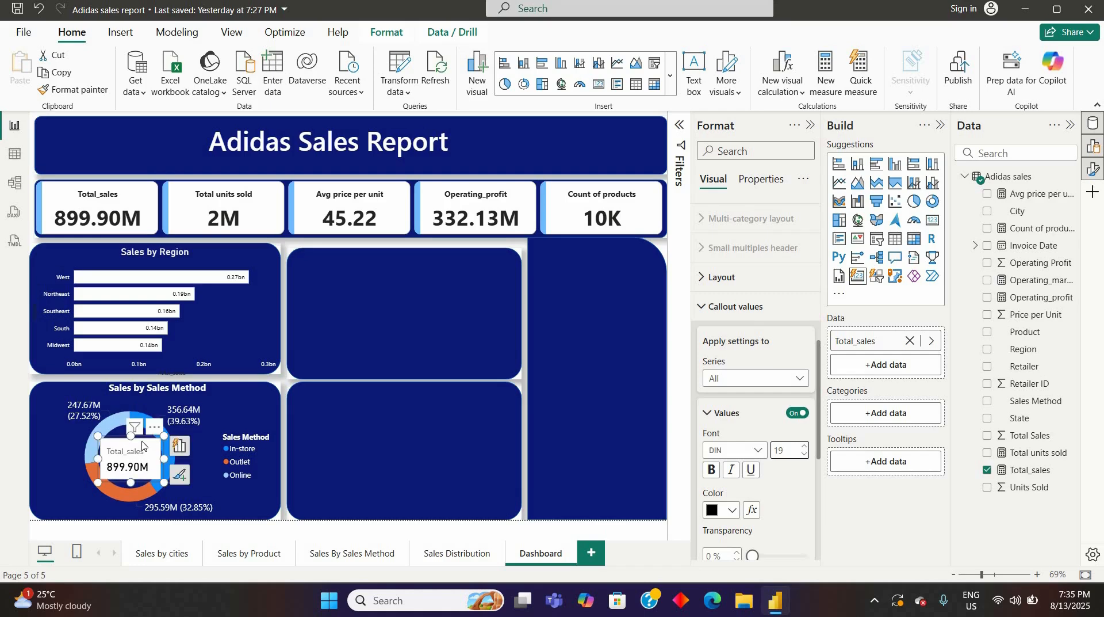
left_click_drag(142, 443, 141, 442)
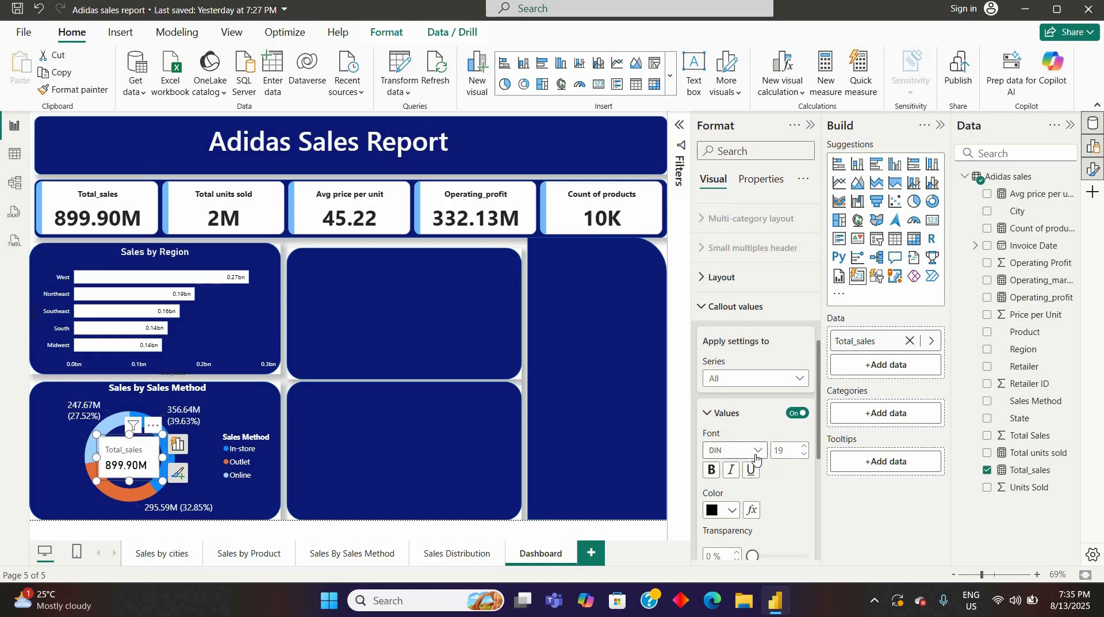
Set the callout value of the Total_sales card in the donut to Segoe UI Semibold, size 15, in white
left_click(757, 459)
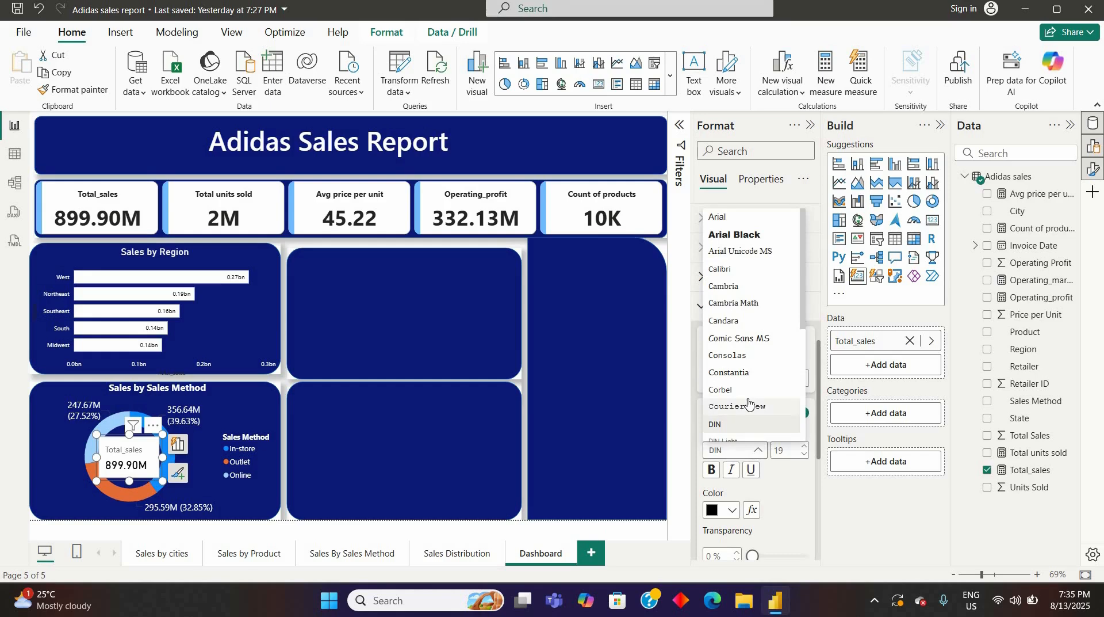
scroll(748, 403, "down", 4)
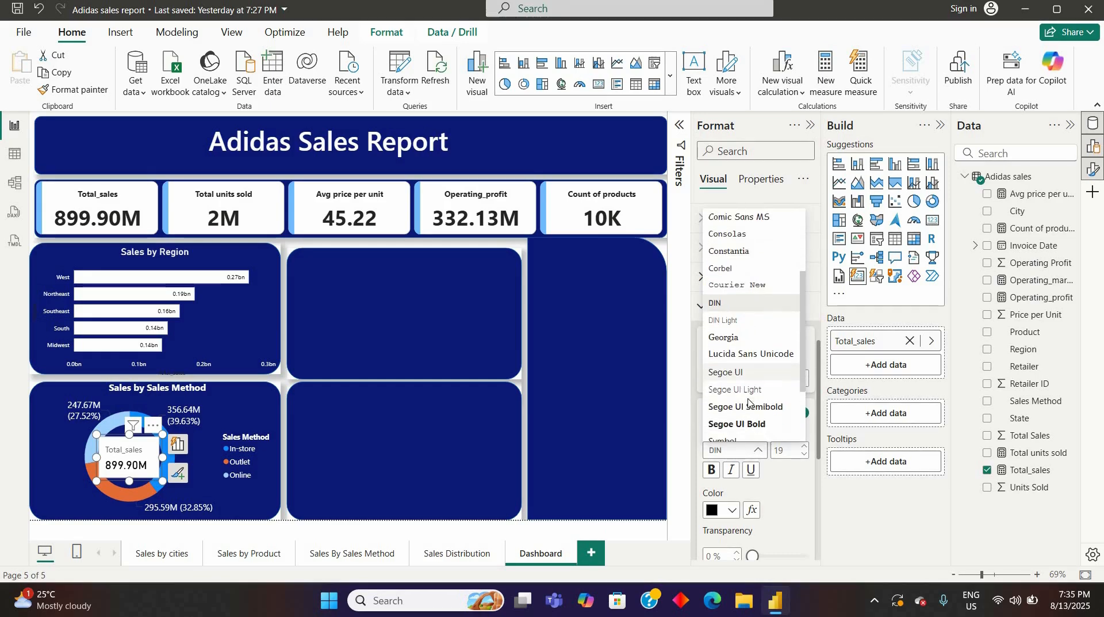
left_click(748, 404)
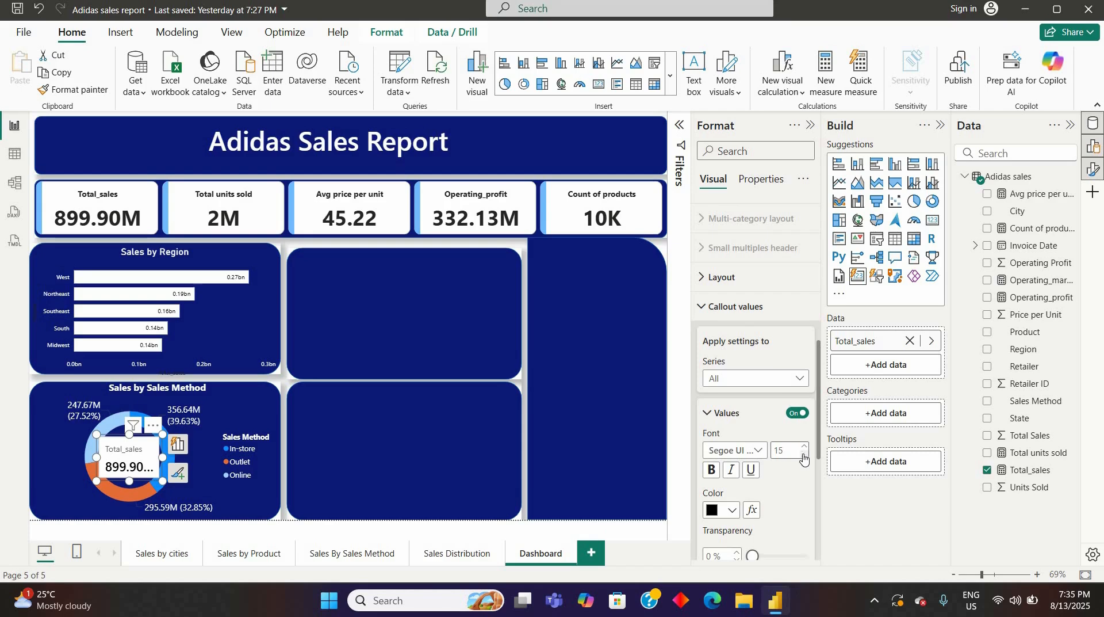
left_click(732, 511)
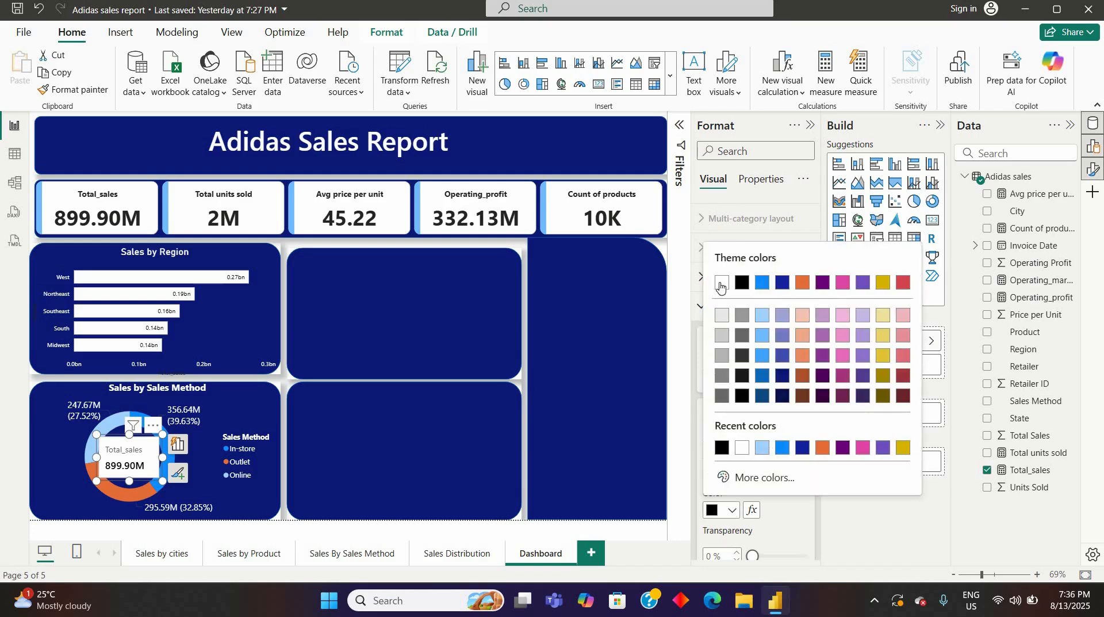
left_click(722, 285)
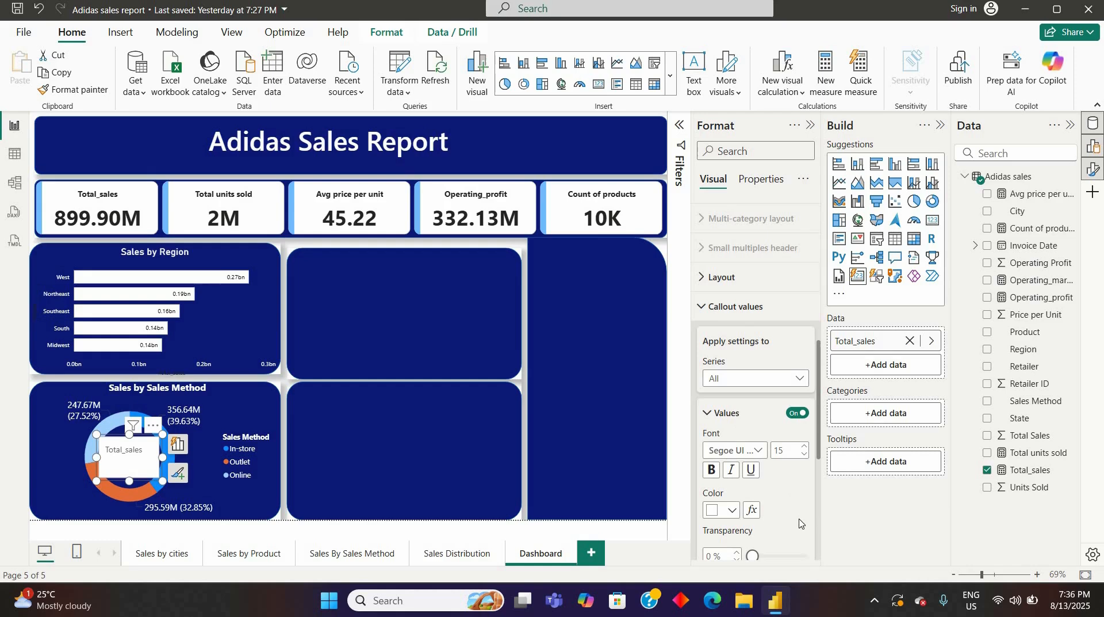
Center the callout value horizontally in the Total_sales card
scroll(799, 523, "down", 2)
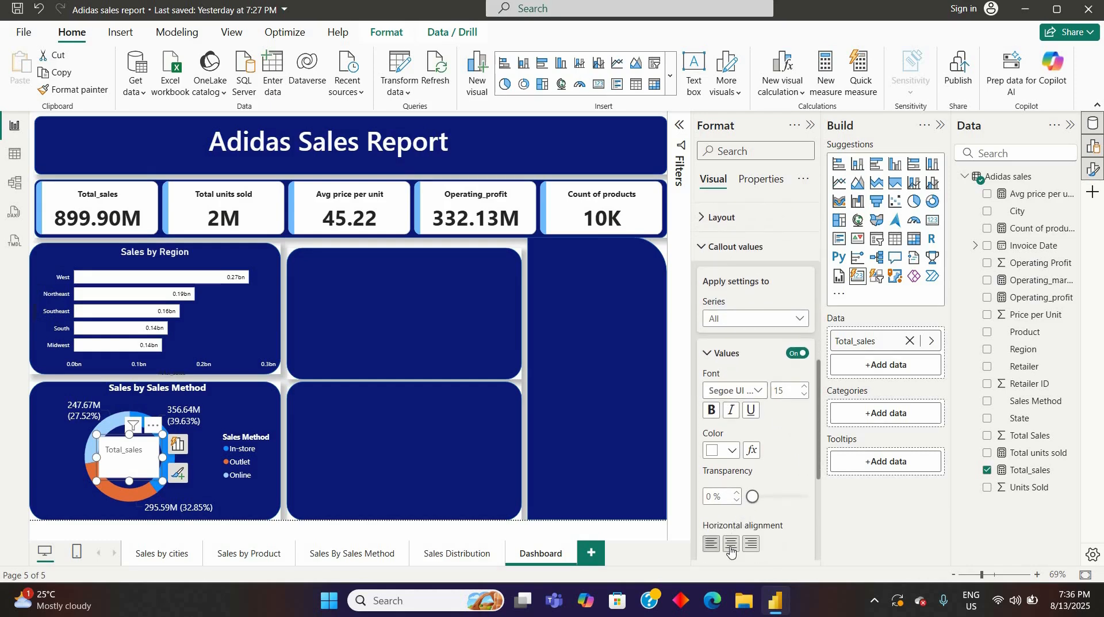
left_click(731, 544)
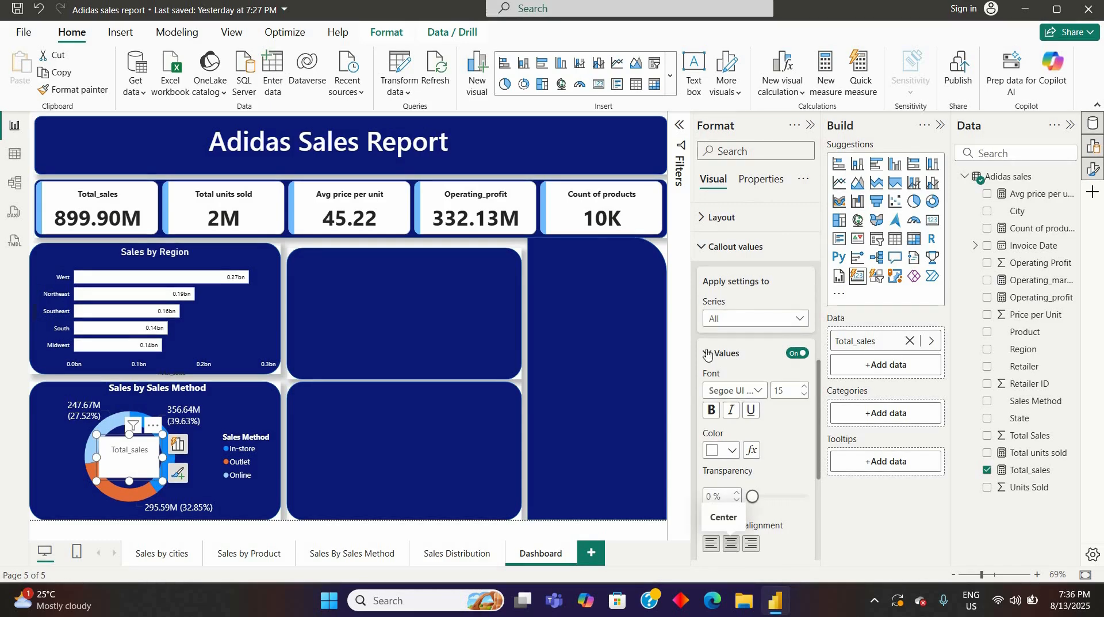
left_click(707, 353)
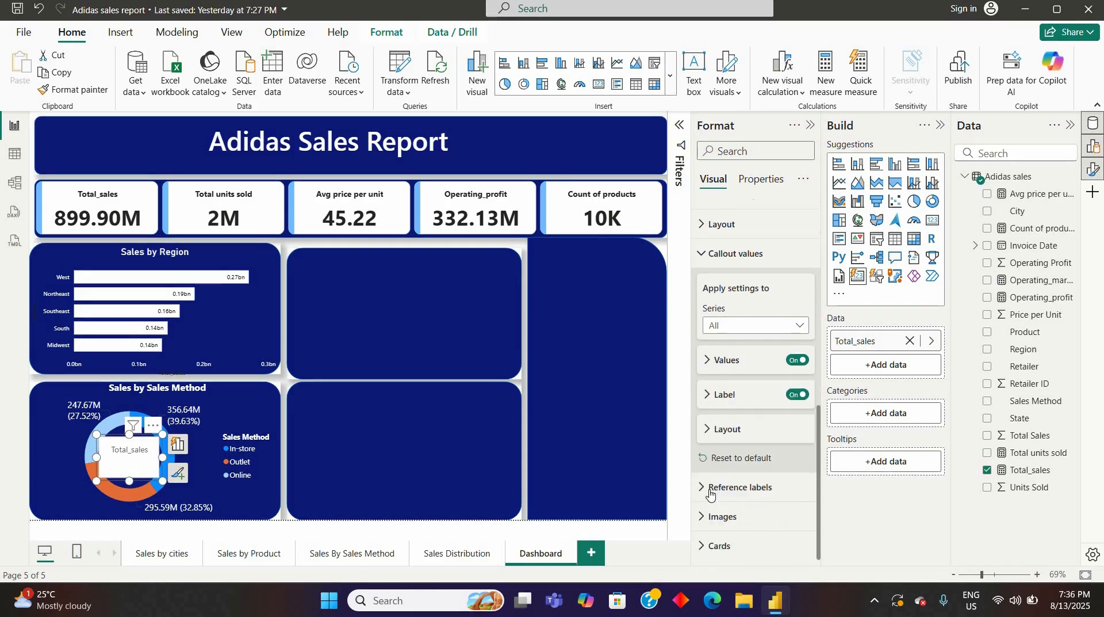
left_click(710, 488)
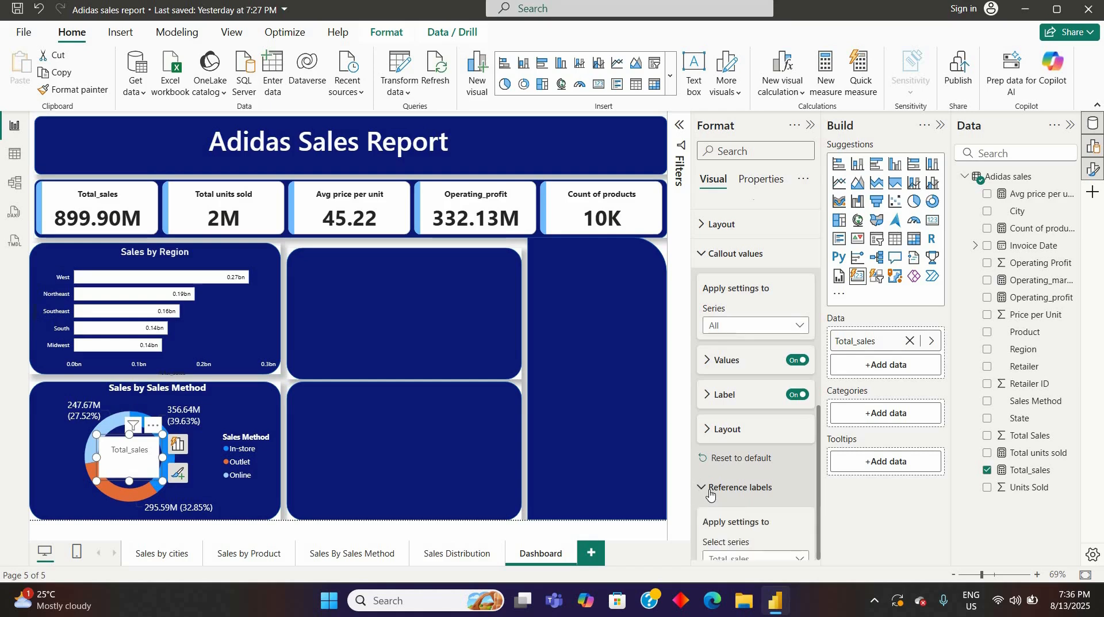
scroll(702, 412, "down", 3)
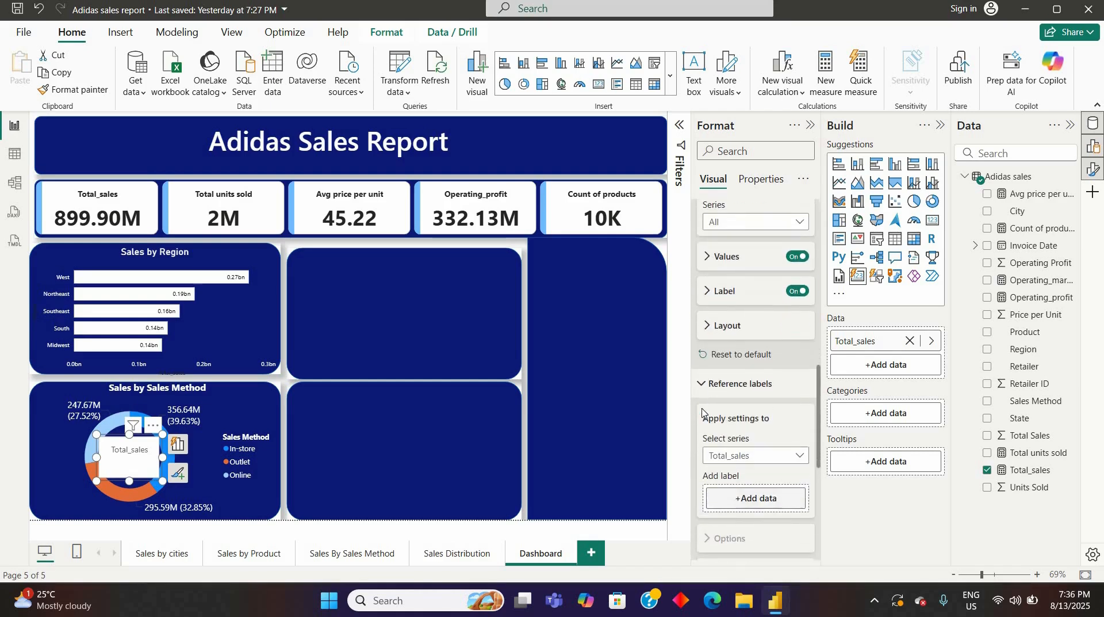
left_click(702, 375)
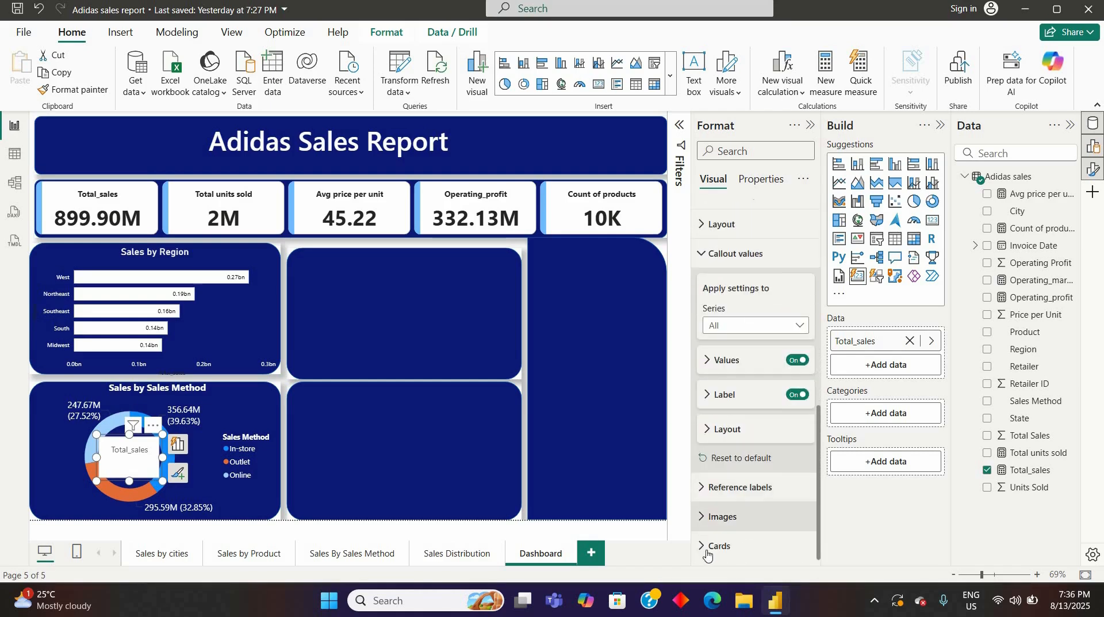
Turn off the card-level background of the Total_sales card inside the donut
left_click(707, 546)
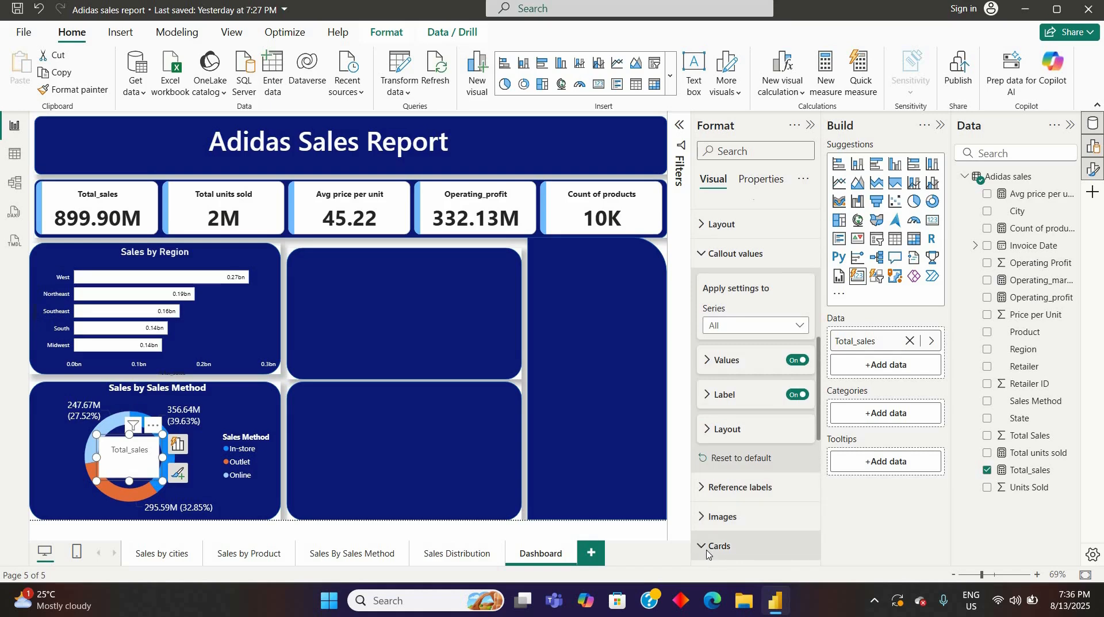
scroll(710, 554, "down", 4)
scroll(801, 477, "down", 1)
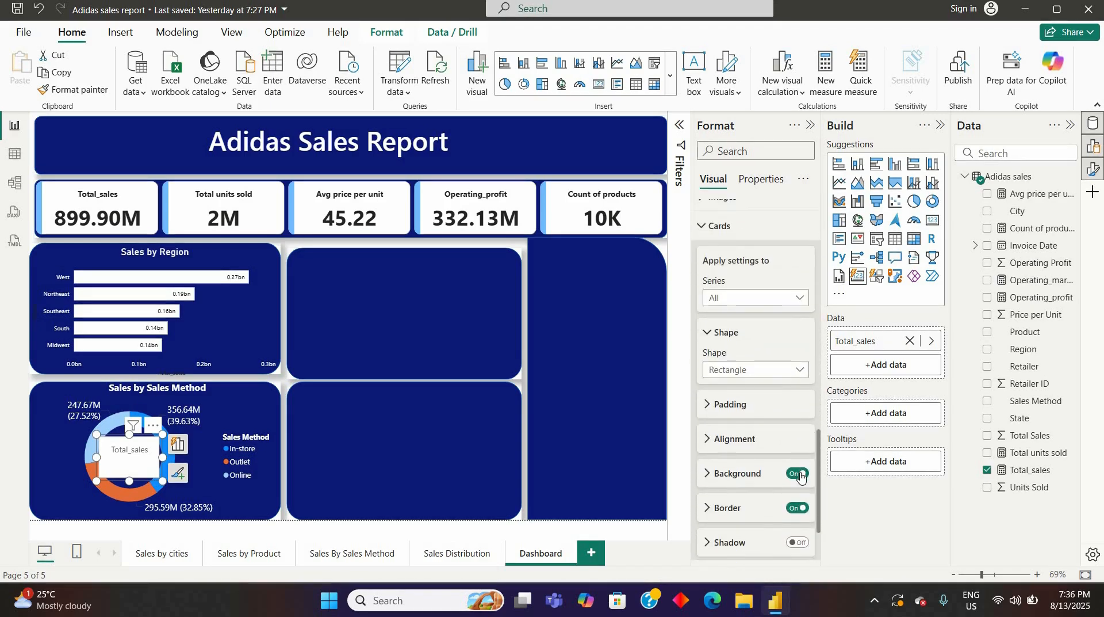
left_click(798, 473)
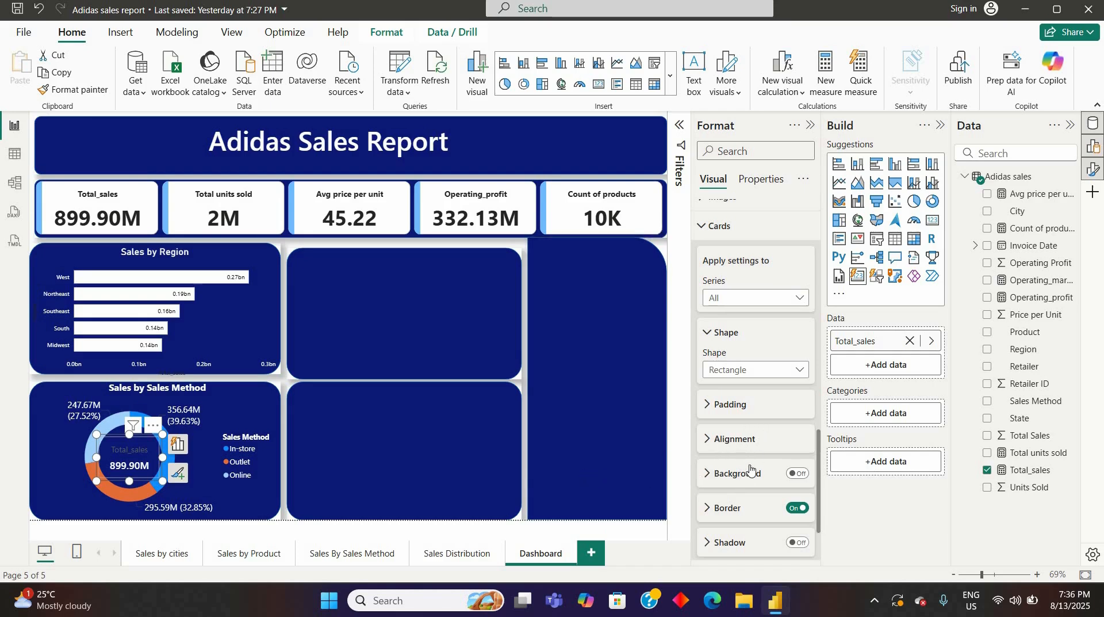
Change the shape of the Total_sales card in the donut to Rounded Rectangle
left_click(799, 370)
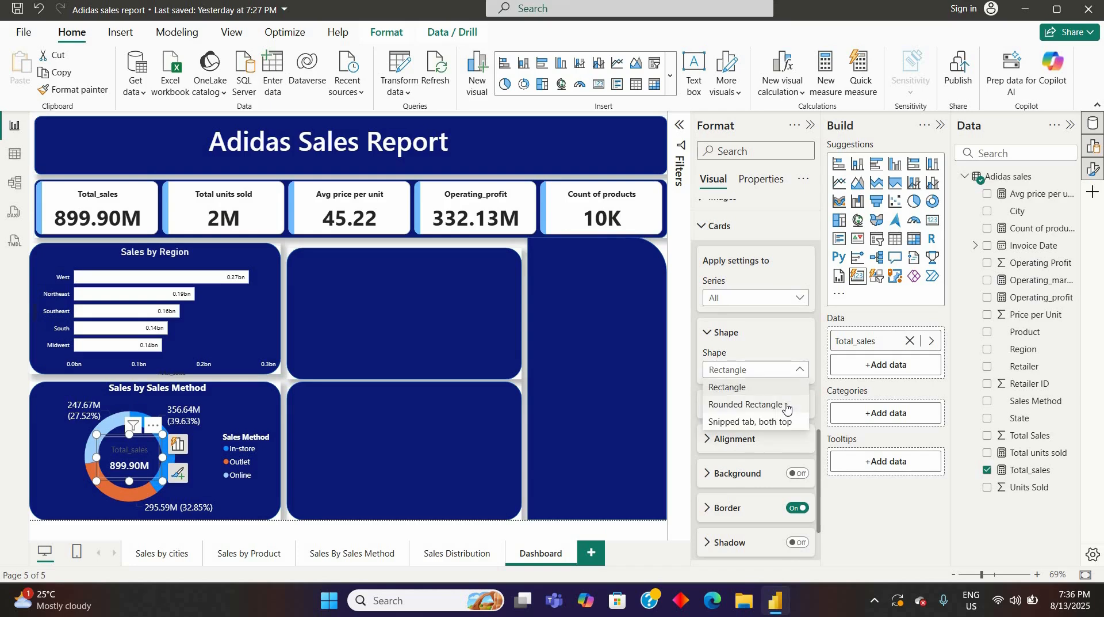
left_click(787, 405)
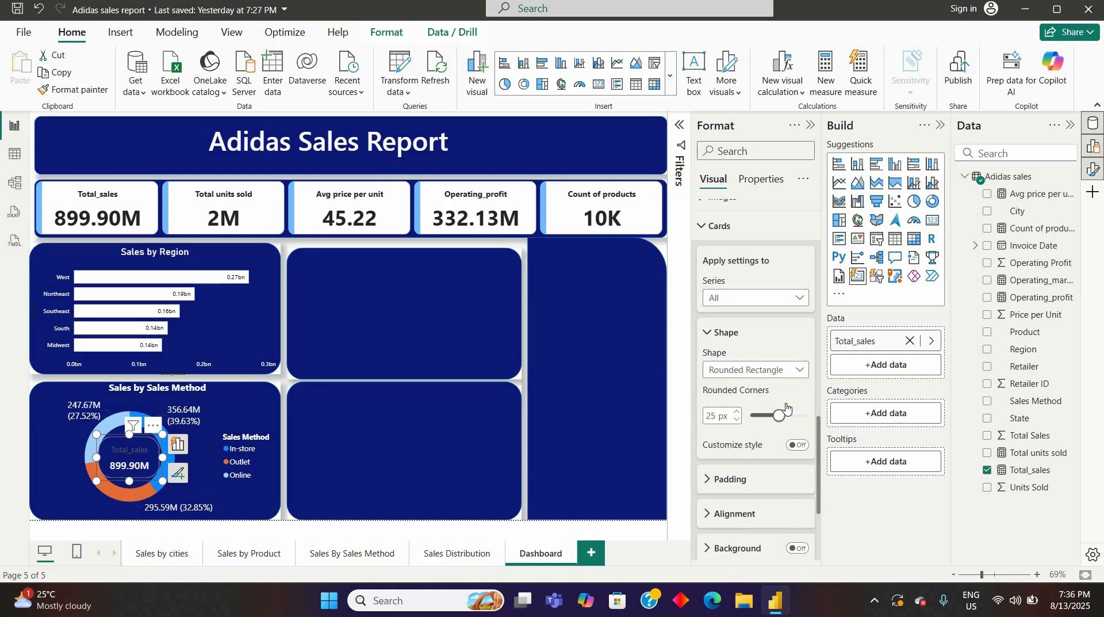
left_click(708, 331)
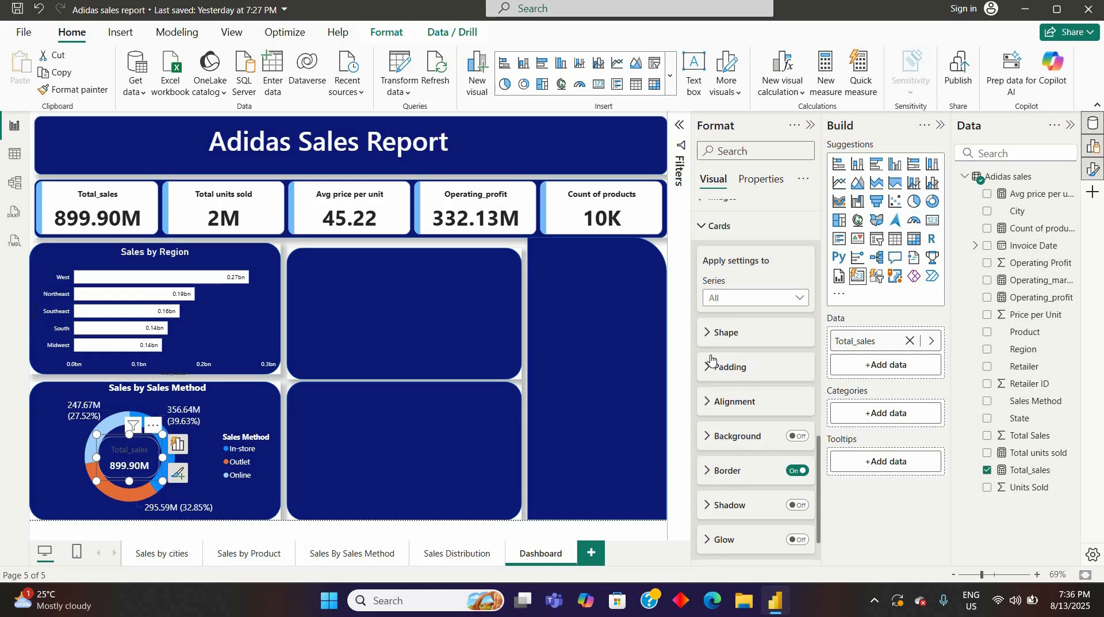
scroll(710, 361, "up", 3)
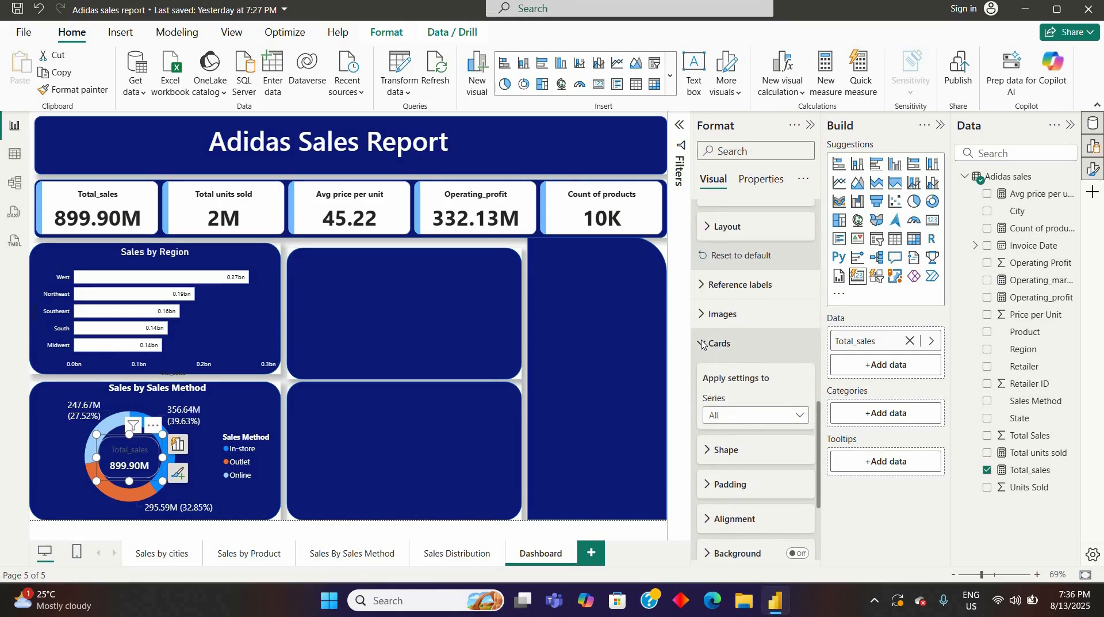
left_click(702, 343)
scroll(703, 355, "up", 2)
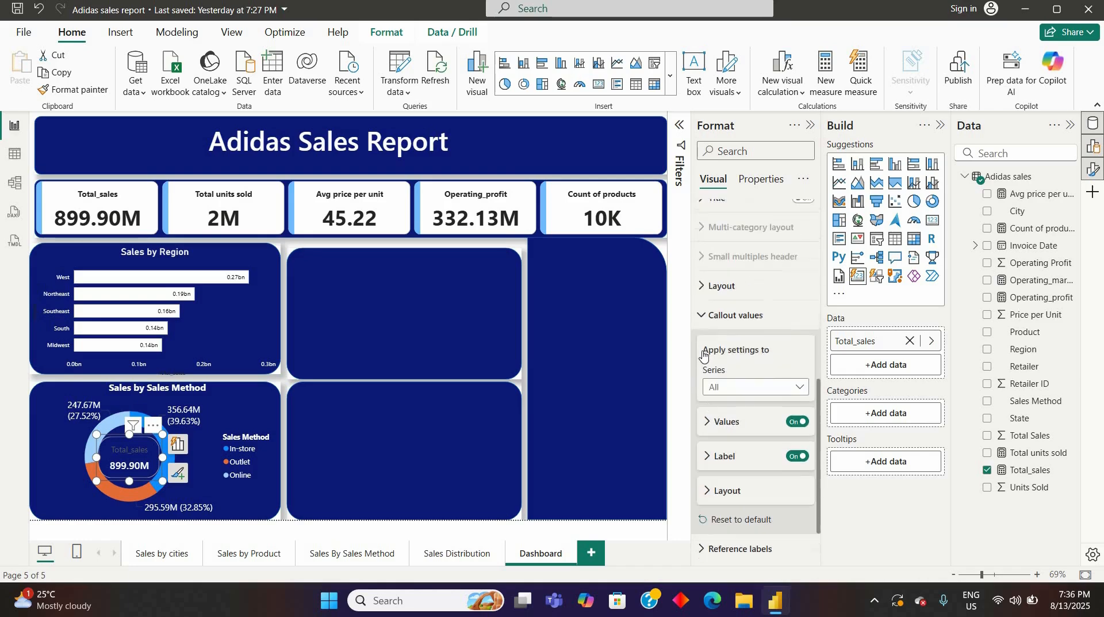
scroll(703, 355, "up", 1)
left_click(703, 355)
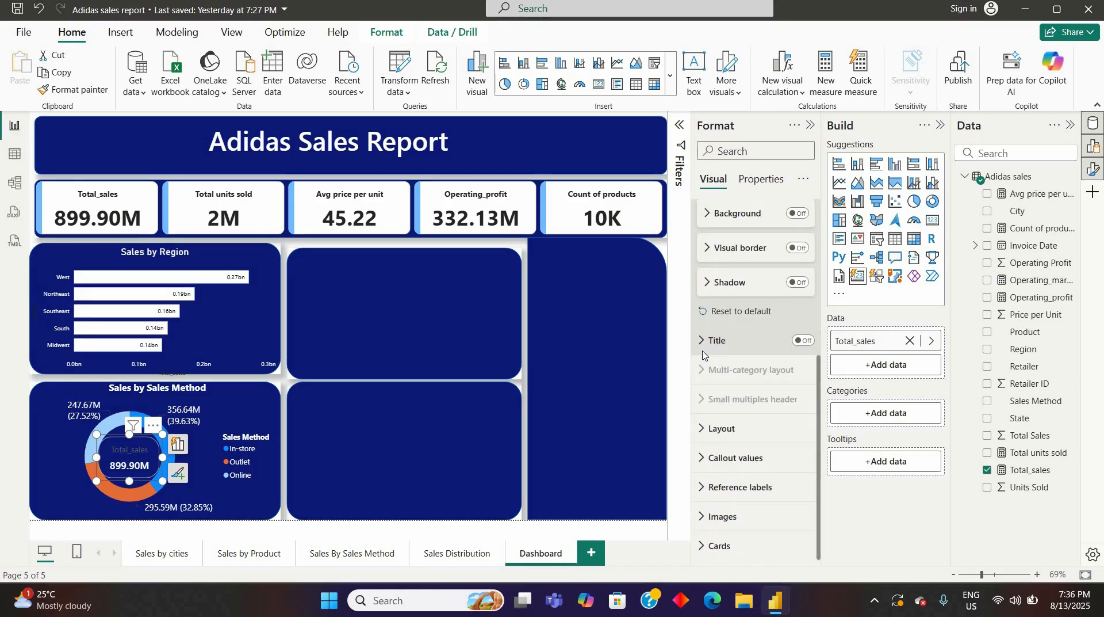
Make the label text of the Total_sales card in the donut white
scroll(703, 355, "up", 5)
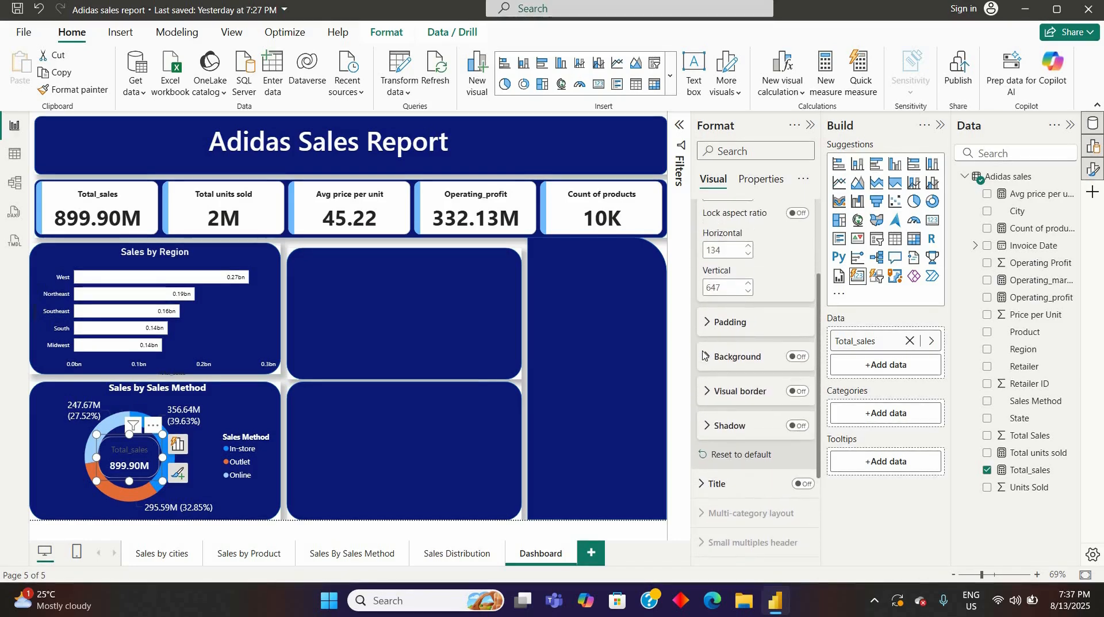
scroll(703, 355, "down", 5)
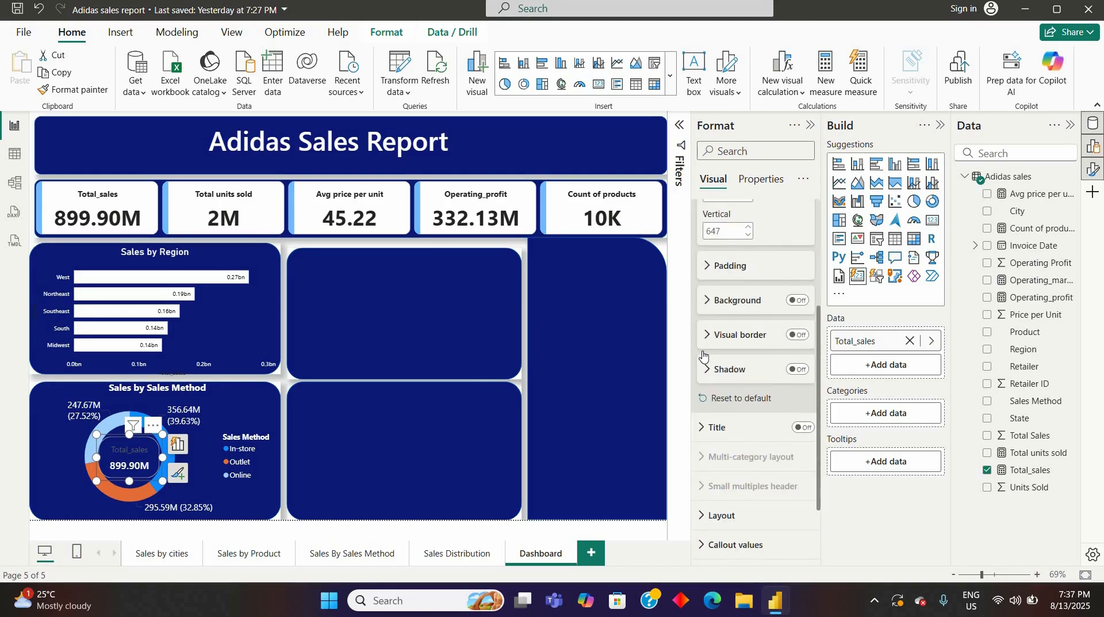
scroll(703, 355, "down", 1)
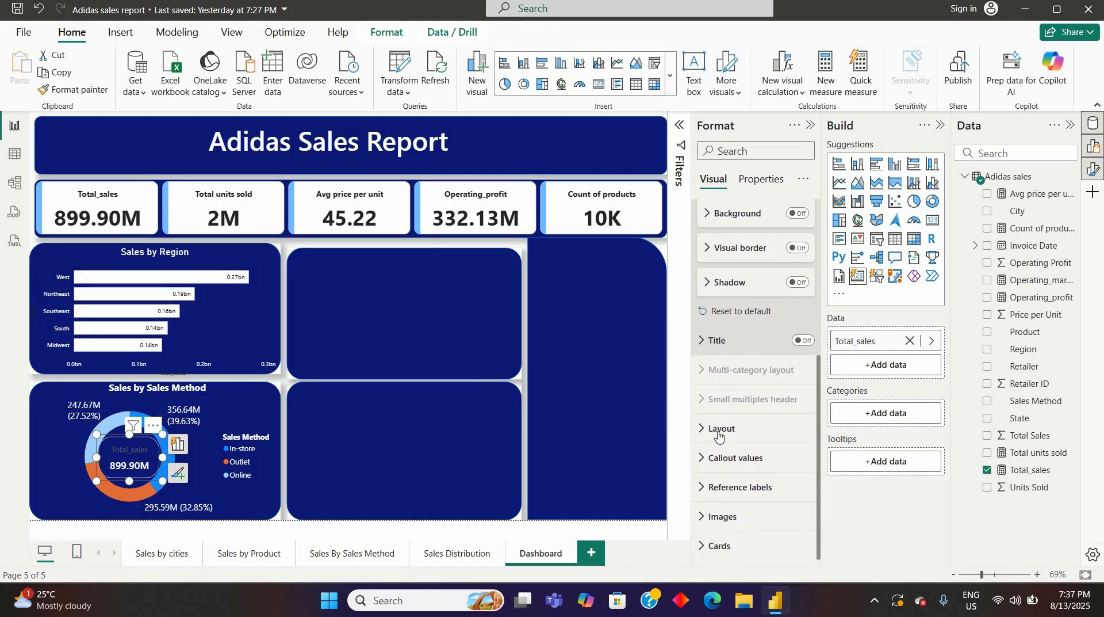
left_click(704, 459)
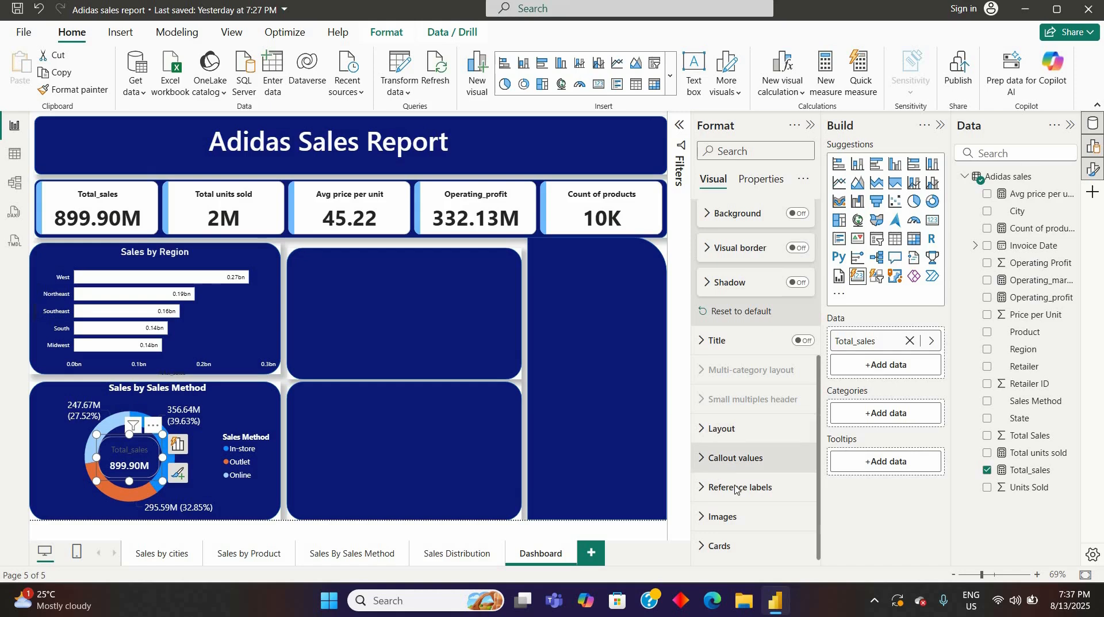
scroll(735, 487, "down", 4)
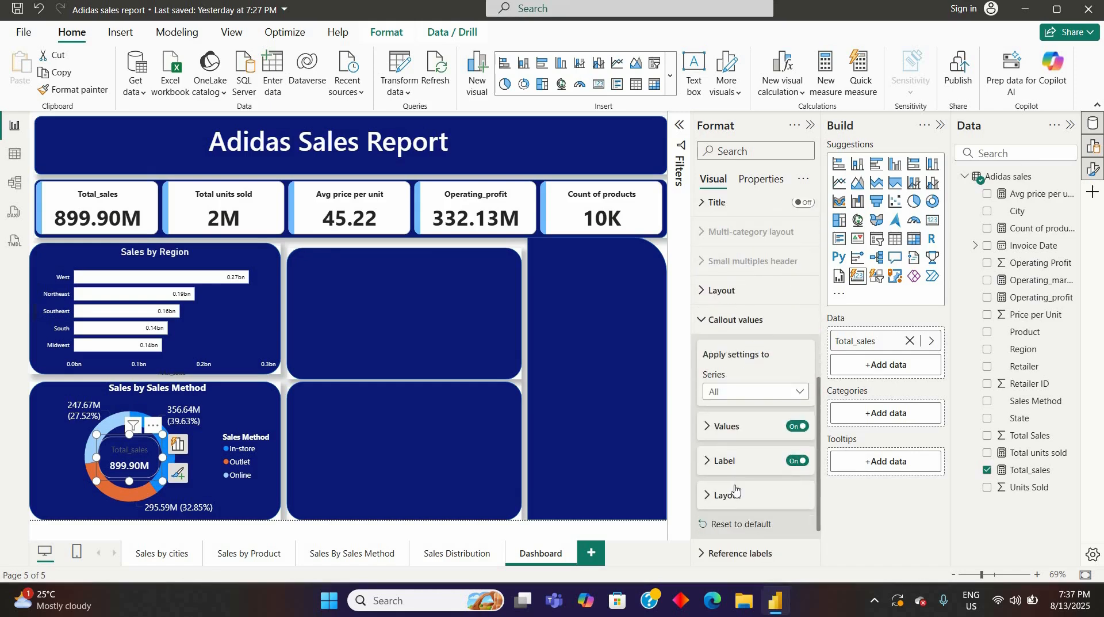
left_click(708, 424)
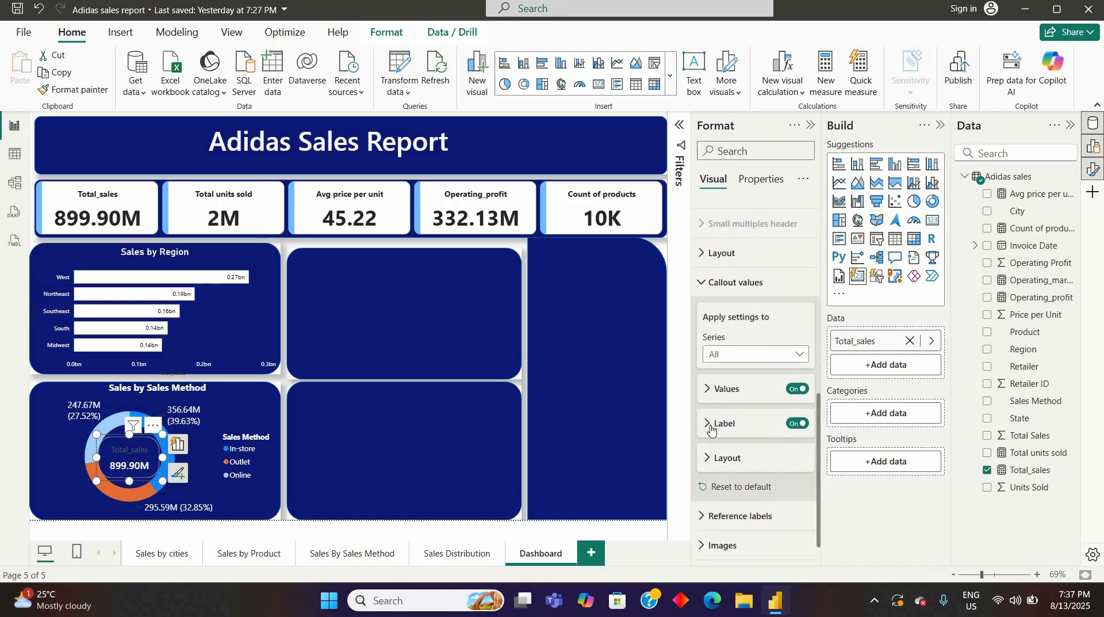
scroll(748, 497, "down", 3)
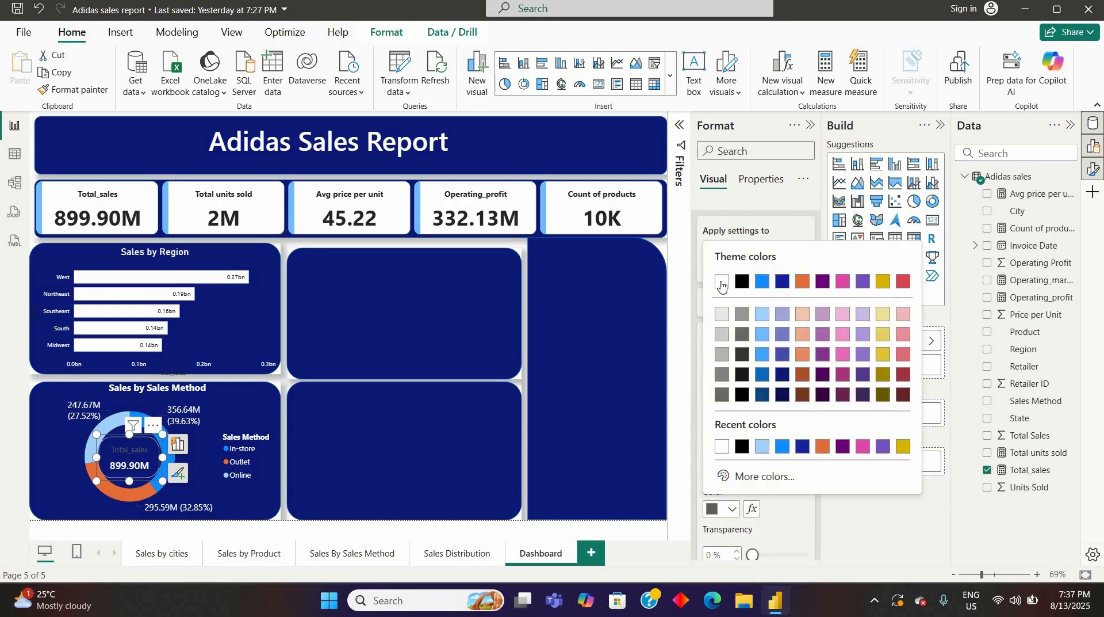
left_click(722, 282)
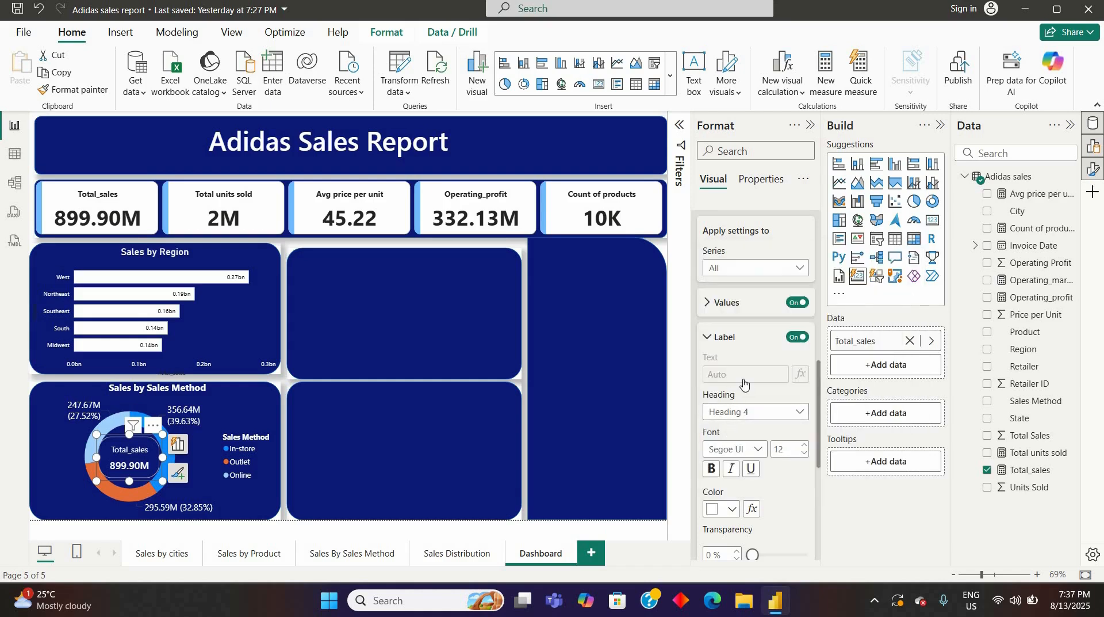
scroll(744, 384, "down", 5)
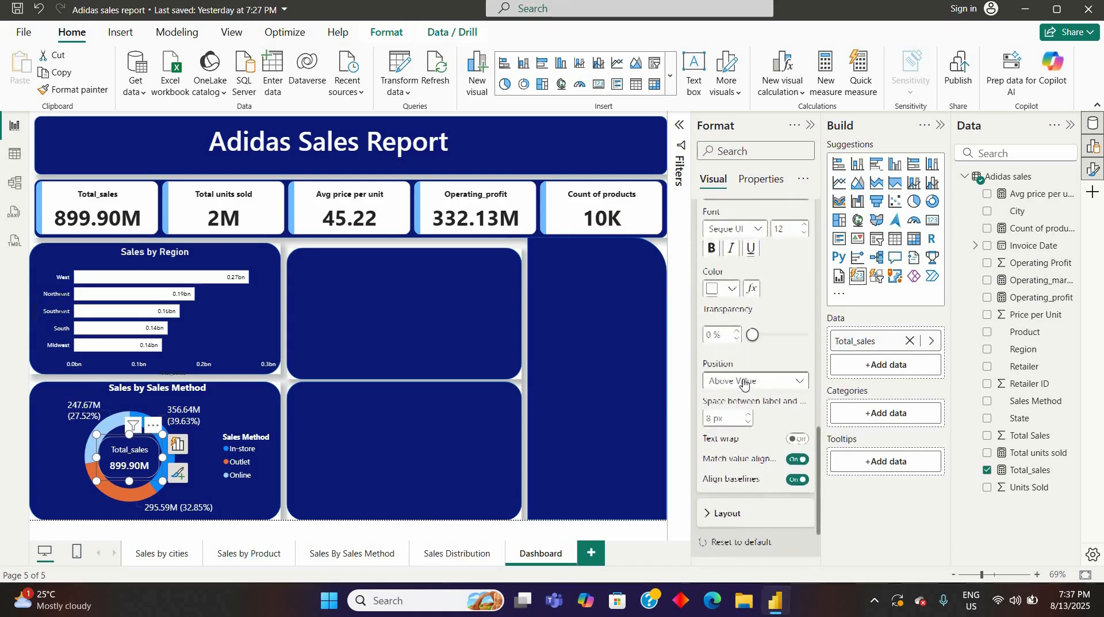
scroll(743, 384, "up", 3)
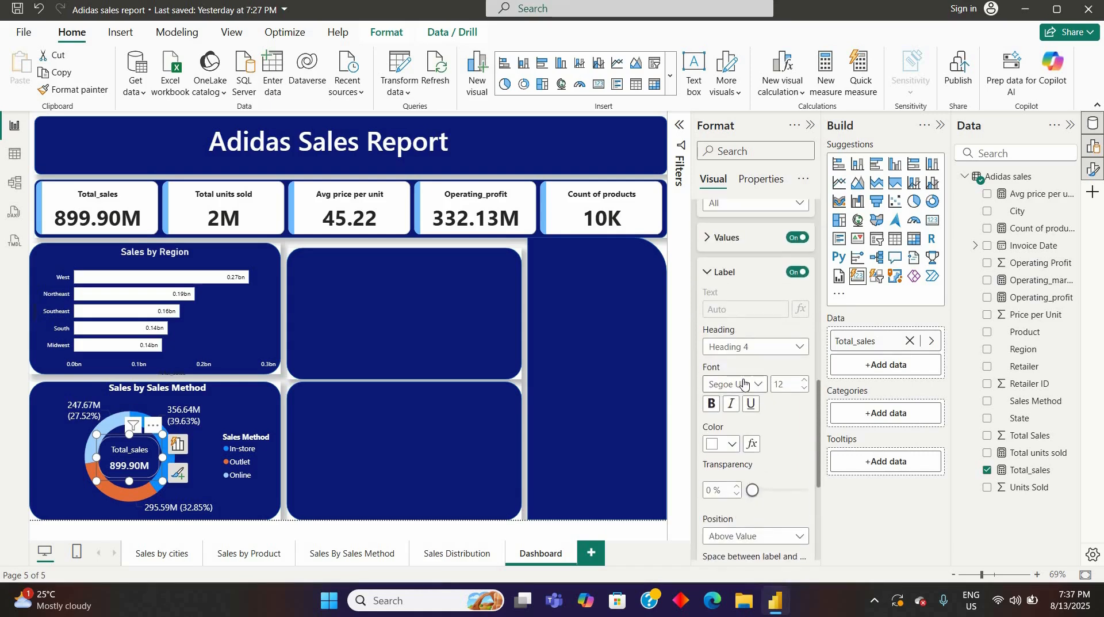
left_click(435, 456)
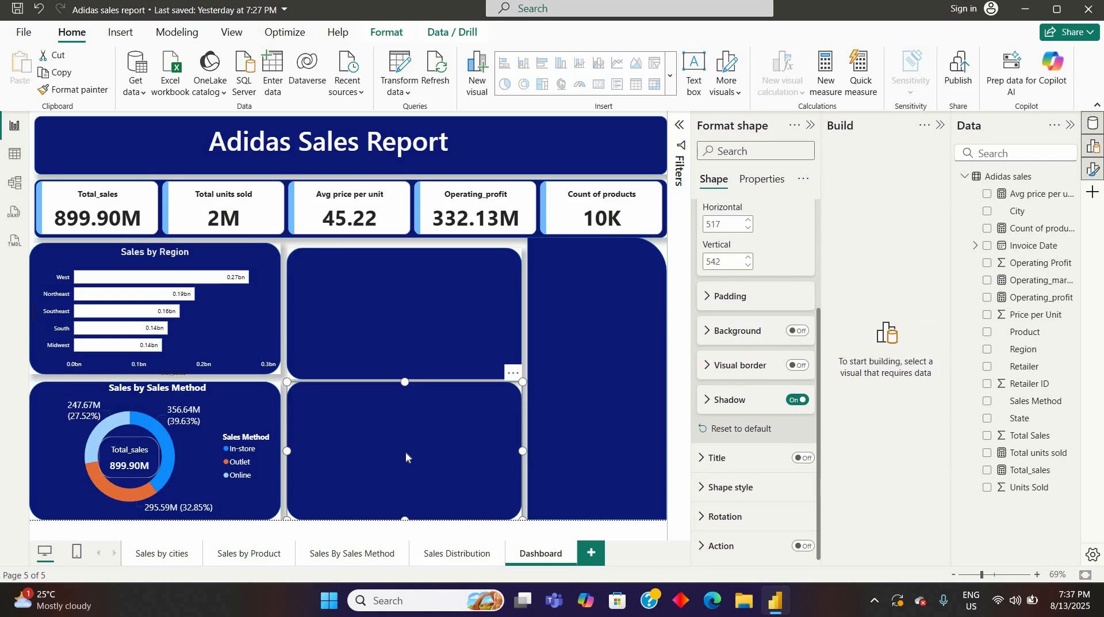
left_click(602, 378)
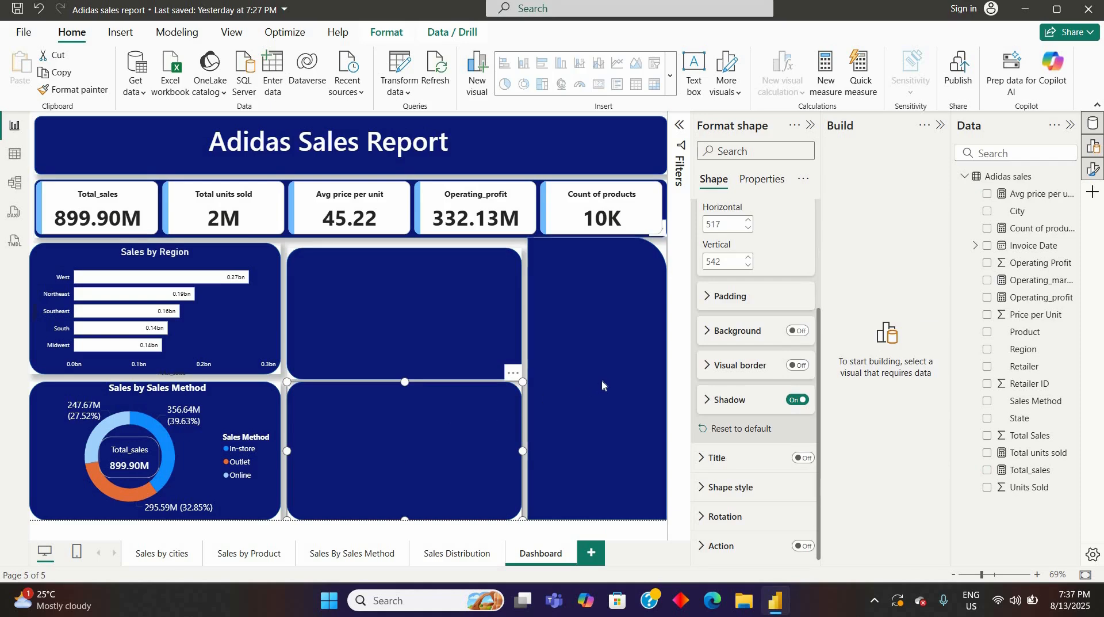
left_click(402, 340)
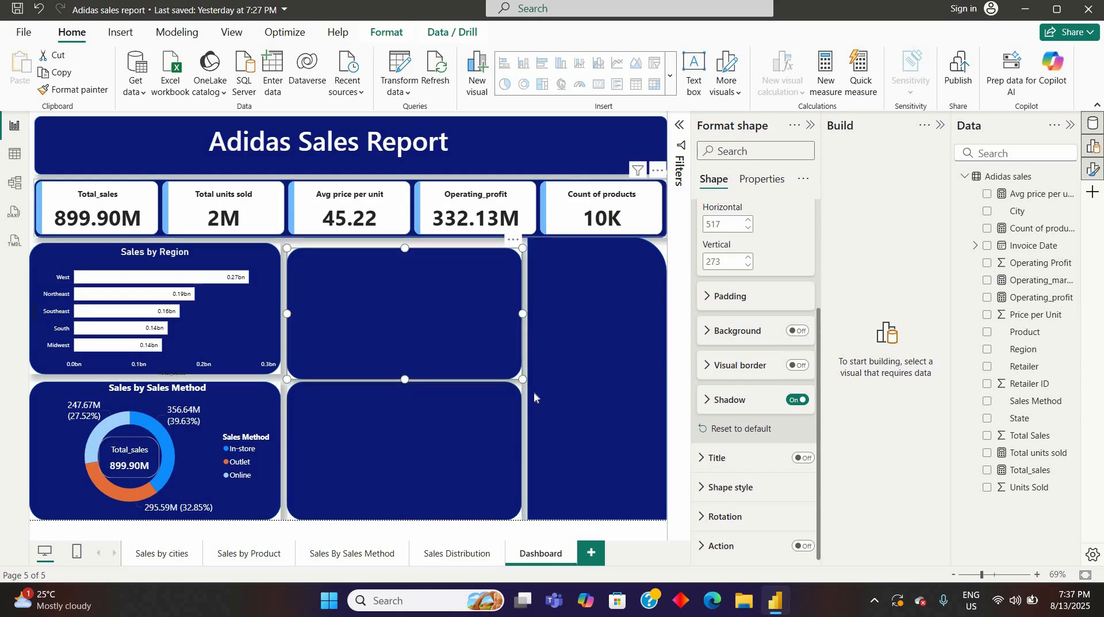
Deselect the background panel and insert an empty clustered column chart on the Dashboard page
left_click(471, 536)
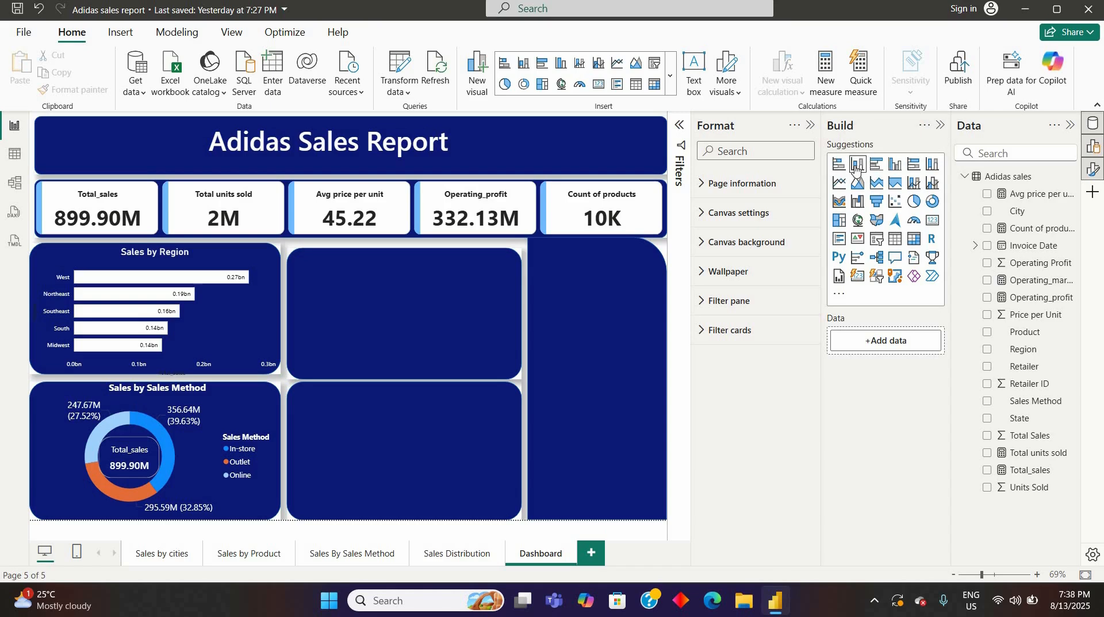
left_click(895, 167)
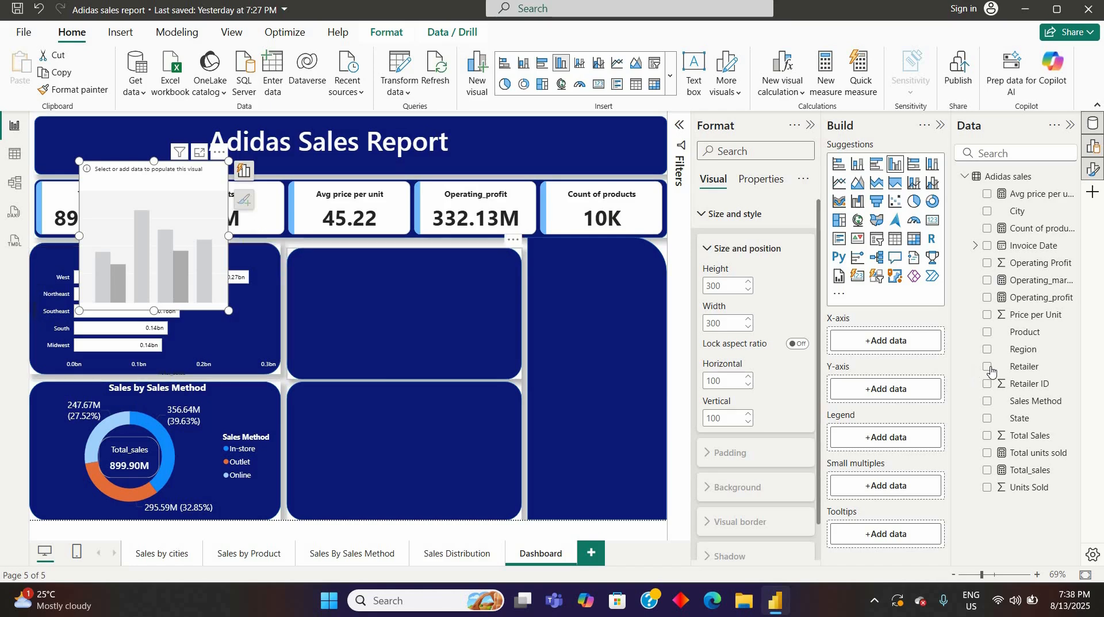
Plot Total_sales by Retailer in the new column chart and fit it over the upper middle panel, about 471 wide and 256 high
left_click(990, 368)
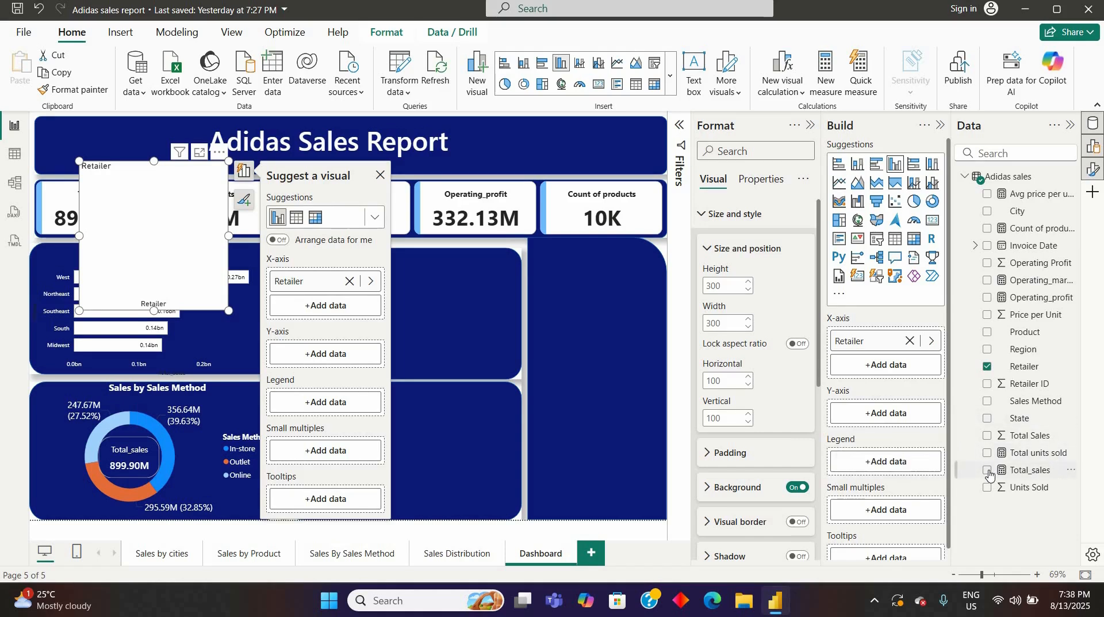
left_click(988, 470)
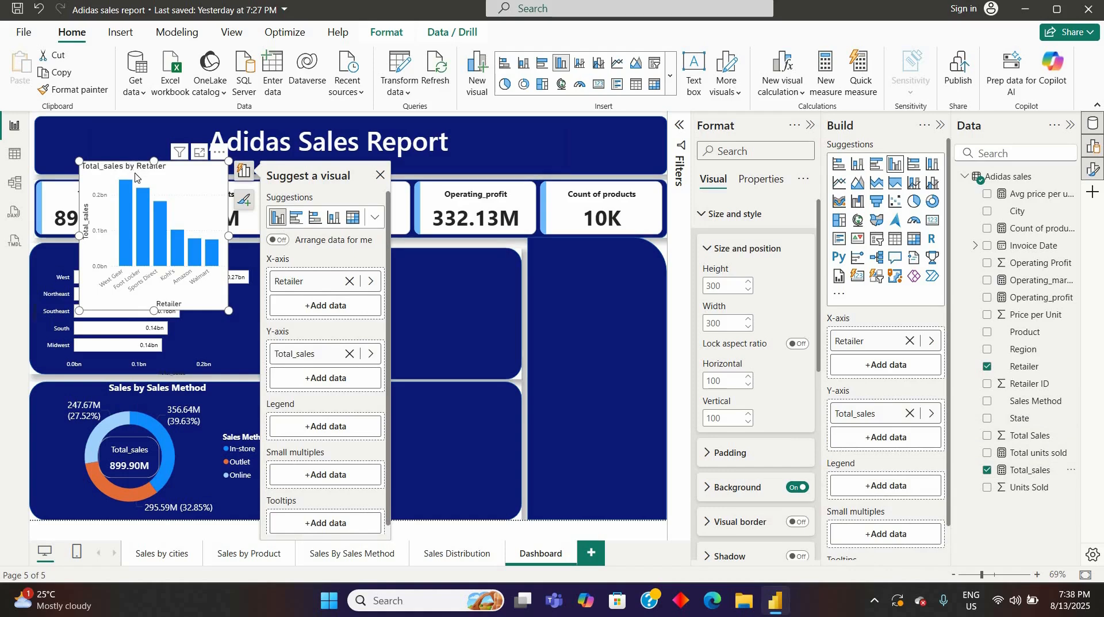
left_click_drag(190, 226, 398, 312)
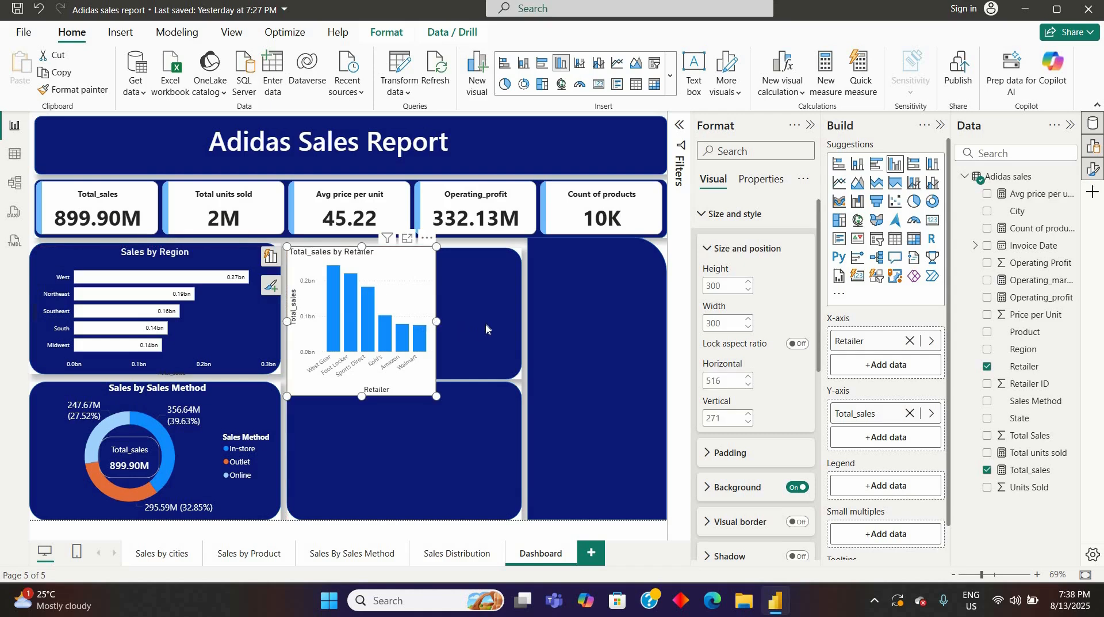
left_click_drag(437, 320, 496, 327)
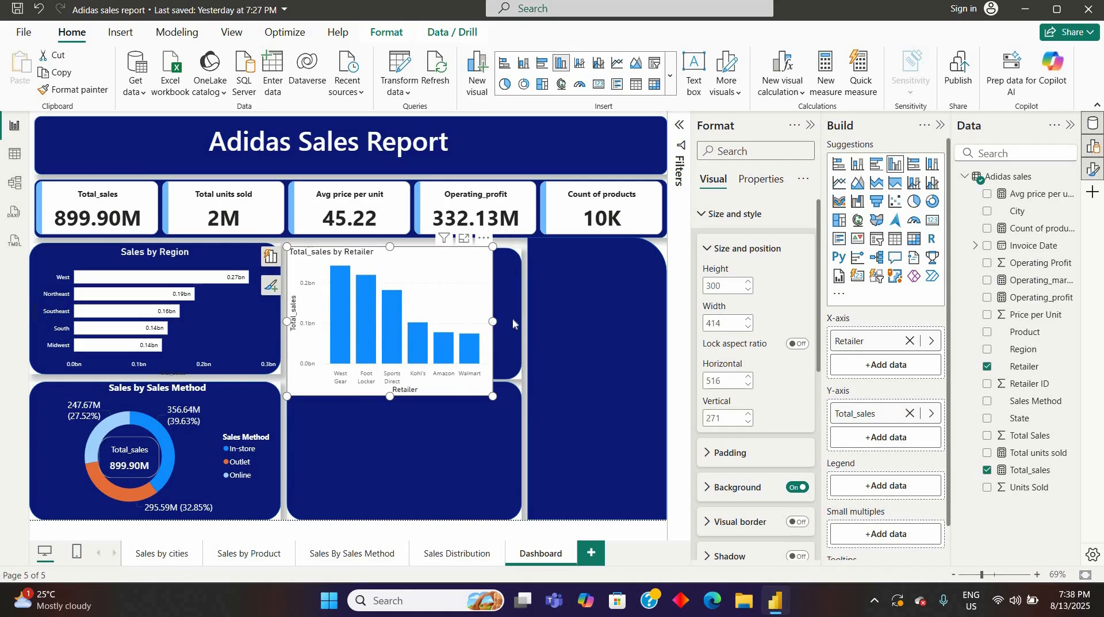
left_click_drag(493, 321, 522, 322)
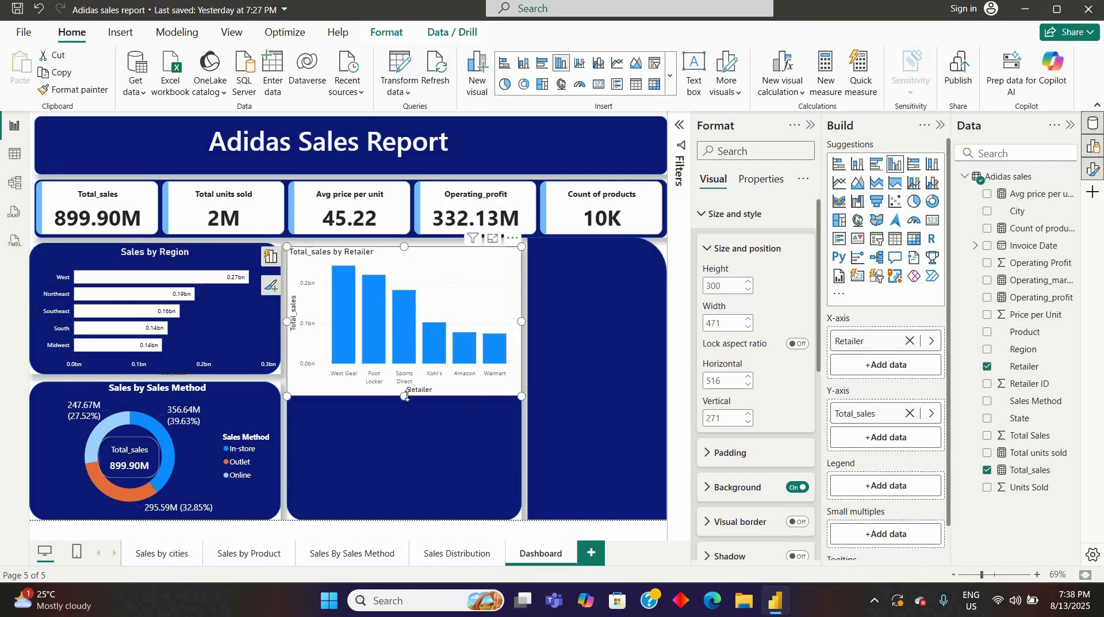
left_click_drag(412, 375, 410, 374)
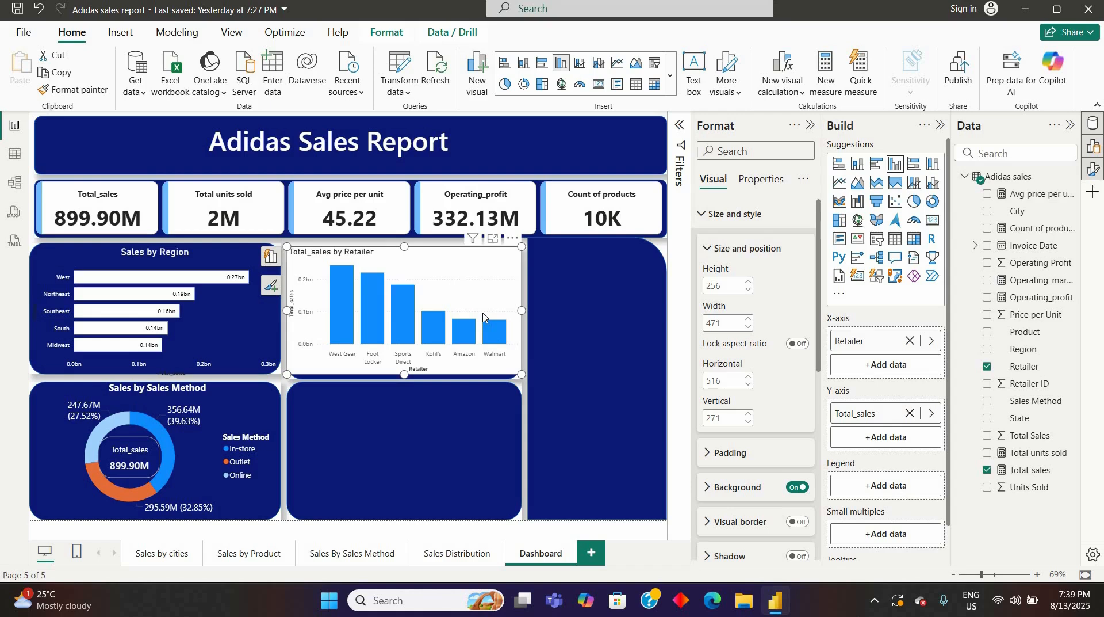
Turn off the background of the retailer column chart
left_click(799, 487)
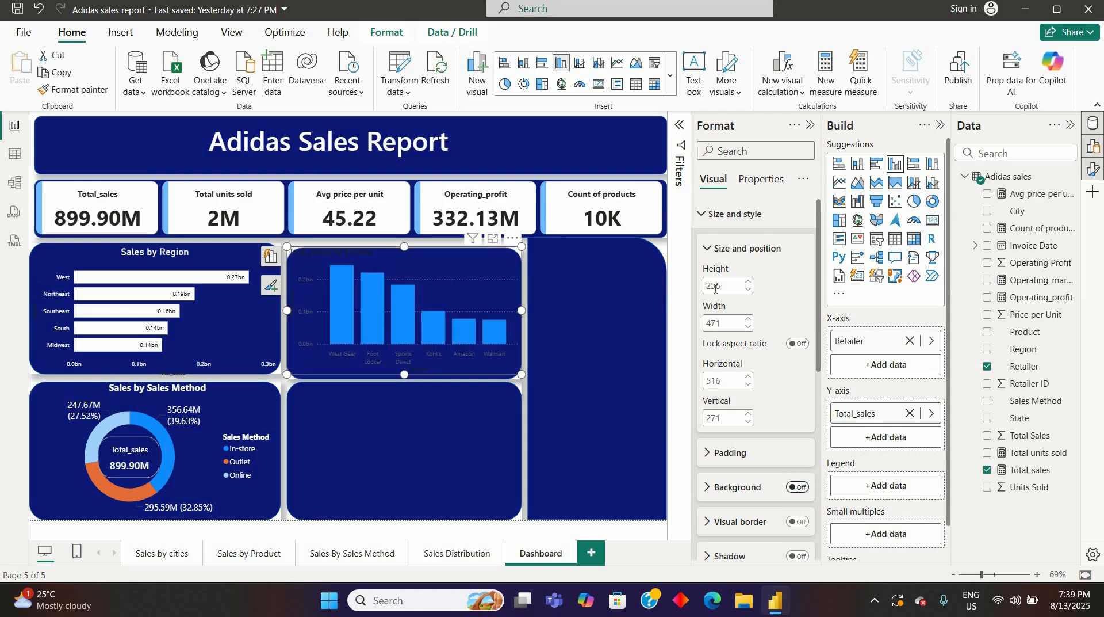
left_click(707, 248)
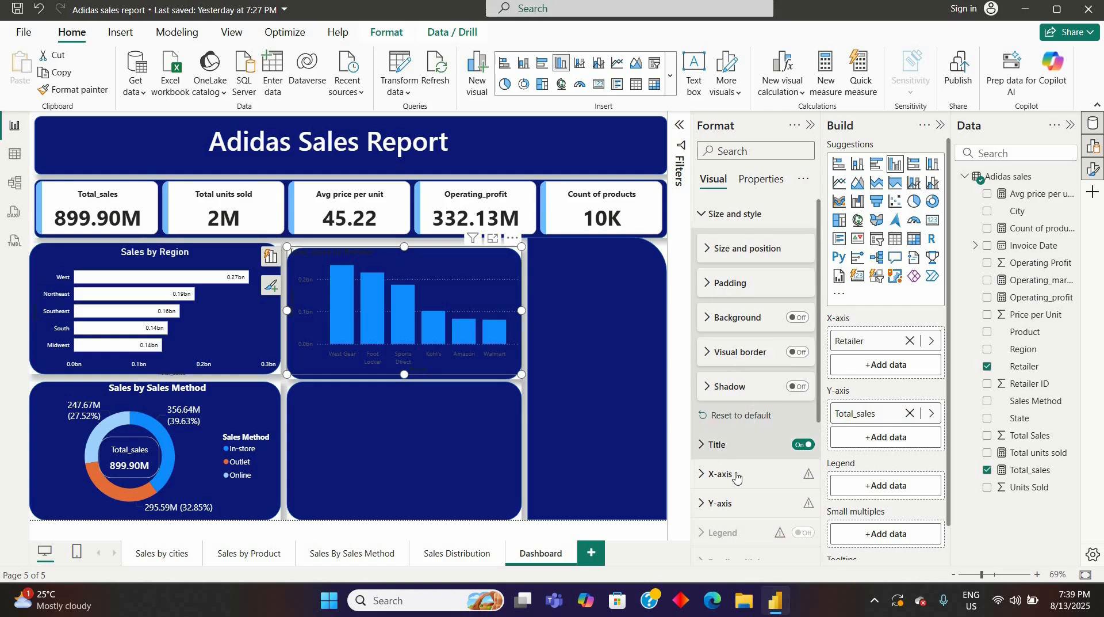
Change the column chart's title text to "Sales by Retailer"
left_click(716, 449)
scroll(736, 477, "down", 4)
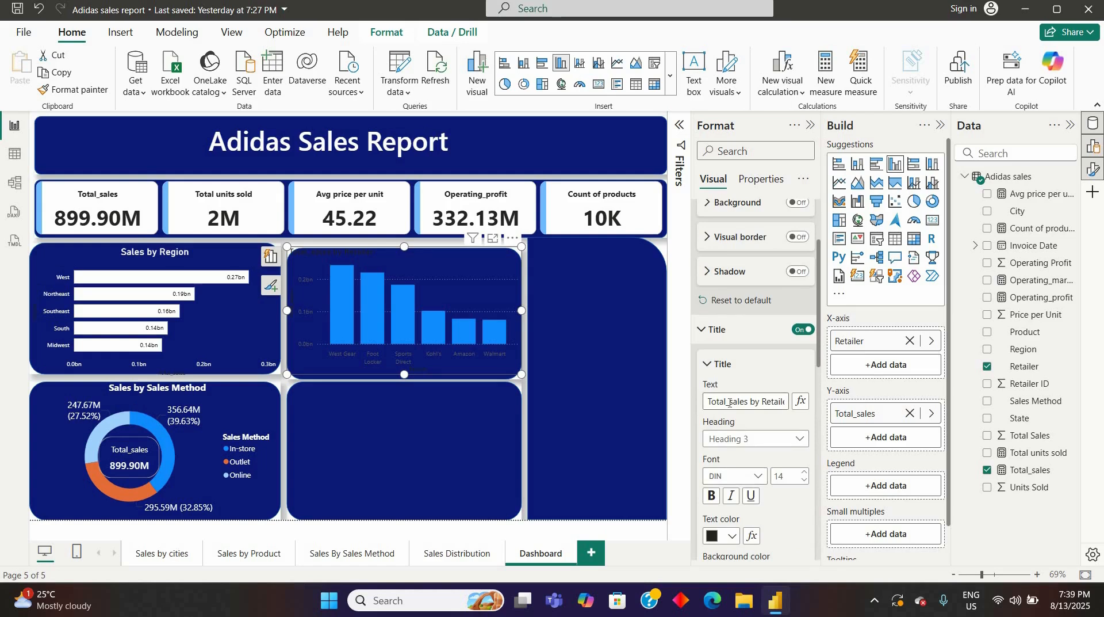
left_click(729, 403)
key("BackSpace")
key("BackSpace")
key("BackSpace")
key("BackSpace")
key("BackSpace")
key("BackSpace")
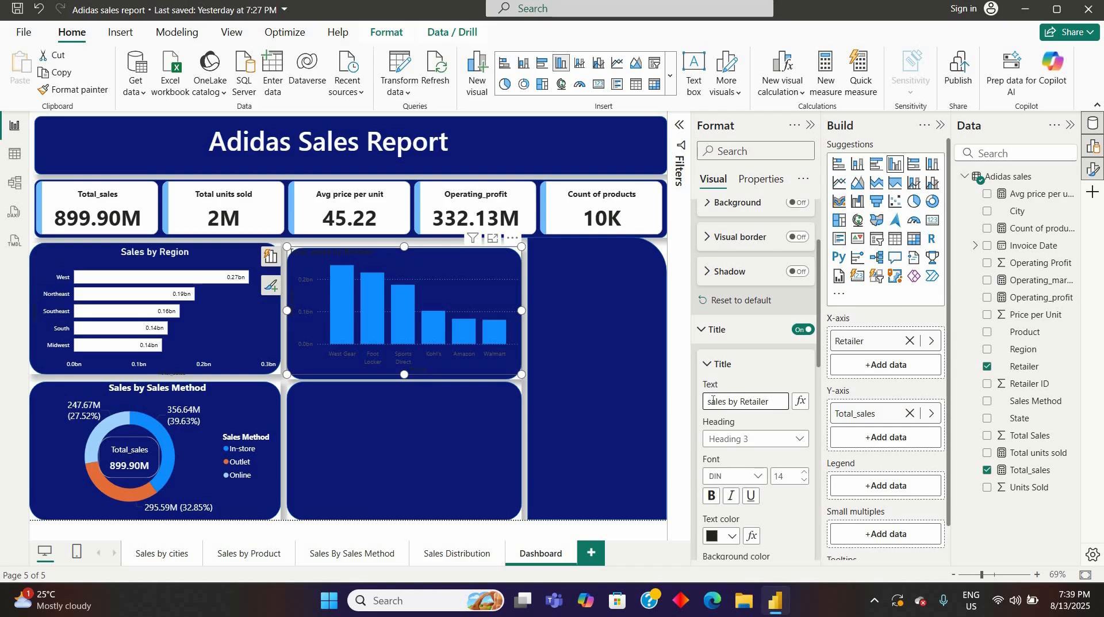
key("Delete")
type("S")
Set the Sales by Retailer chart title to Heading 4 in the Segoe UI Bold font
left_click(800, 439)
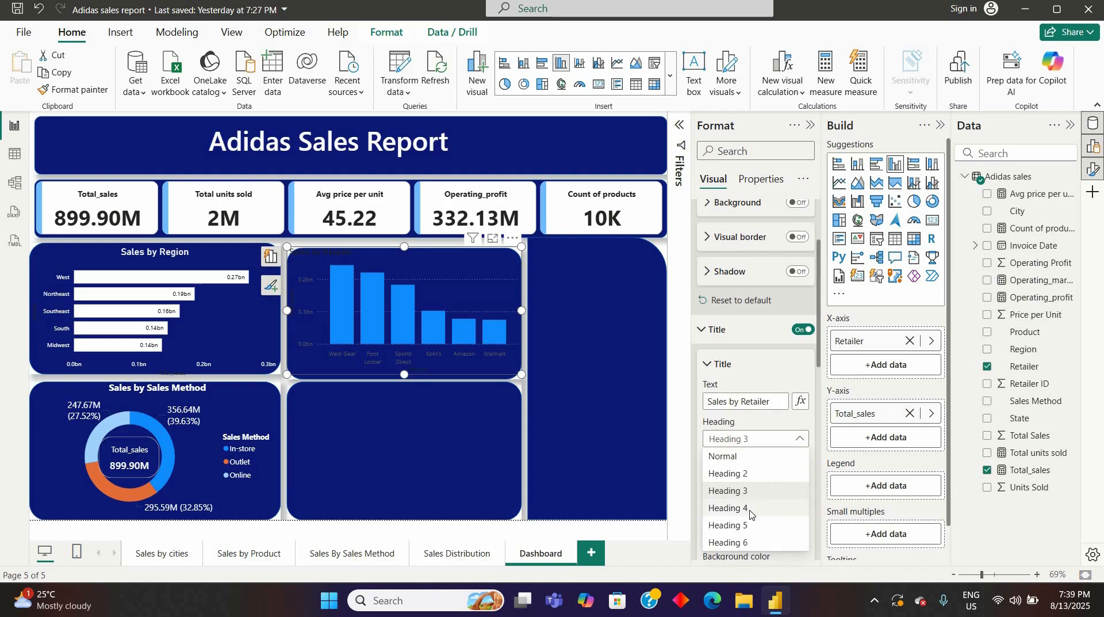
left_click(750, 509)
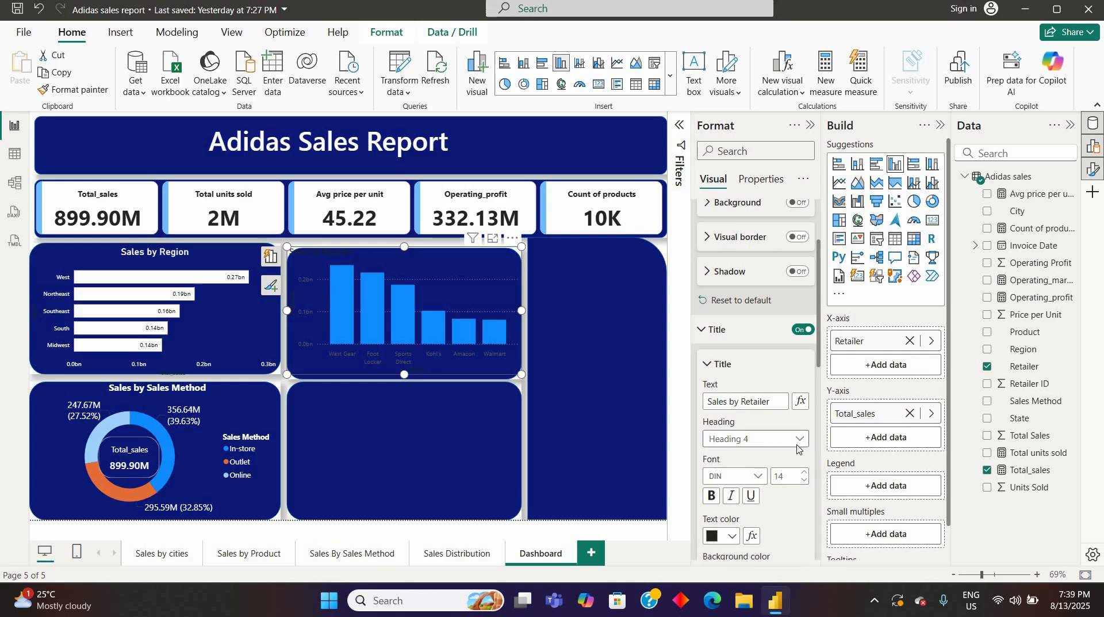
left_click(748, 443)
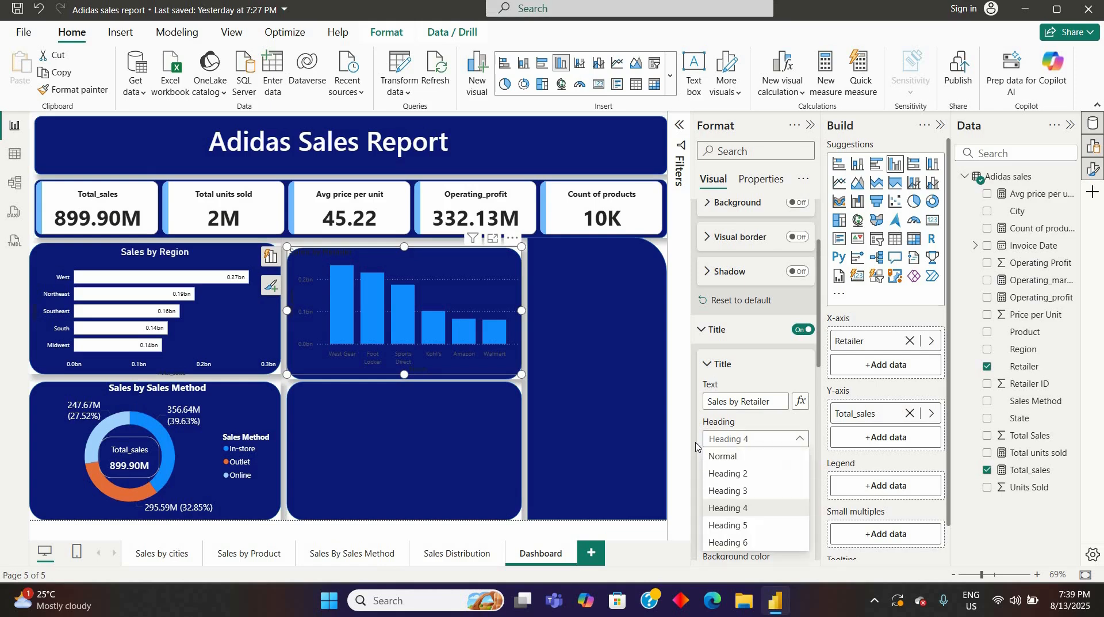
left_click(756, 477)
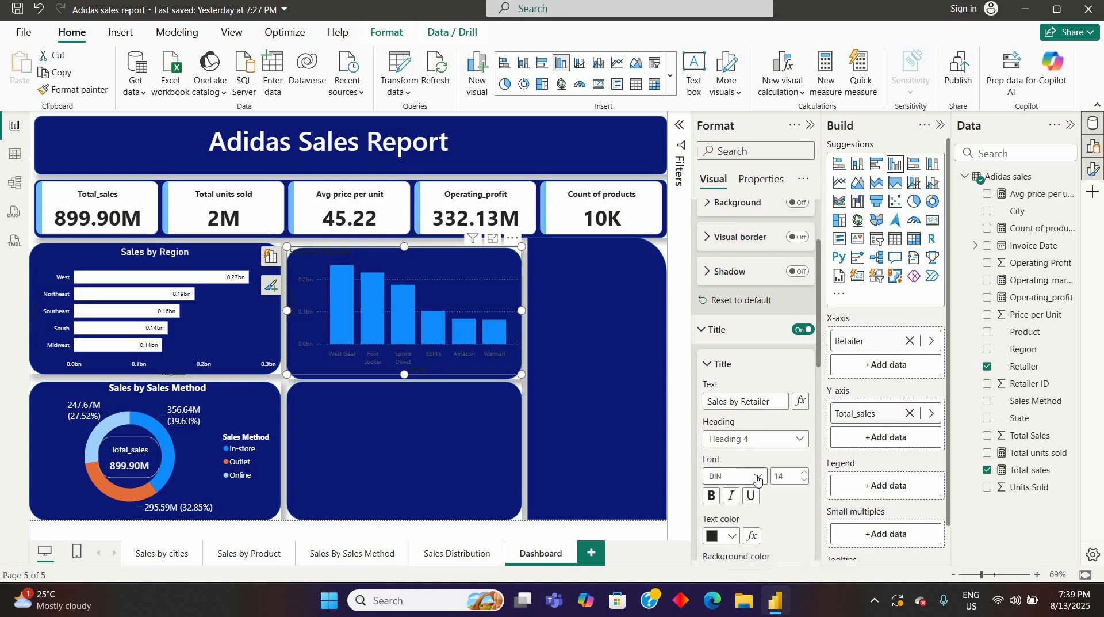
left_click(757, 477)
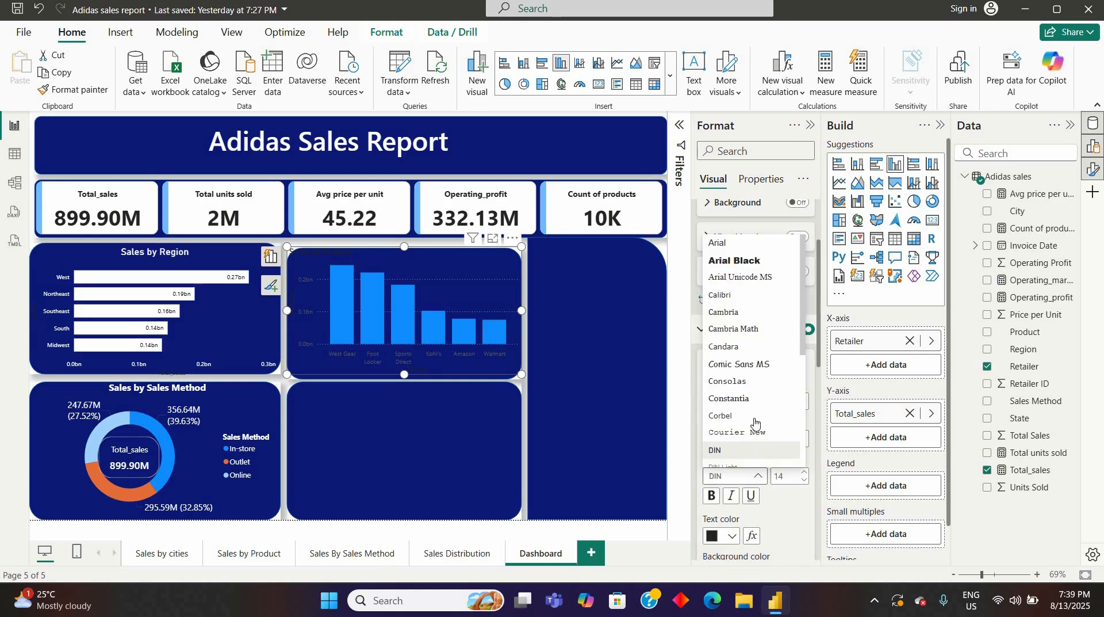
scroll(750, 411, "down", 4)
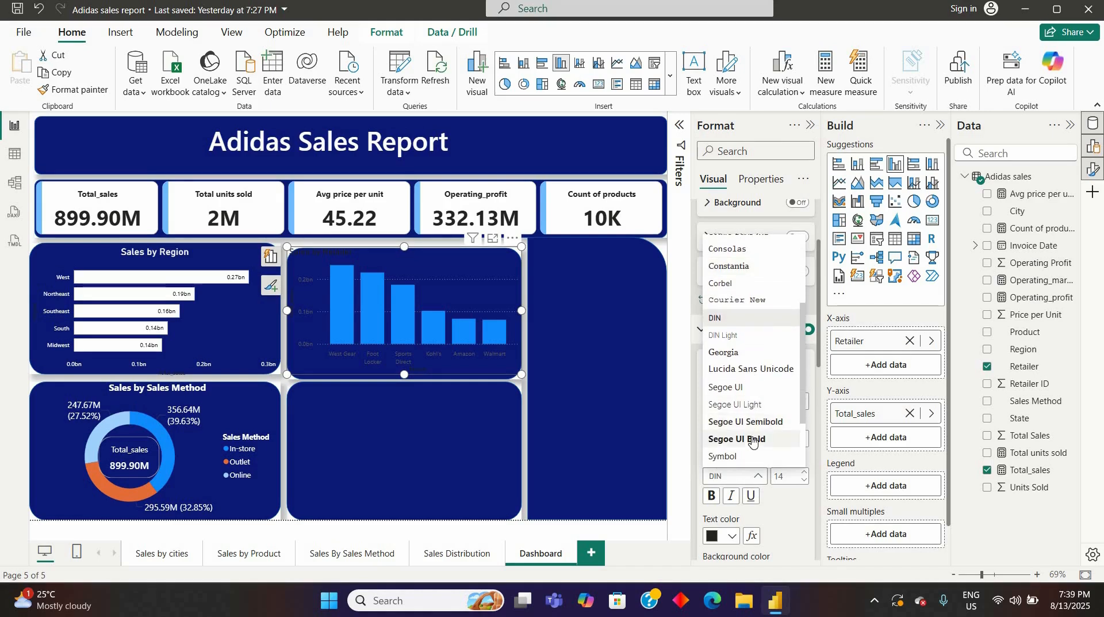
left_click(752, 439)
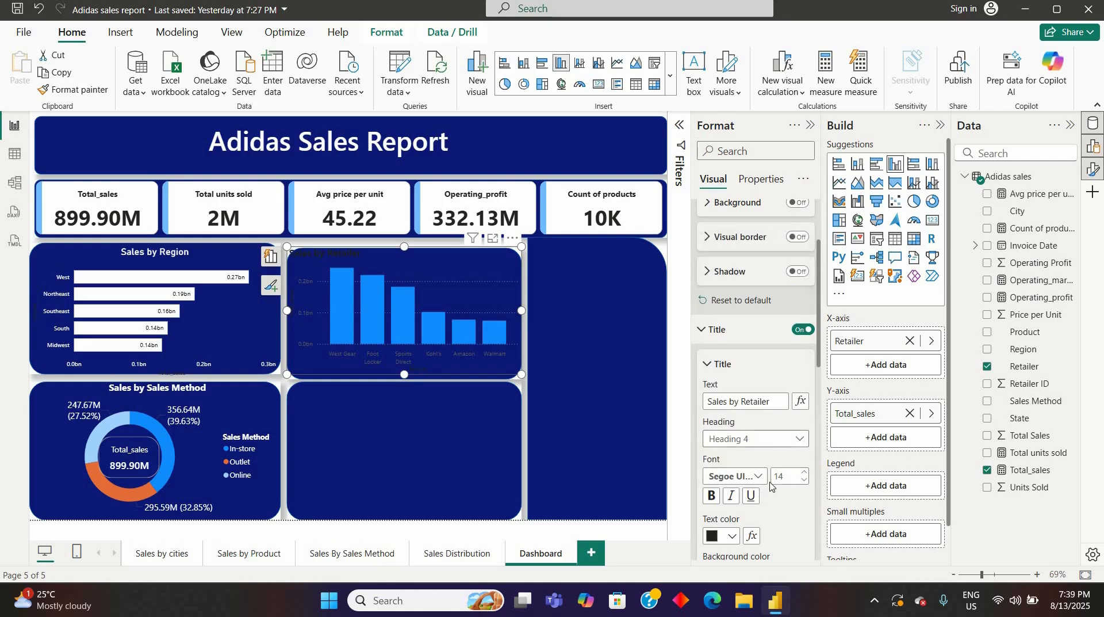
left_click(750, 495)
Make the Sales by Retailer chart title white and center it horizontally
left_click(733, 536)
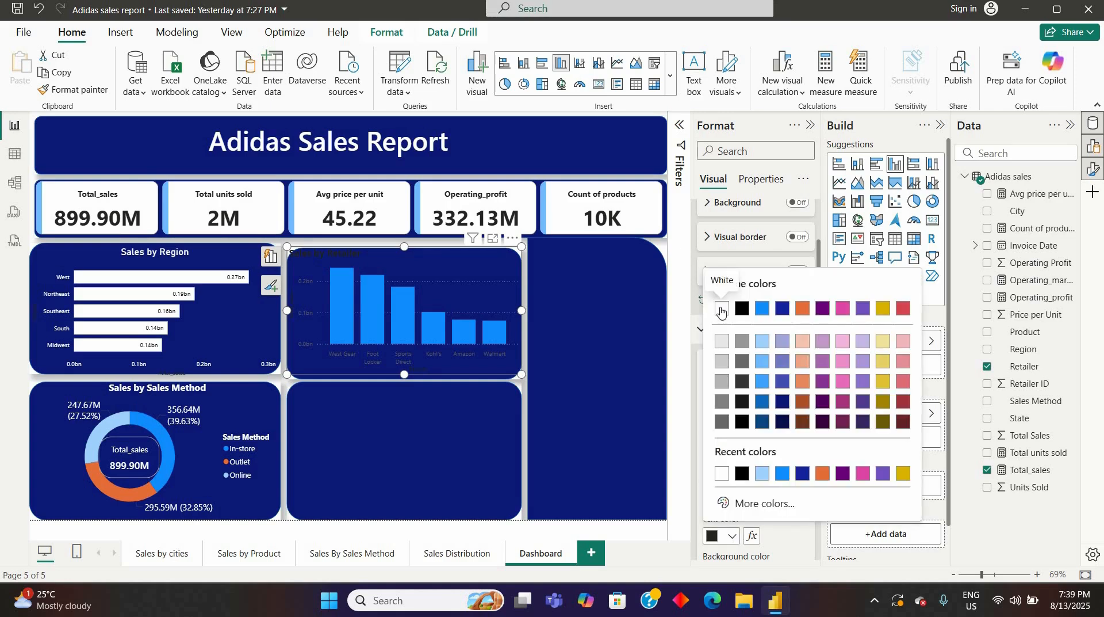
left_click(723, 472)
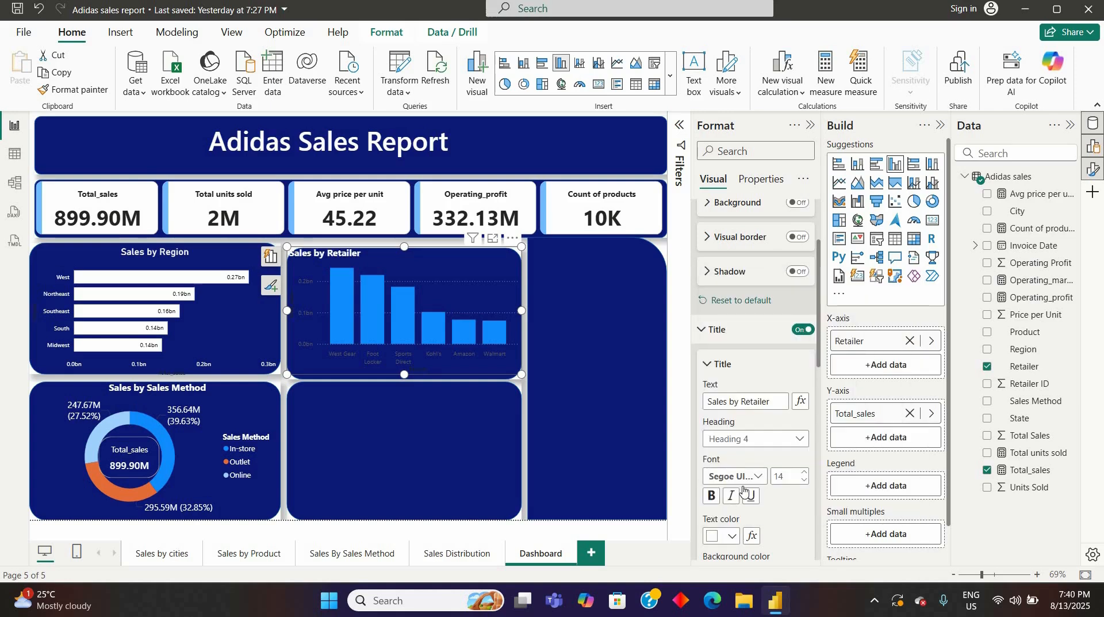
scroll(736, 549, "down", 2)
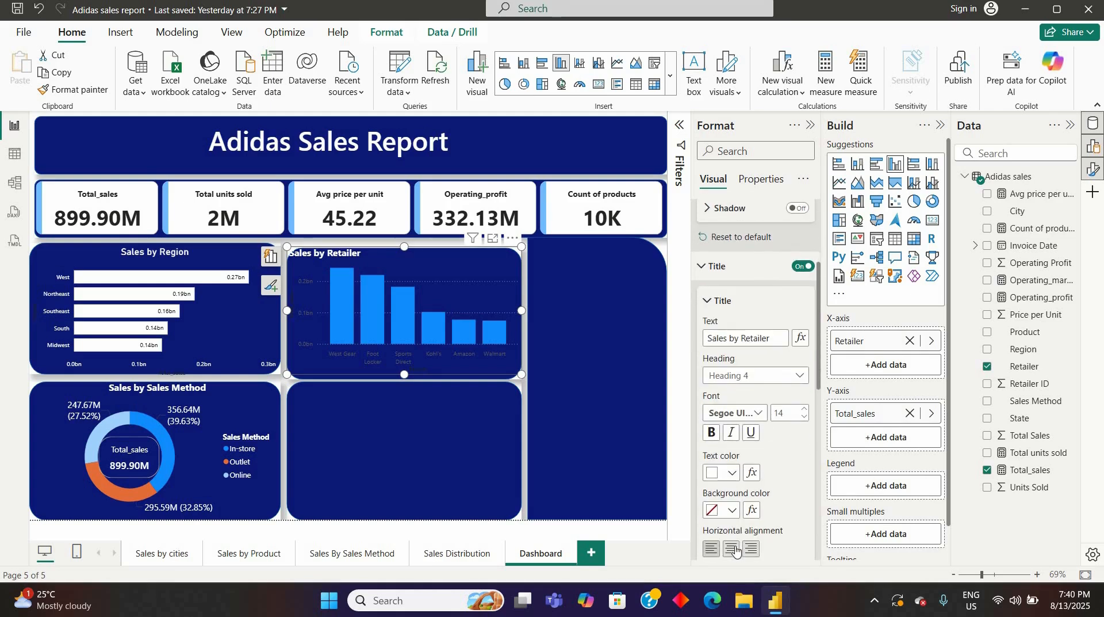
left_click(732, 549)
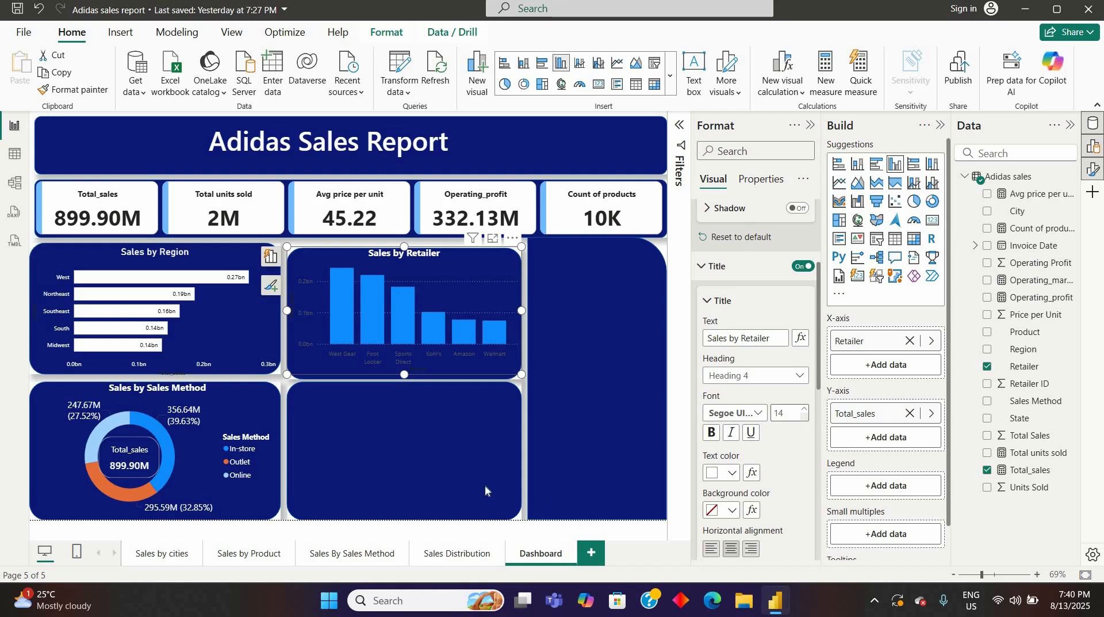
left_click(709, 302)
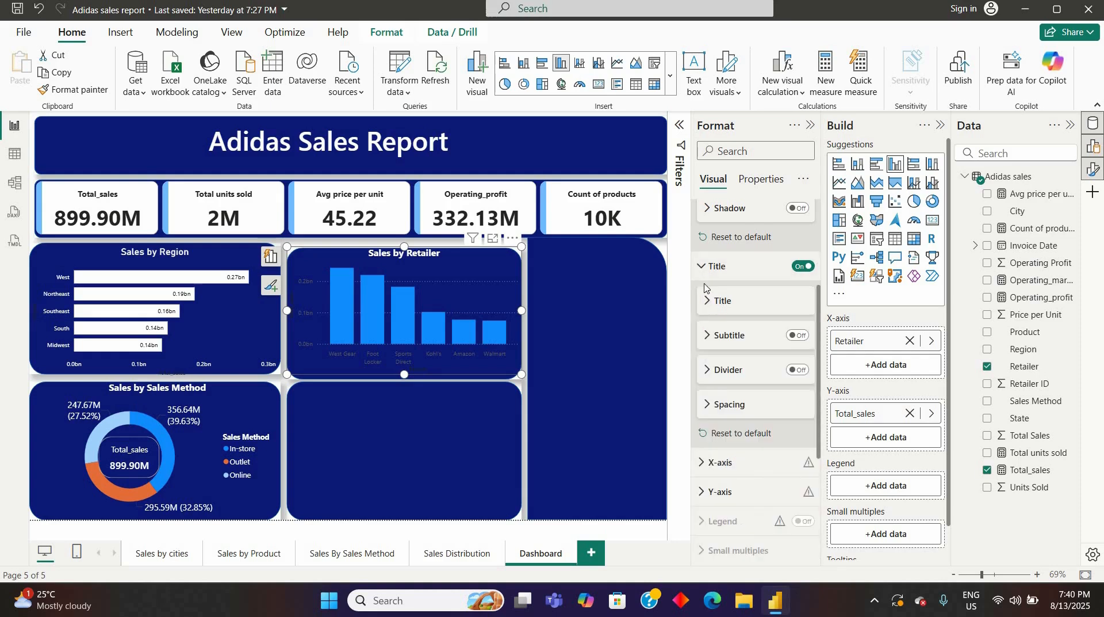
left_click(699, 266)
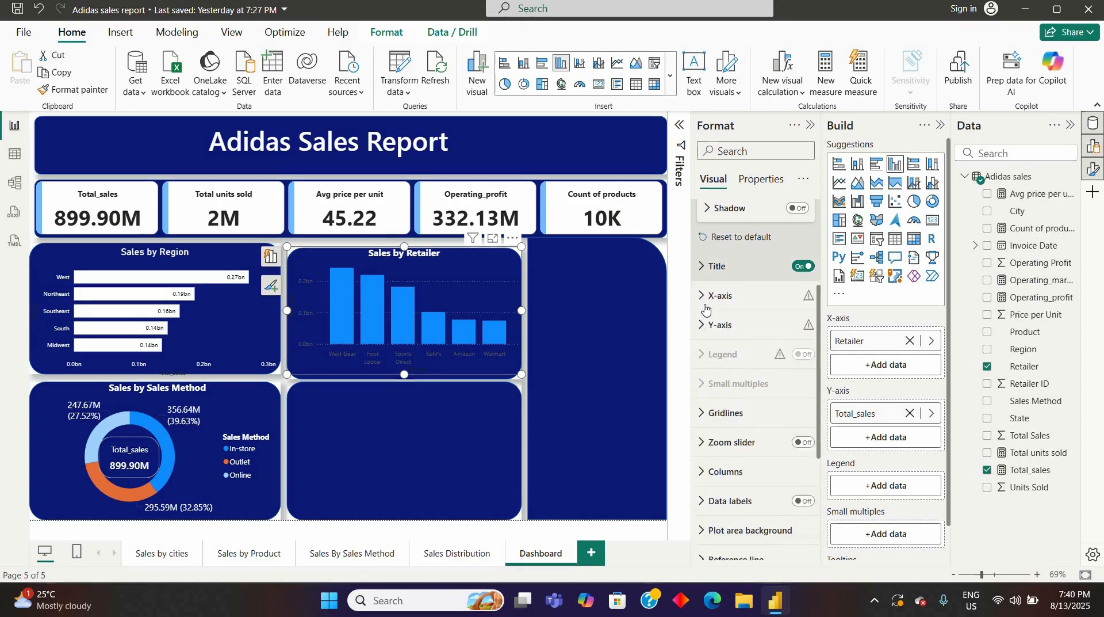
Format the X-axis values of the Sales by Retailer chart in white Segoe UI Bold at size 11
left_click(702, 295)
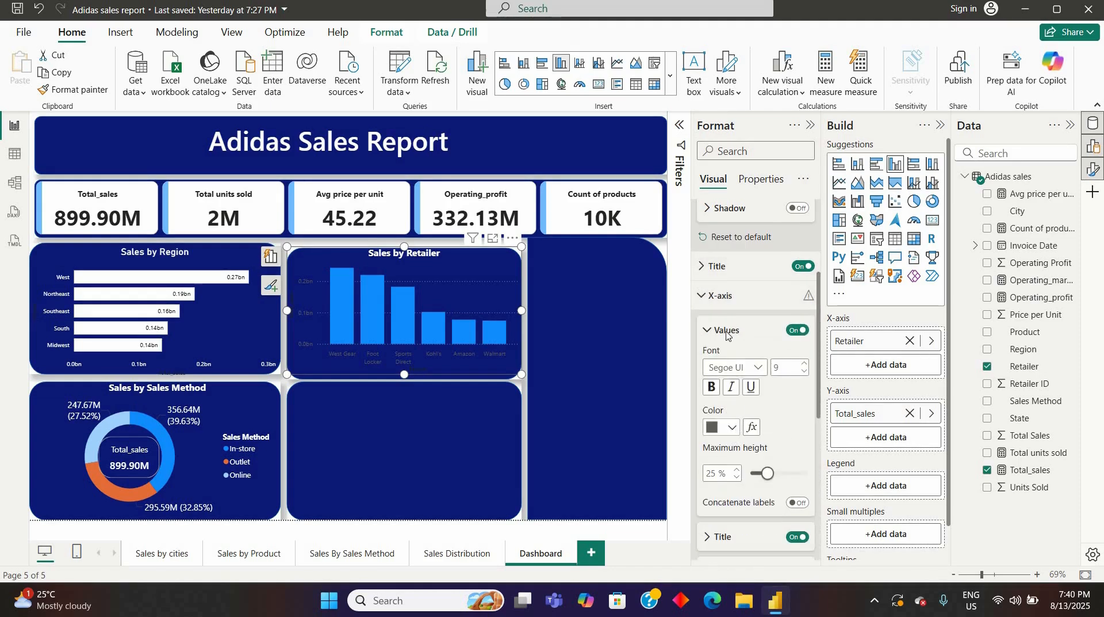
left_click(733, 428)
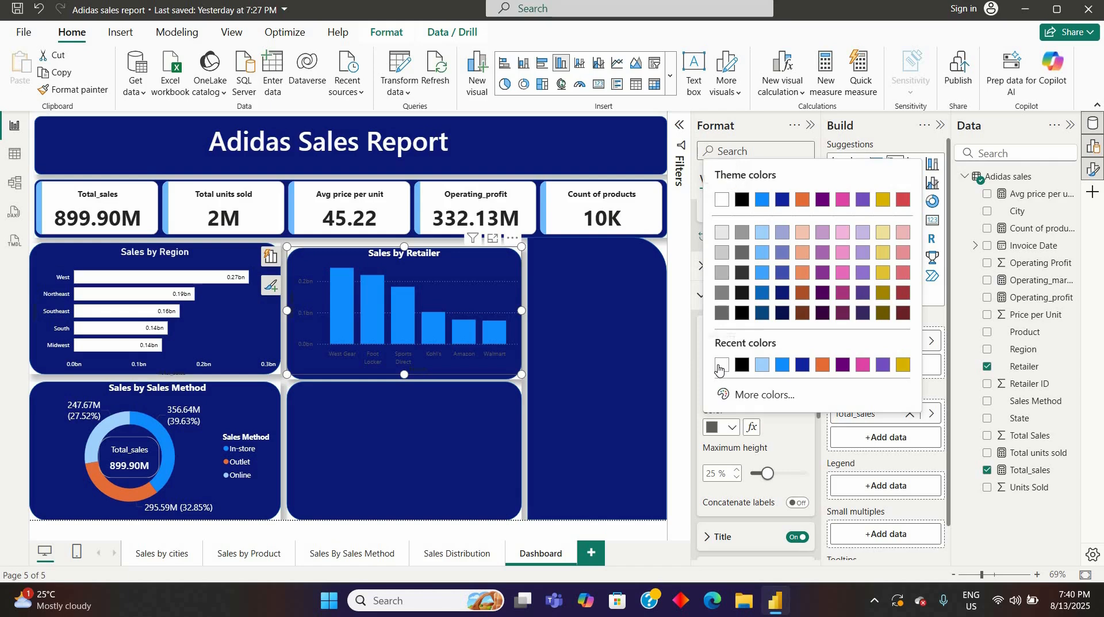
left_click(719, 366)
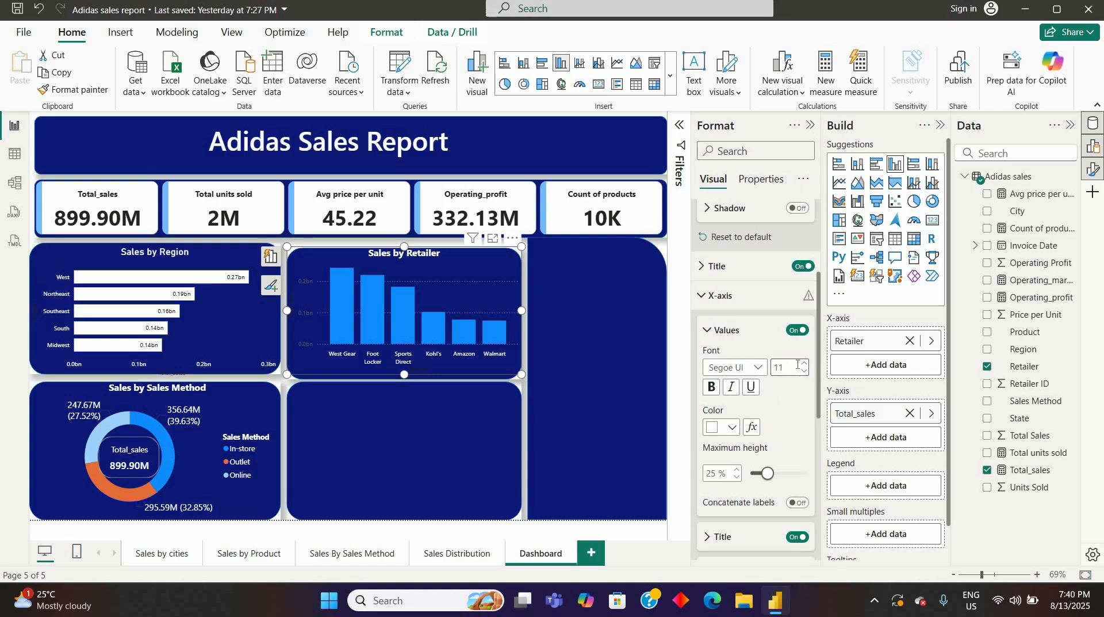
left_click(758, 369)
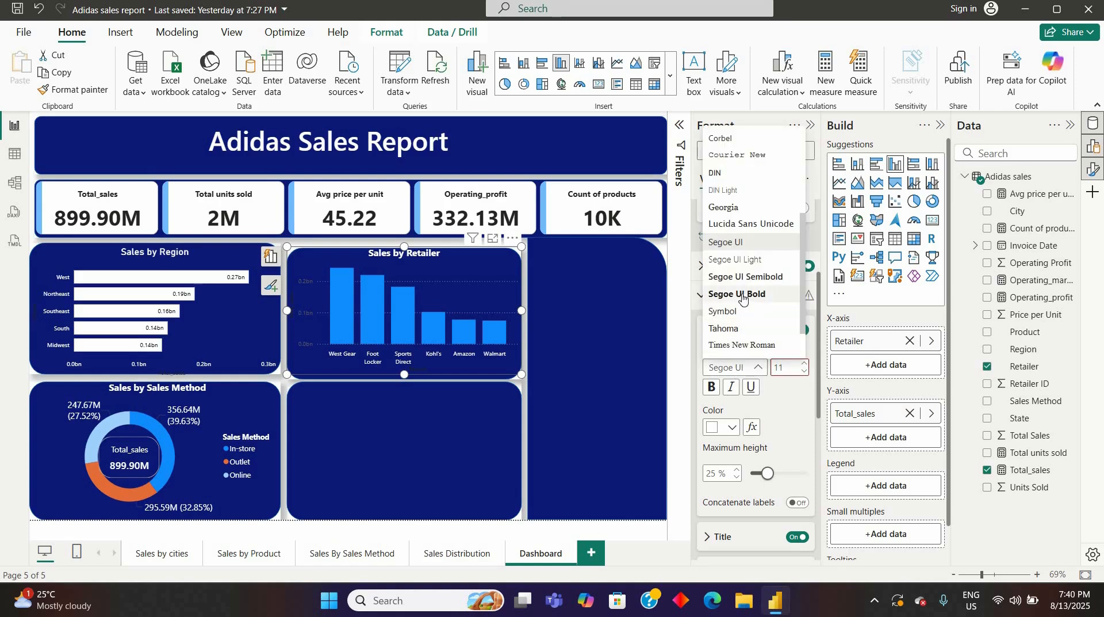
left_click(742, 294)
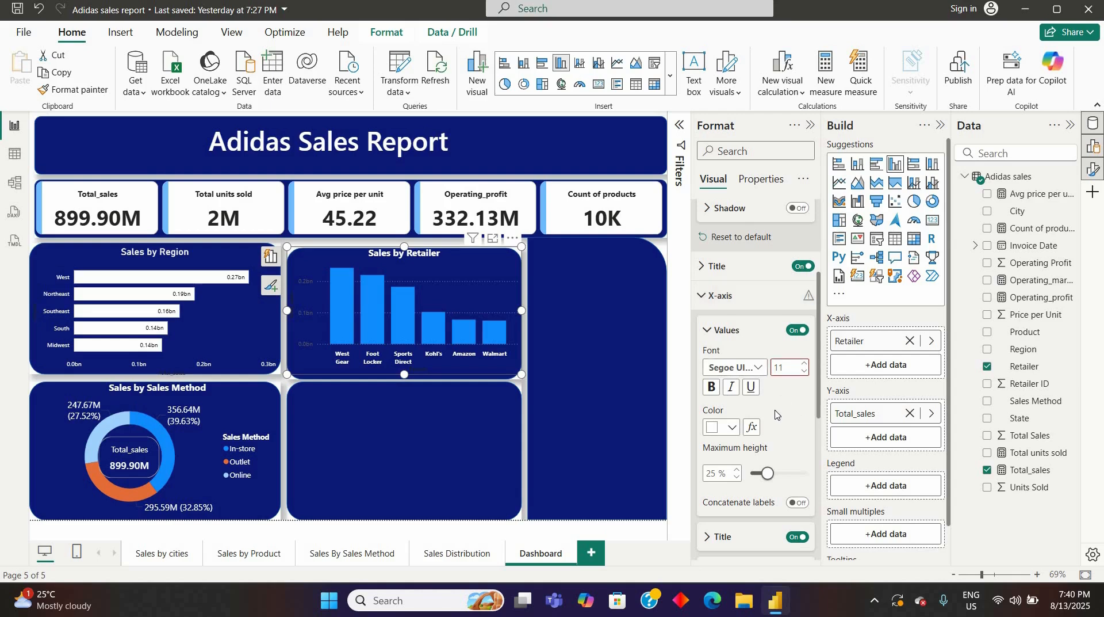
left_click(710, 332)
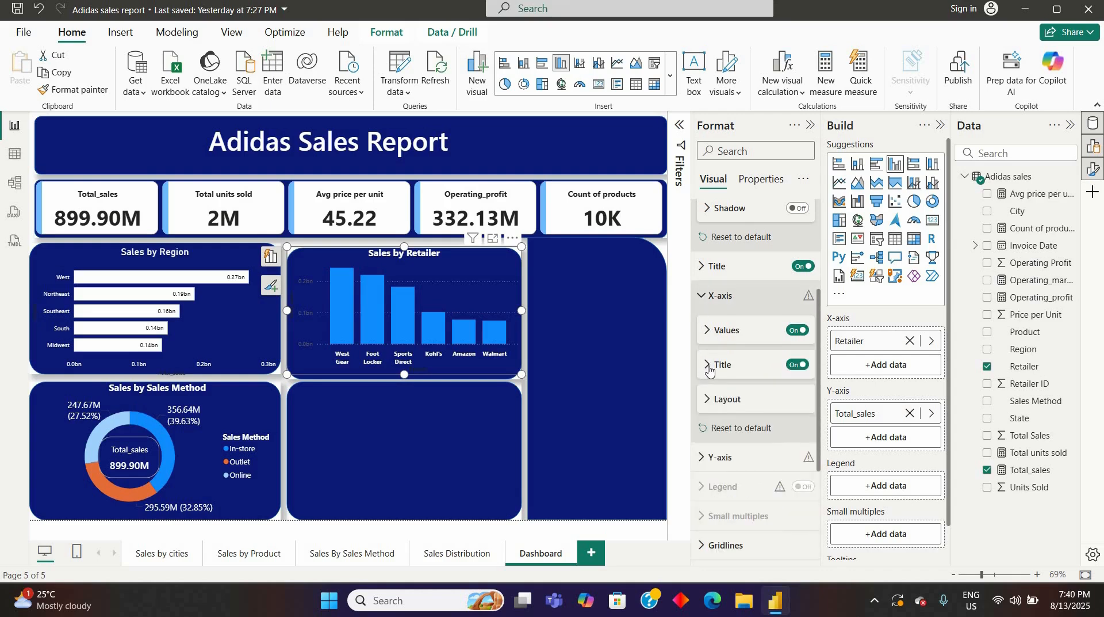
Format the X-axis title of the Sales by Retailer chart in a white Segoe UI font variant at size 10
left_click(709, 366)
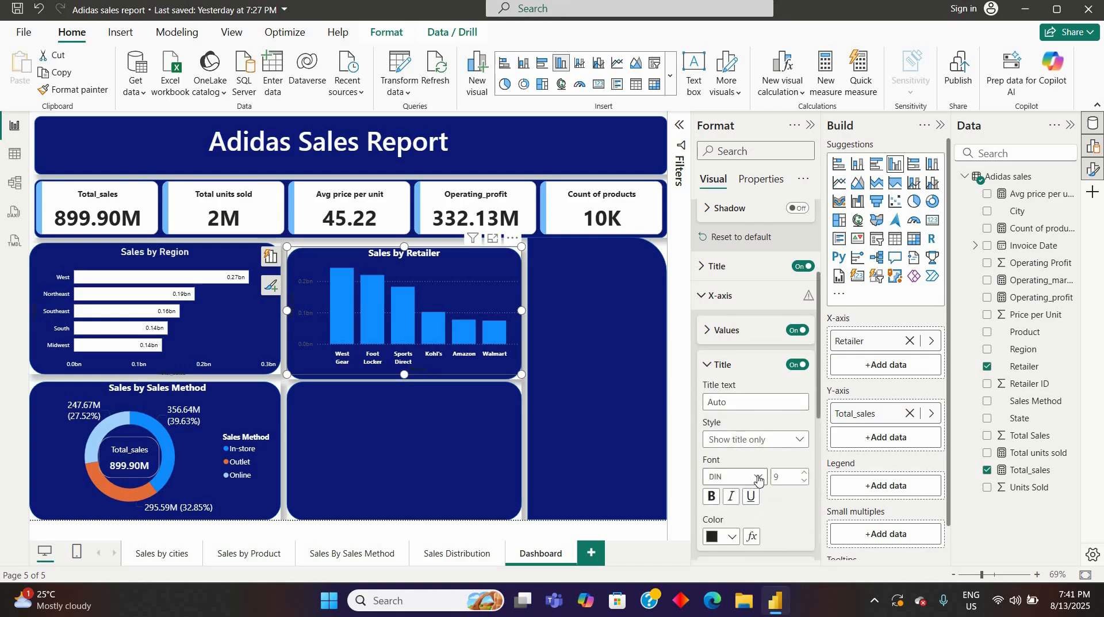
left_click(758, 478)
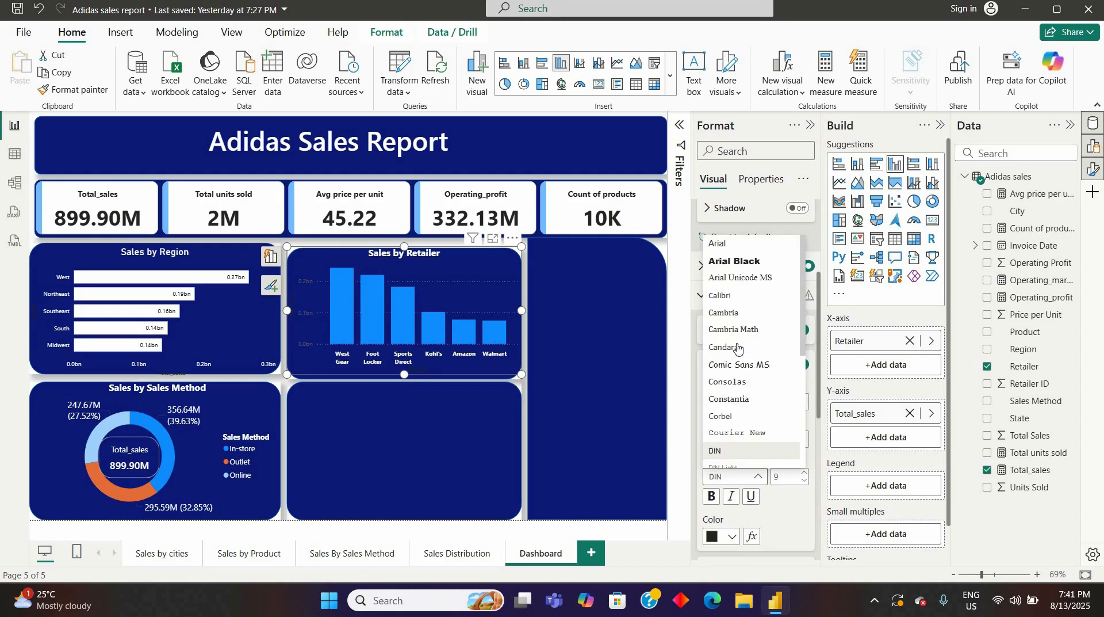
scroll(739, 392, "down", 3)
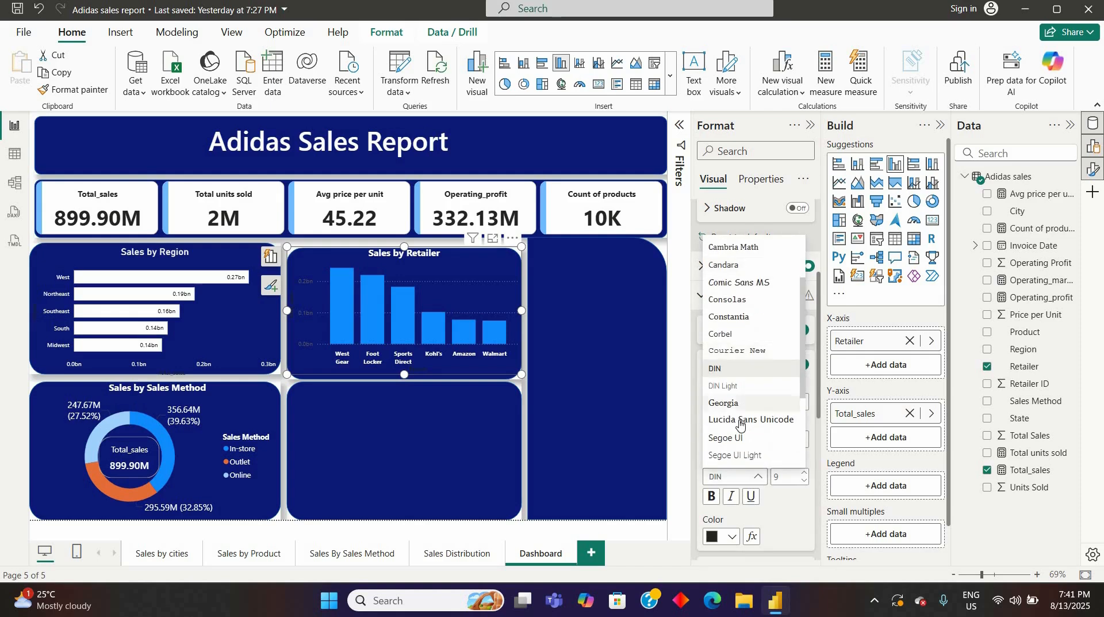
left_click(740, 394)
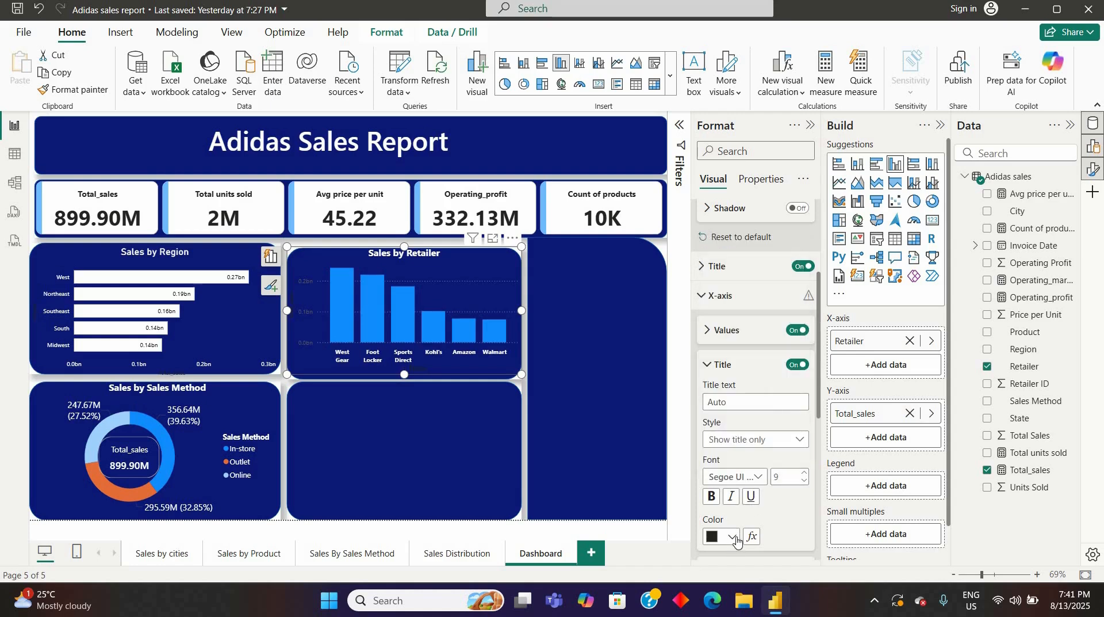
left_click(732, 537)
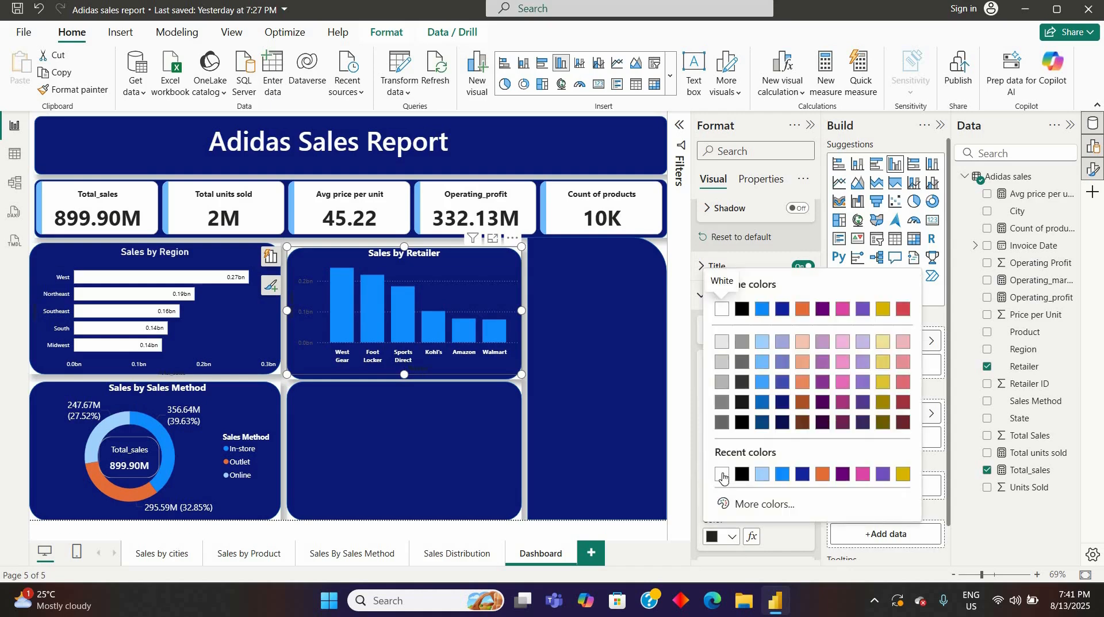
left_click(723, 475)
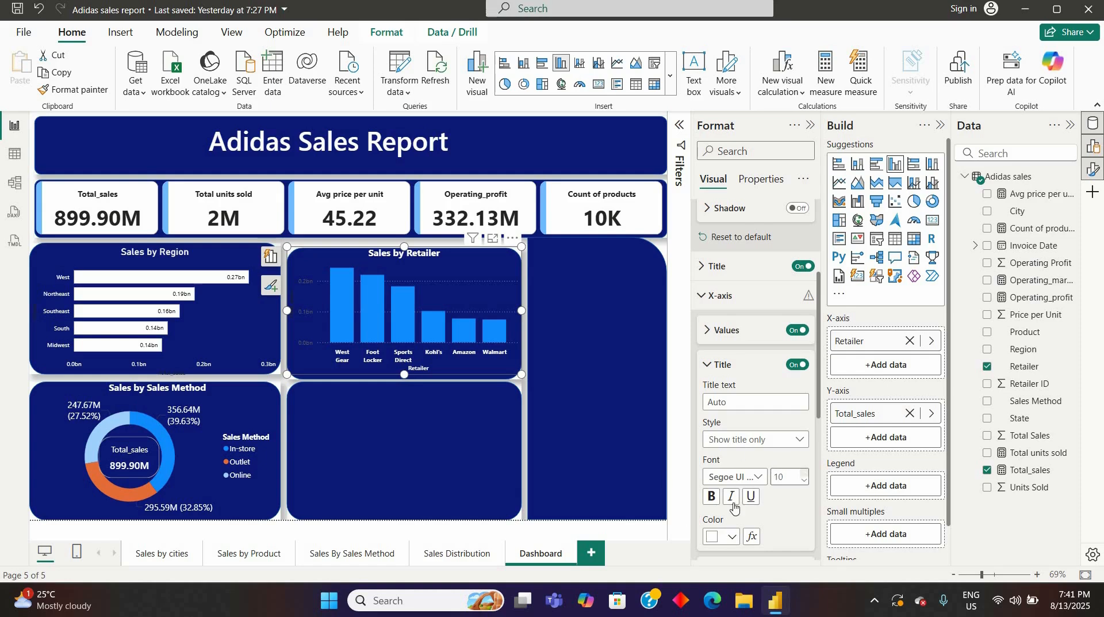
Format the Y-axis values of the Sales by Retailer chart in bold white text at size 13
left_click(707, 366)
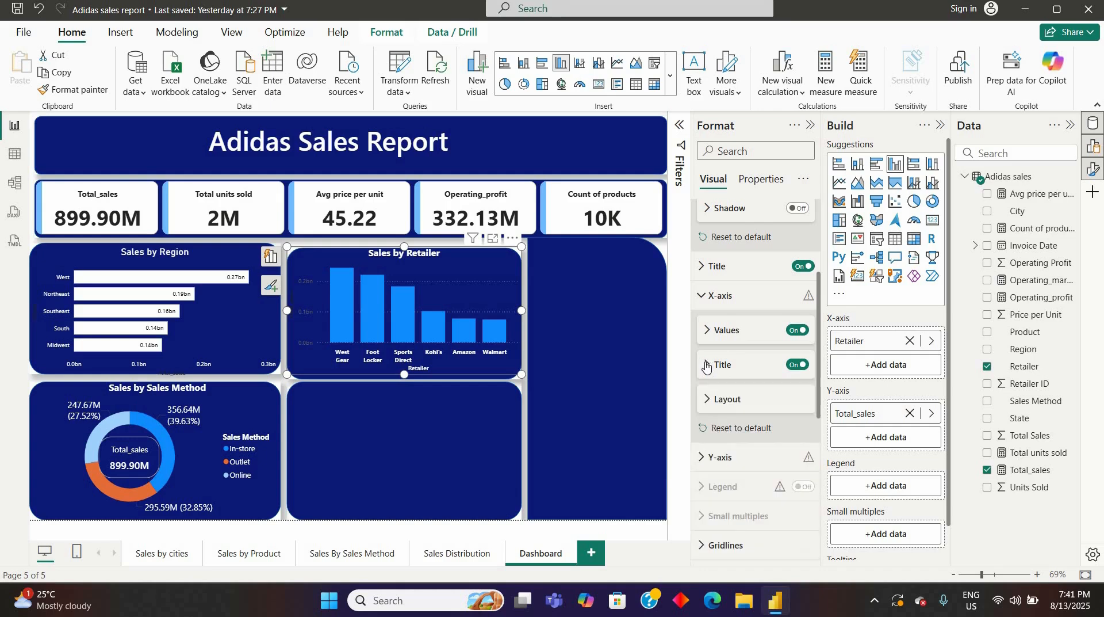
left_click(713, 402)
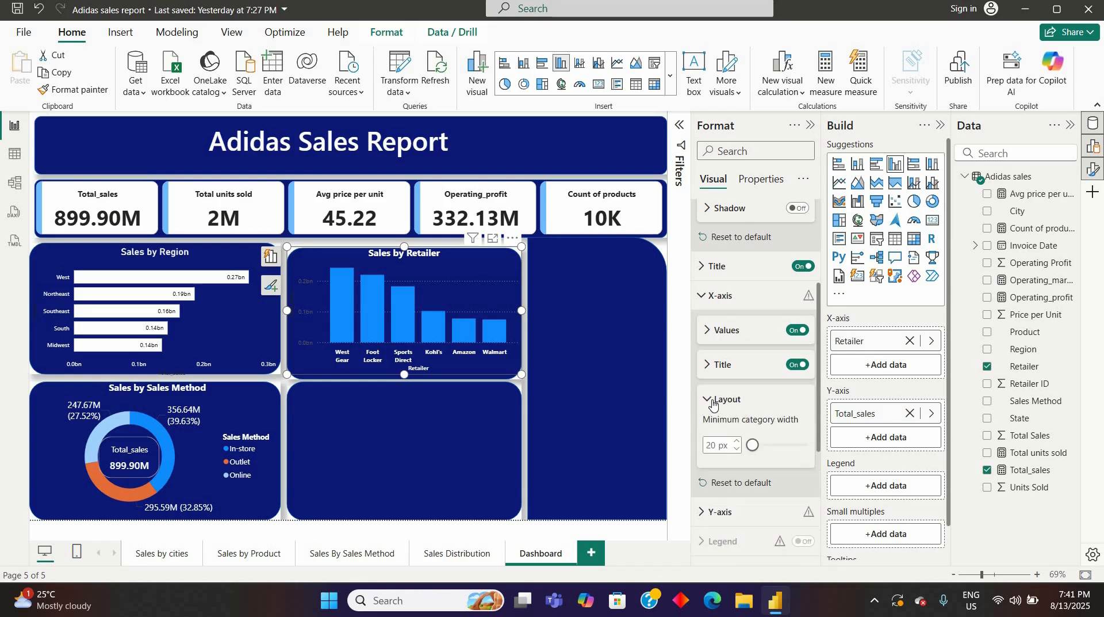
left_click(713, 403)
left_click(703, 457)
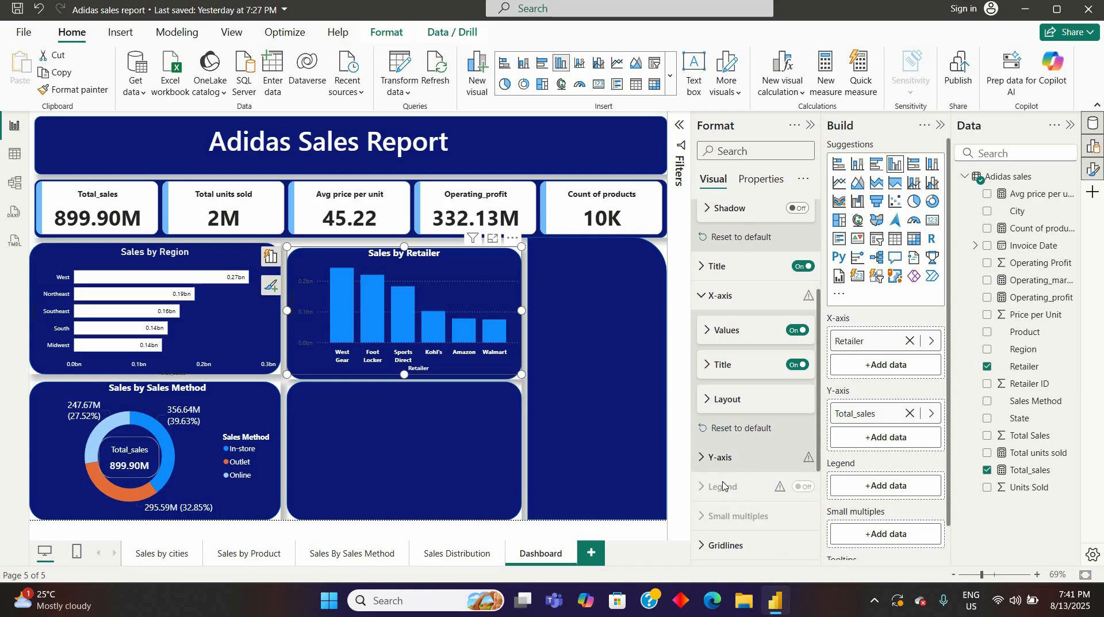
scroll(724, 488, "down", 5)
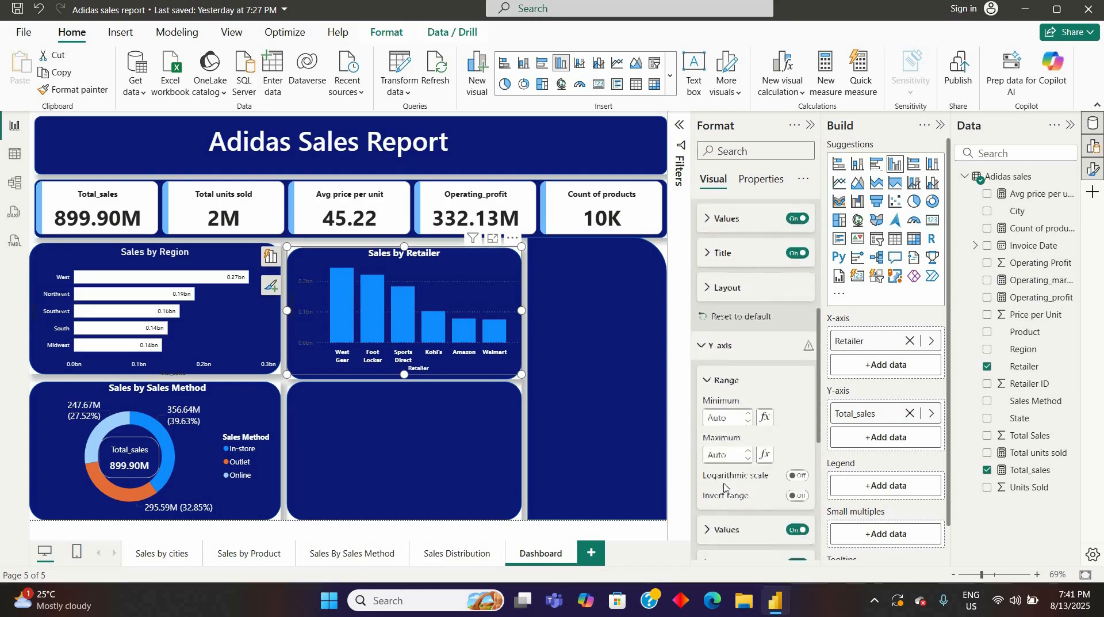
left_click(711, 454)
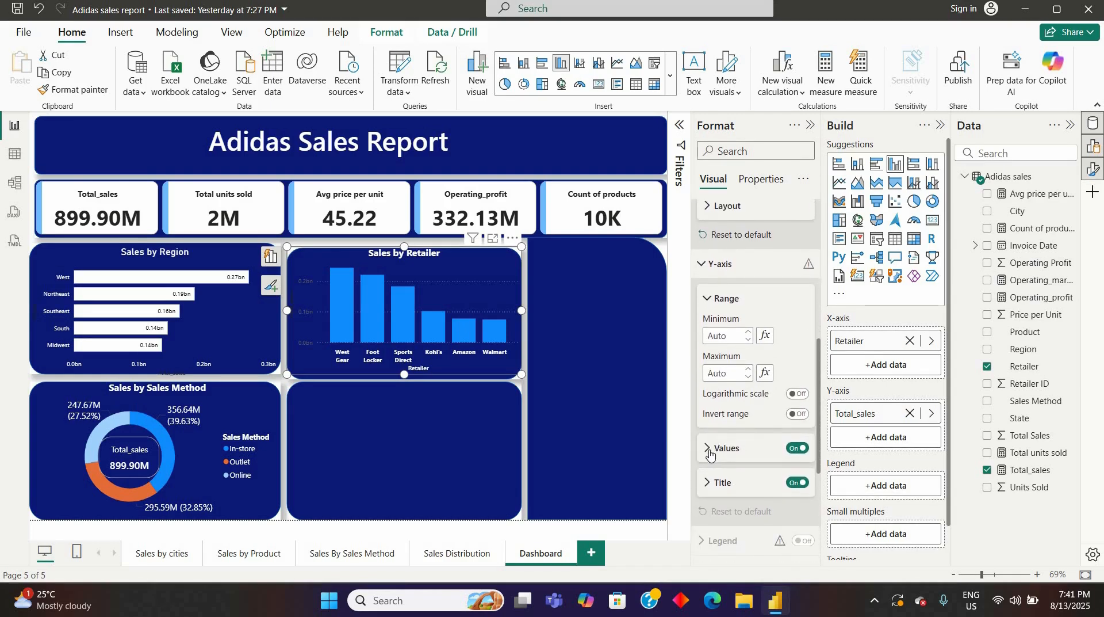
left_click(735, 545)
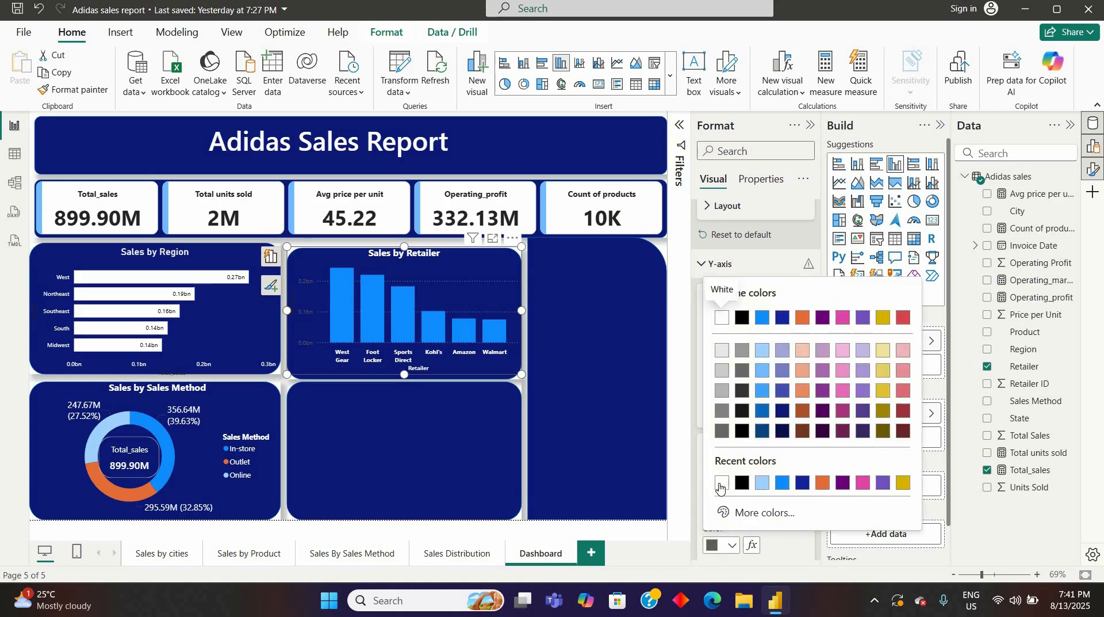
left_click(721, 483)
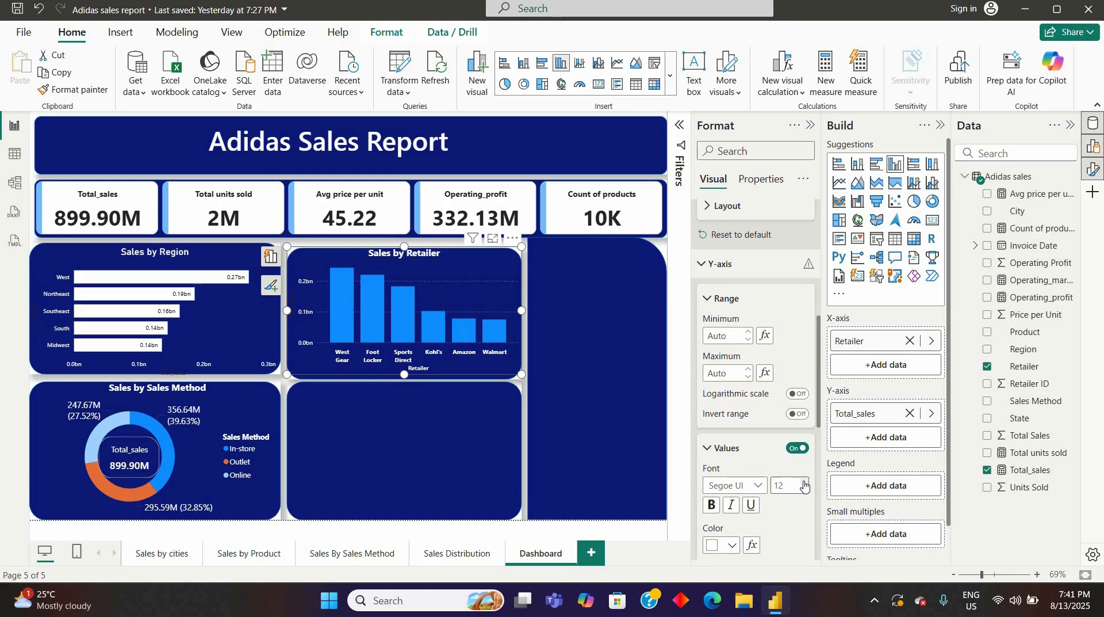
left_click(804, 484)
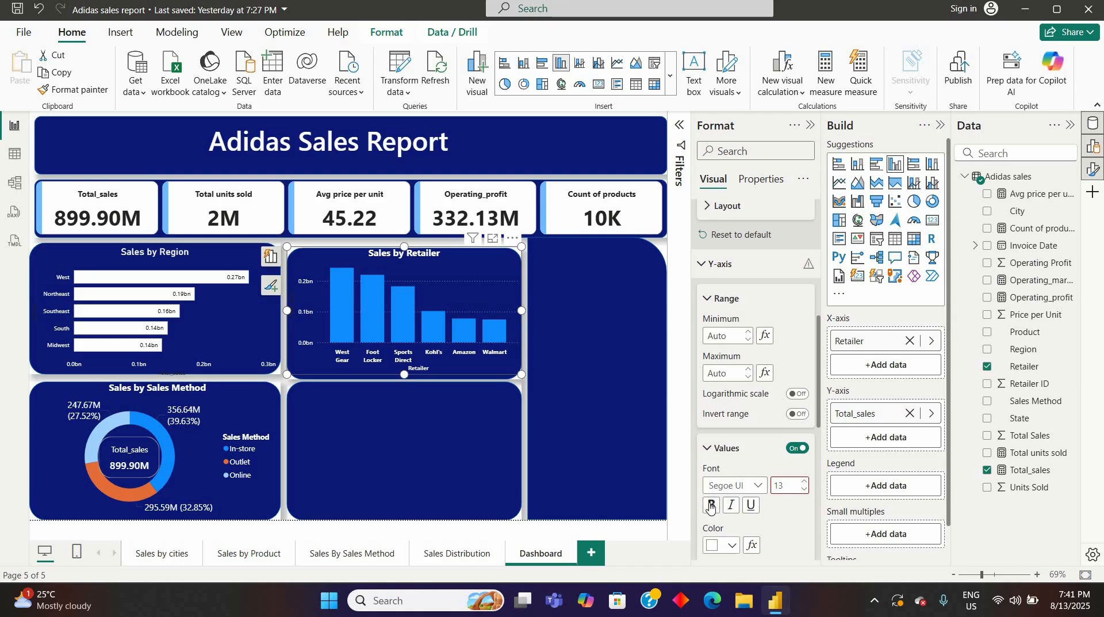
left_click(711, 506)
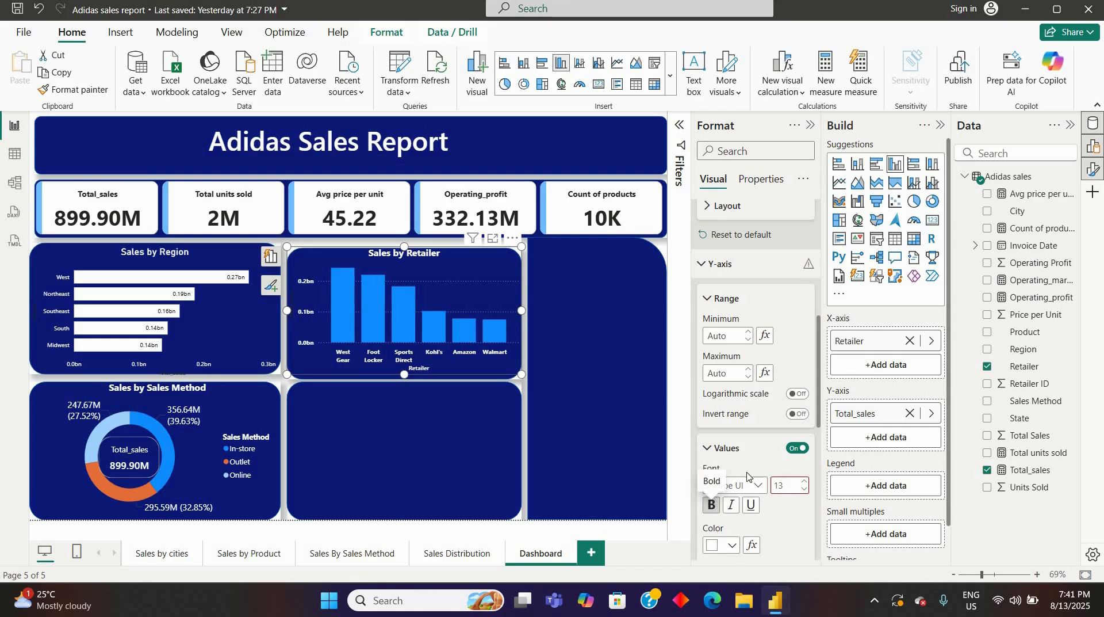
scroll(716, 414, "down", 3)
left_click(708, 365)
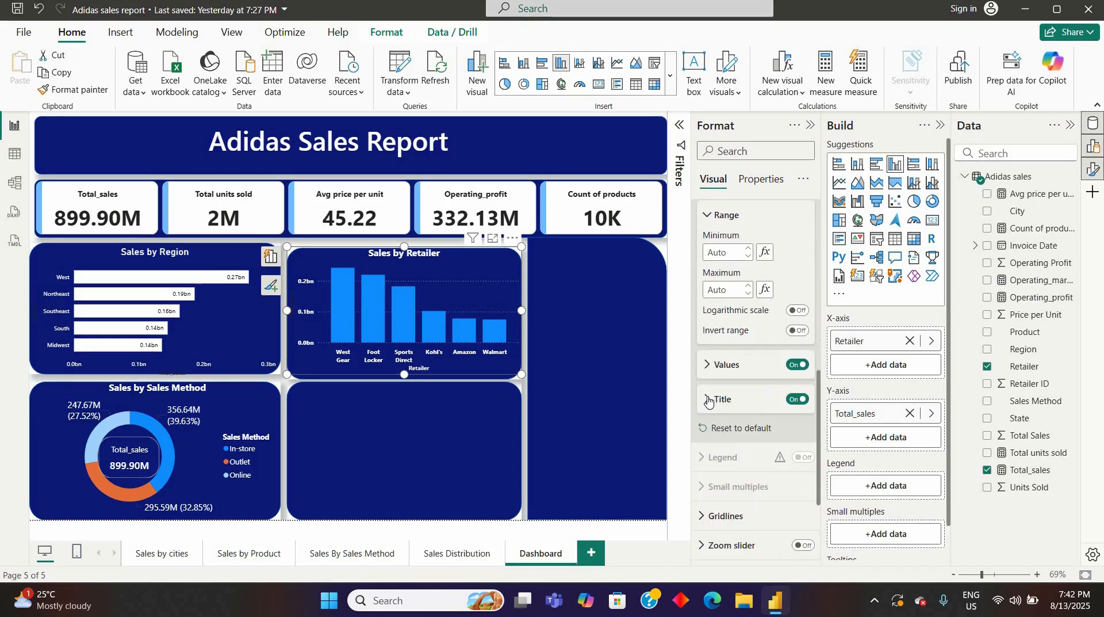
Make the Y-axis title of the Sales by Retailer chart white and bold at size 14
left_click(720, 399)
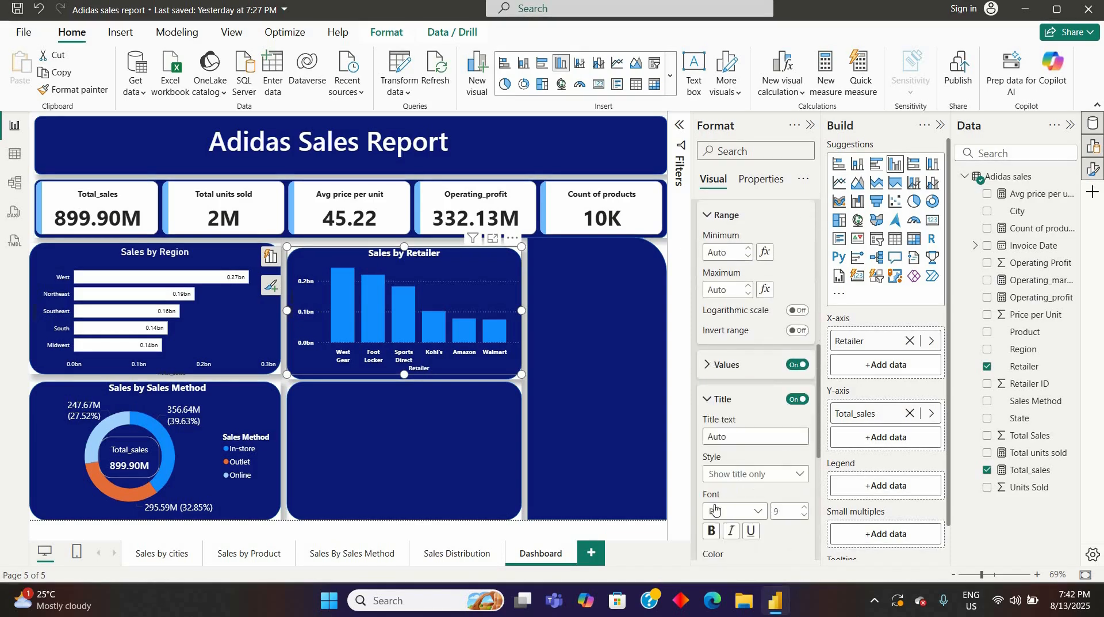
scroll(727, 527, "down", 1)
left_click(730, 534)
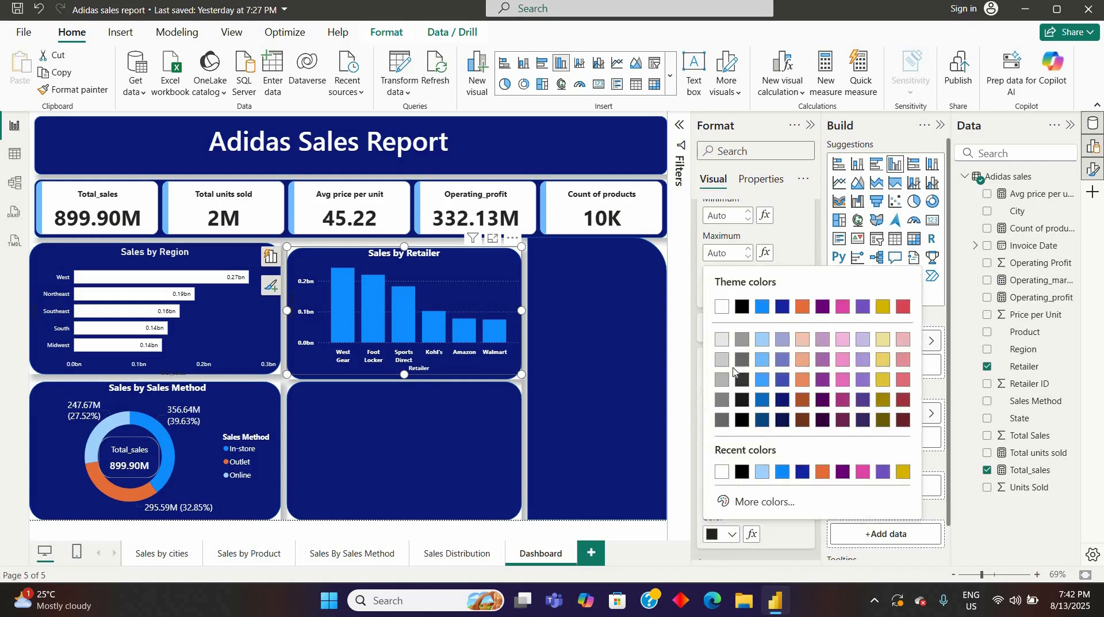
left_click(722, 307)
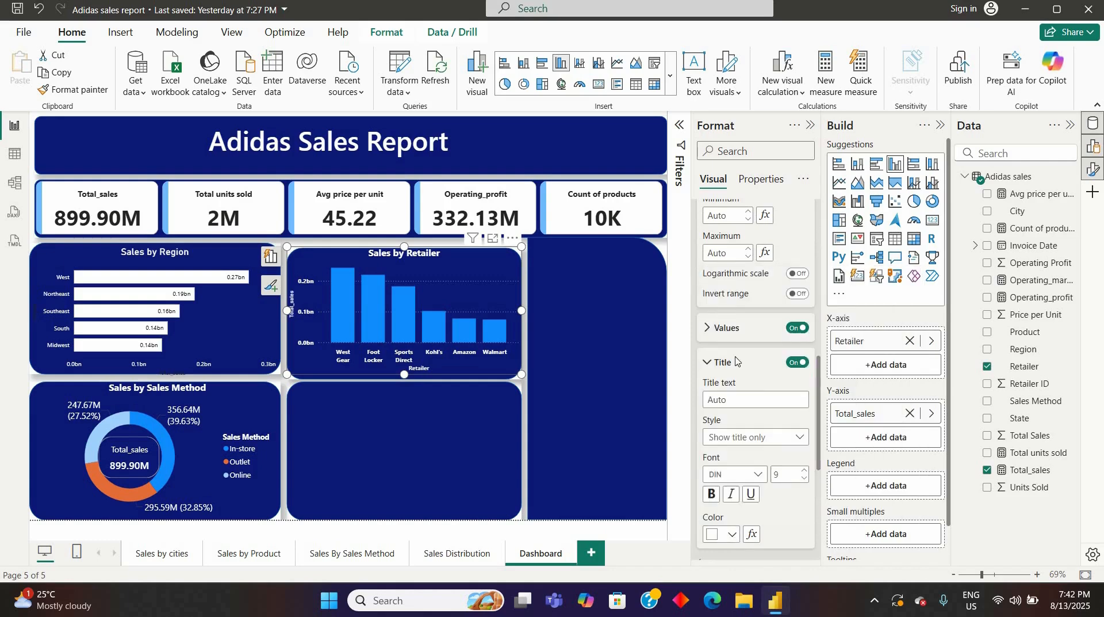
left_click(713, 494)
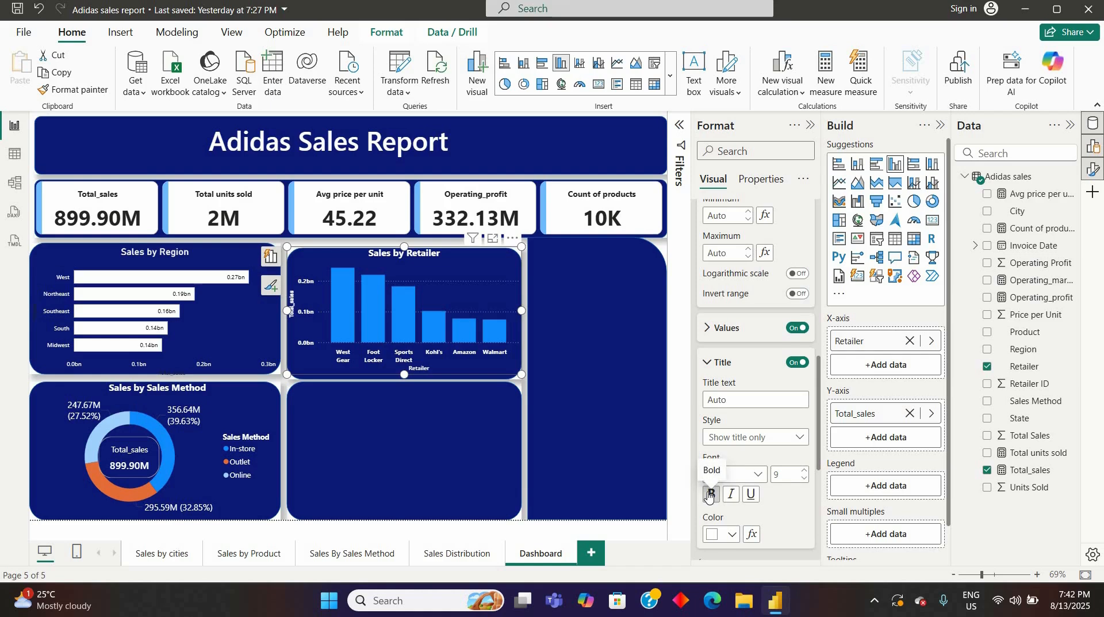
left_click(805, 471)
left_click(805, 471)
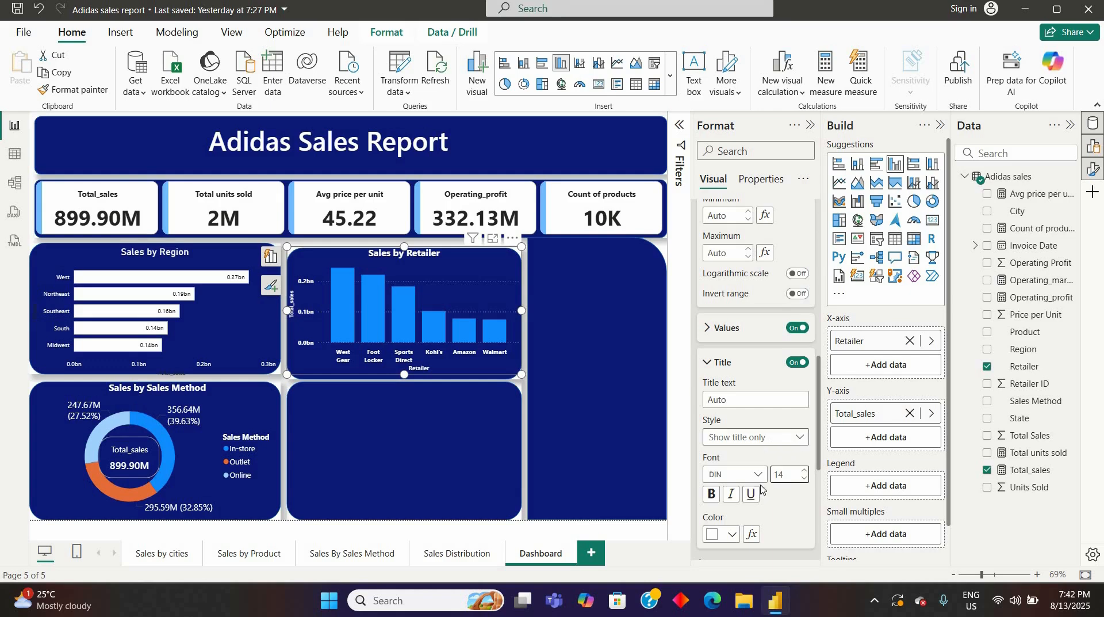
Change the font of the Sales by Retailer chart's Y-axis title to a Segoe UI variant
scroll(759, 437, "down", 1)
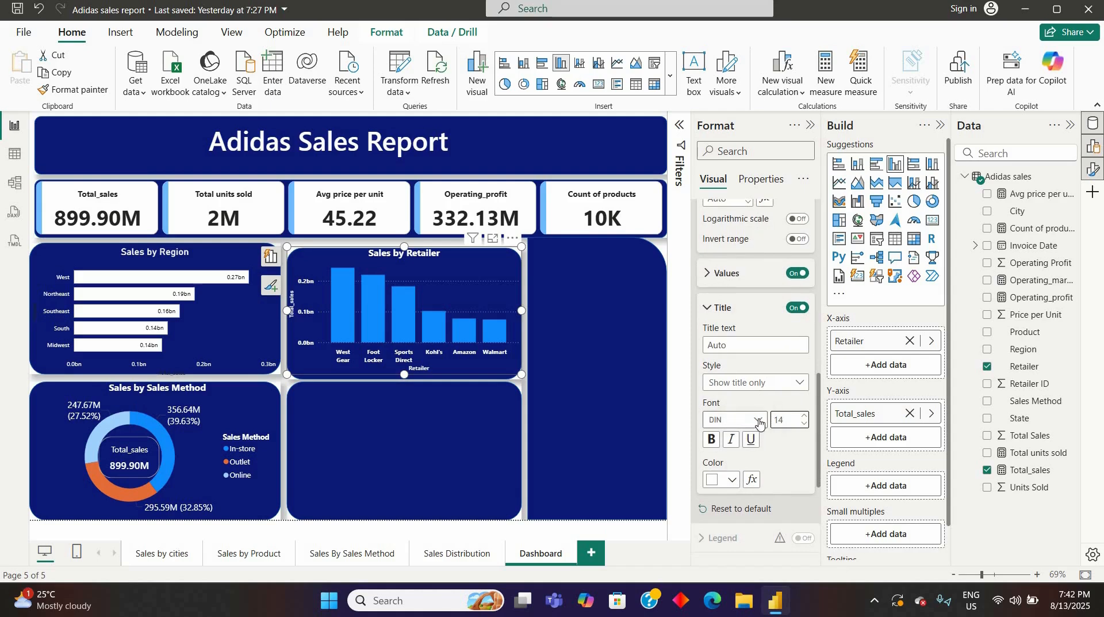
left_click(758, 420)
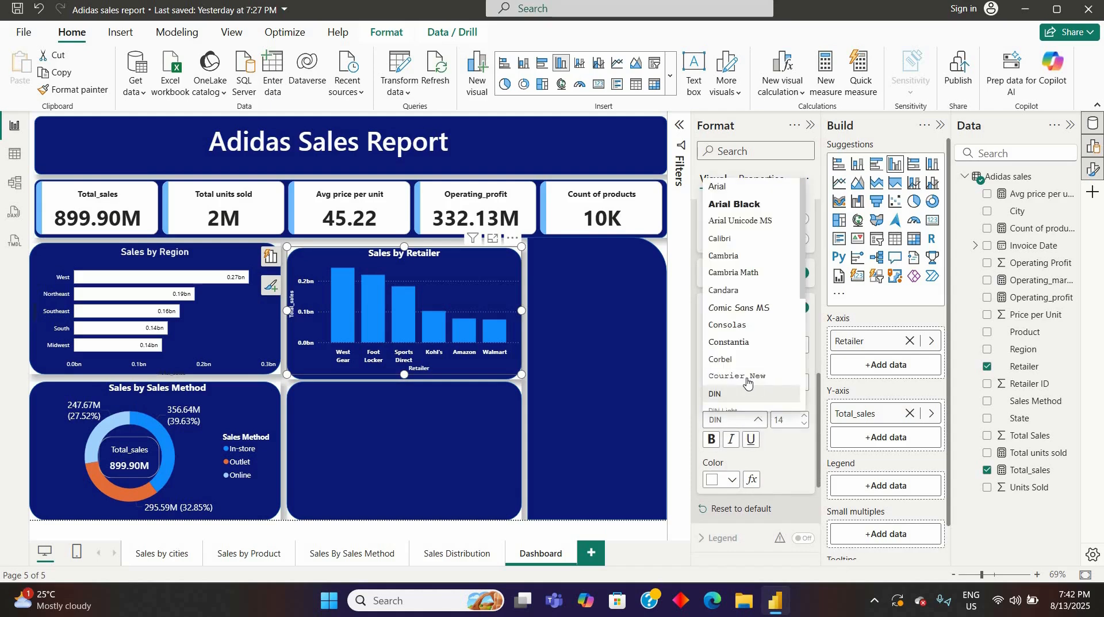
scroll(747, 381, "down", 3)
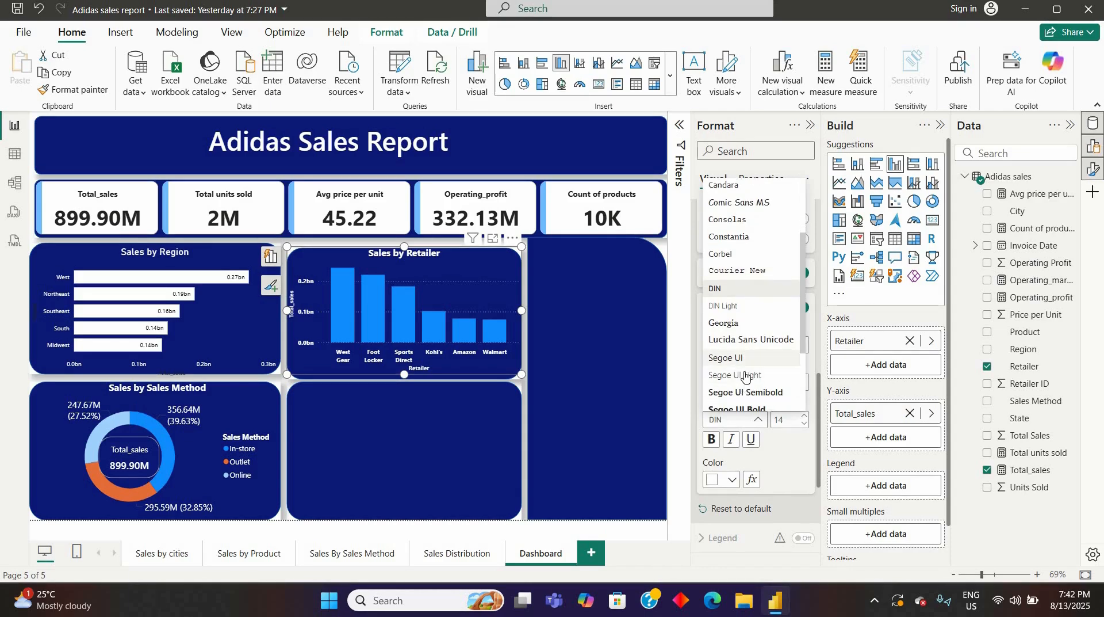
scroll(745, 375, "down", 1)
left_click(745, 375)
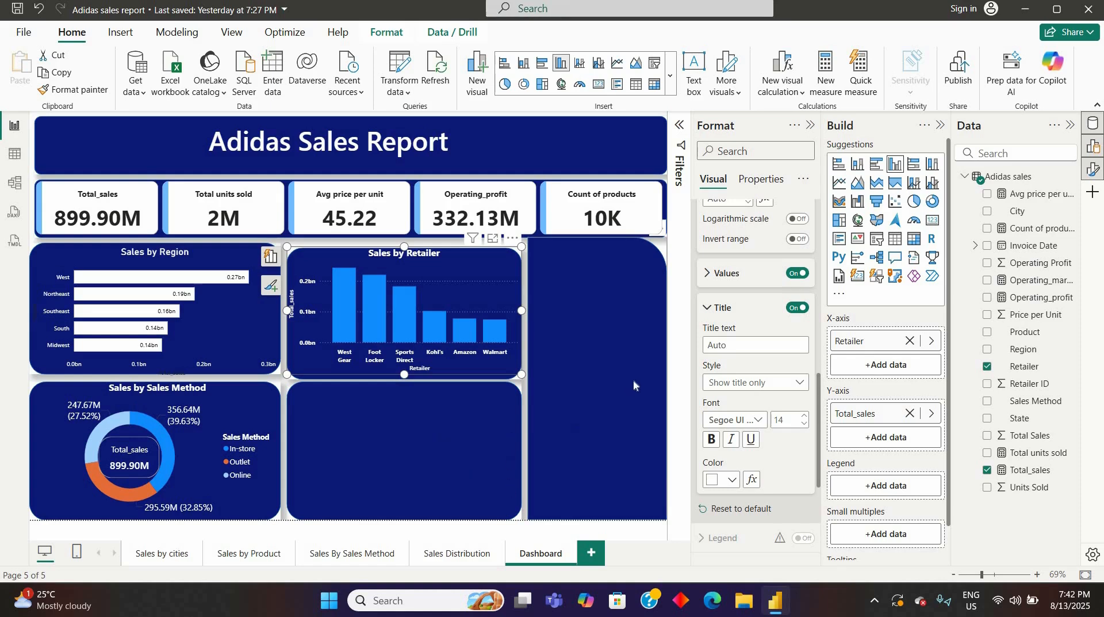
left_click(708, 309)
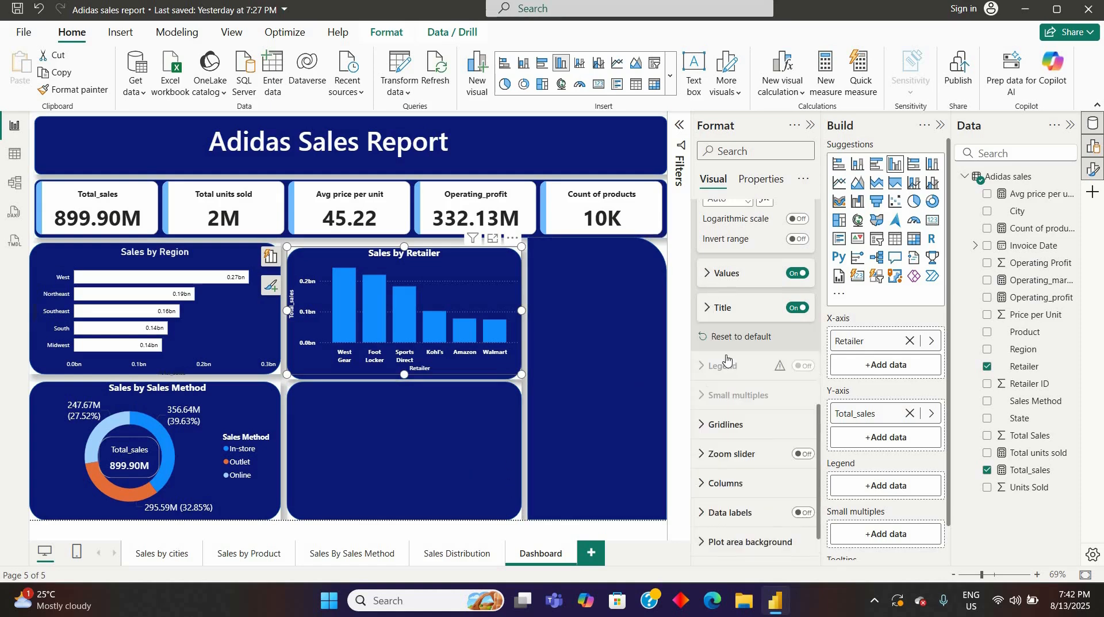
Turn off the horizontal gridlines of the Sales by Retailer chart and turn on its data labels
scroll(707, 371, "down", 1)
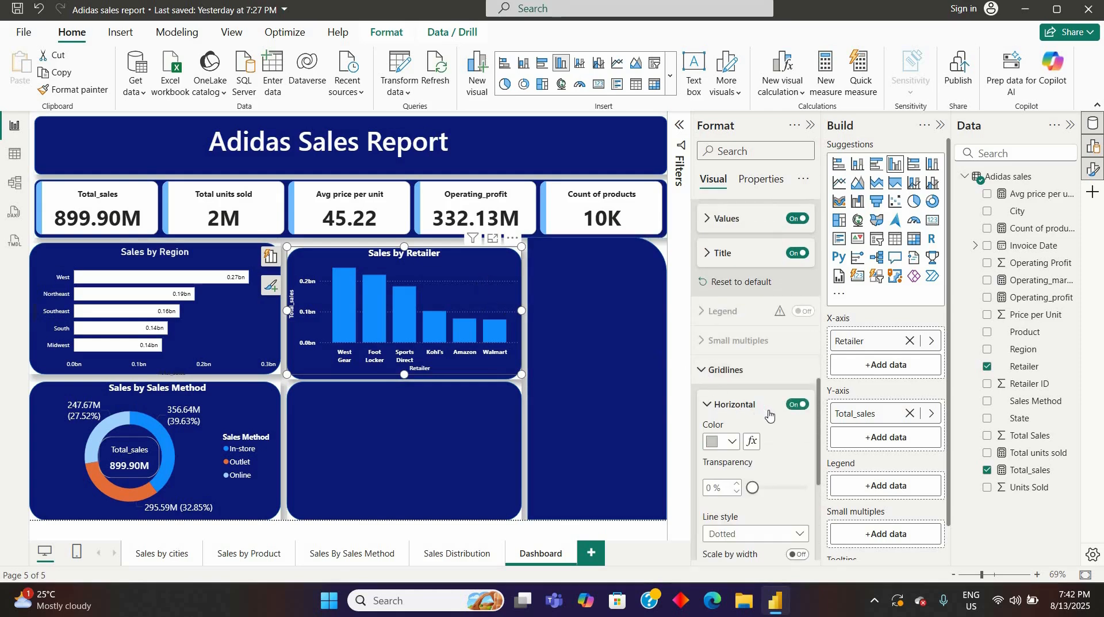
left_click(802, 406)
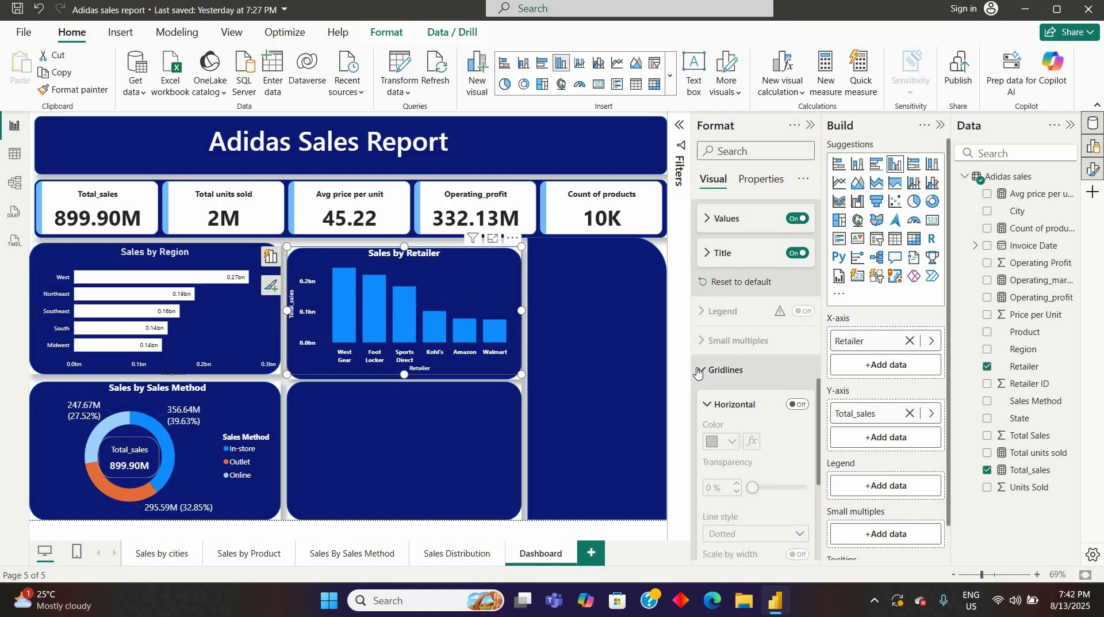
left_click(716, 375)
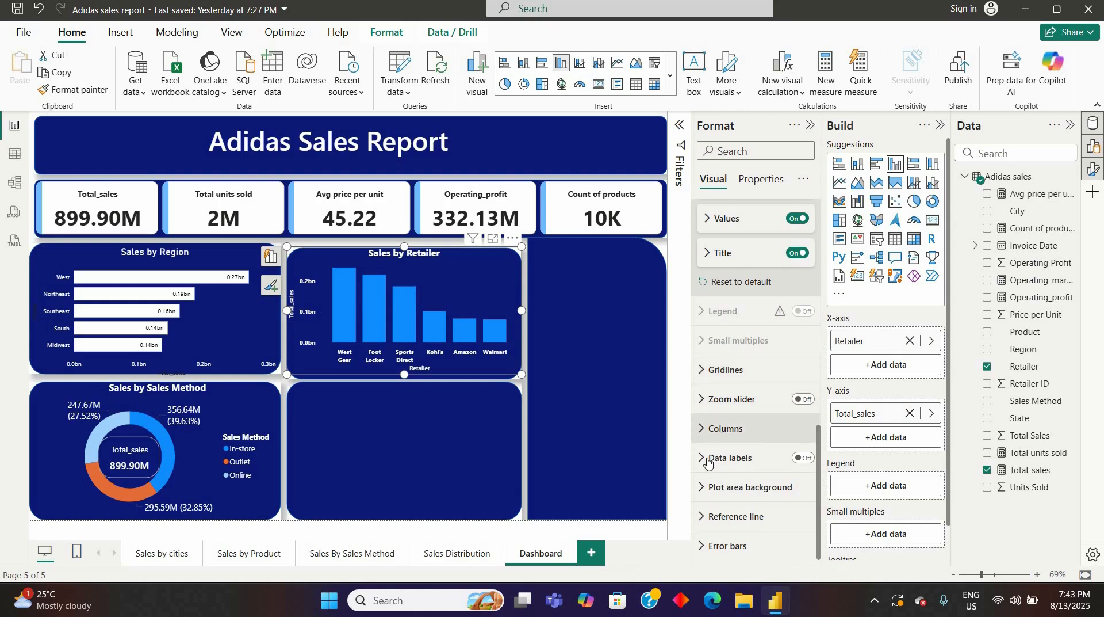
left_click(707, 459)
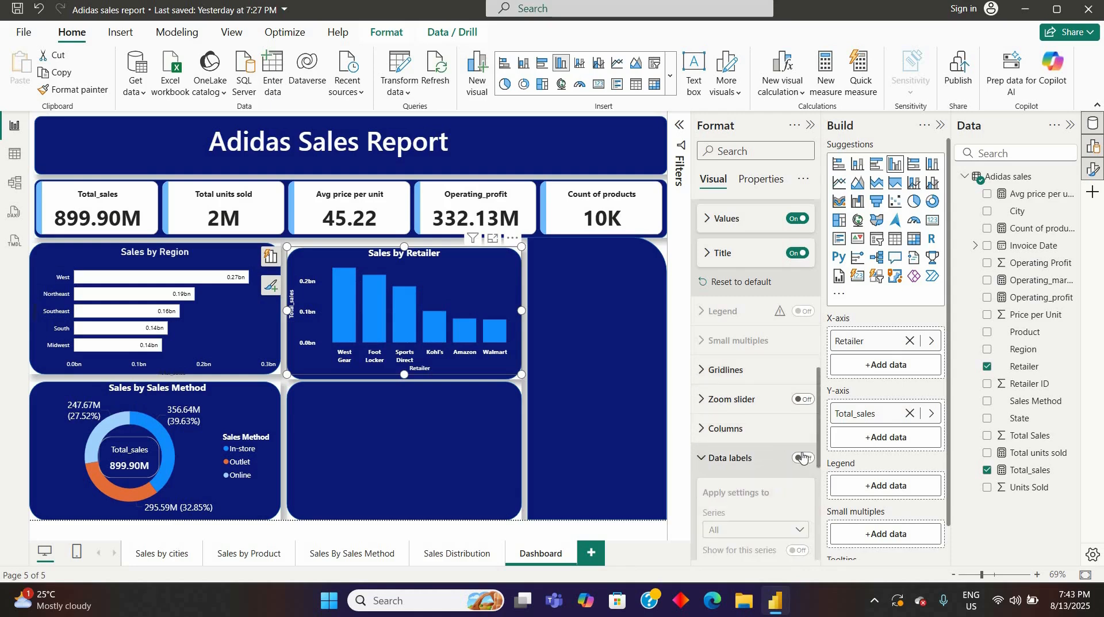
left_click(803, 458)
left_click(804, 457)
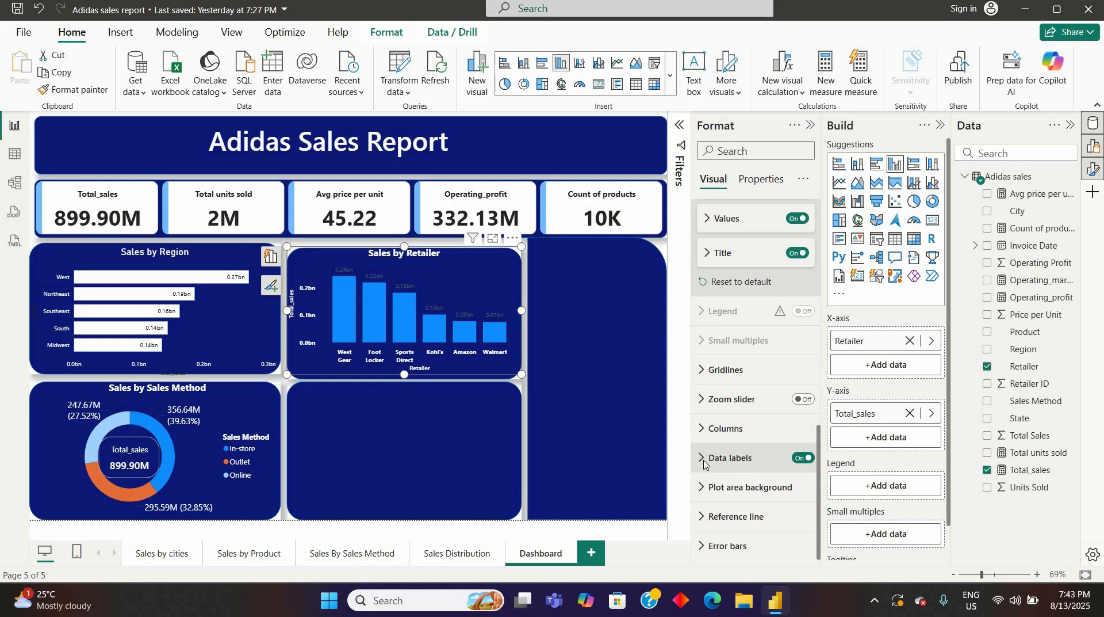
Format the data label values of the Sales by Retailer chart in white Segoe UI Semibold
left_click(746, 468)
scroll(742, 474, "down", 2)
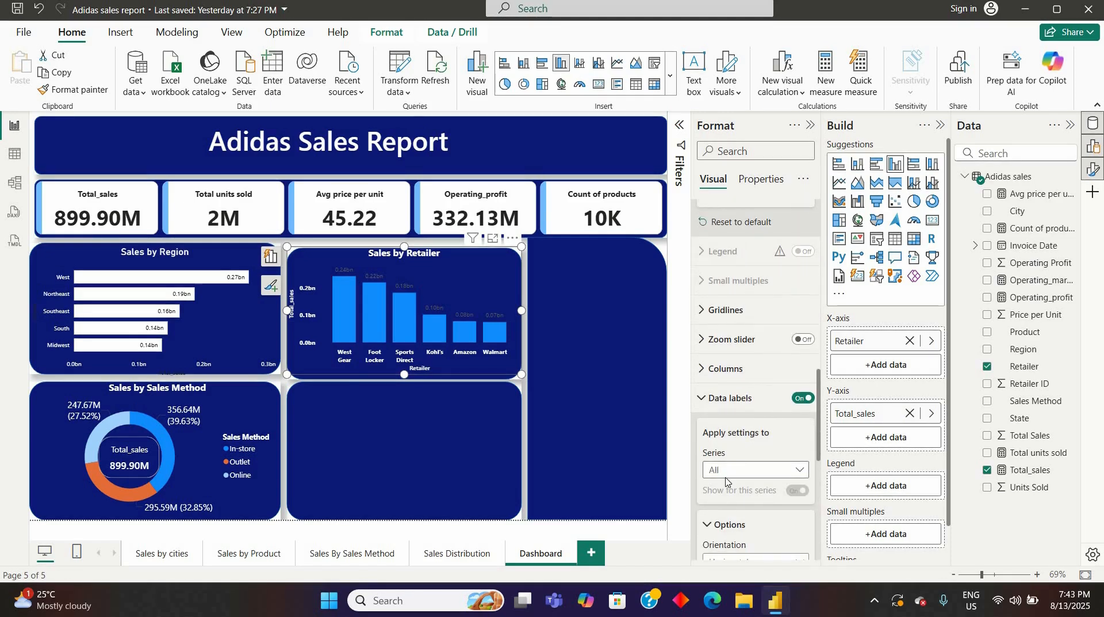
scroll(725, 481, "down", 5)
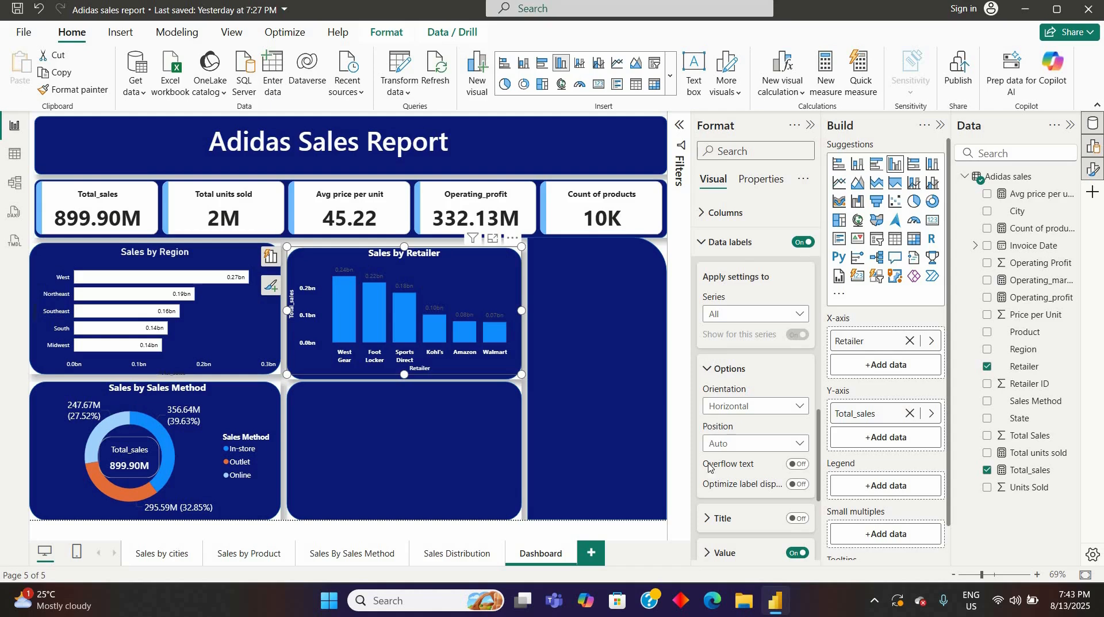
scroll(711, 486, "down", 2)
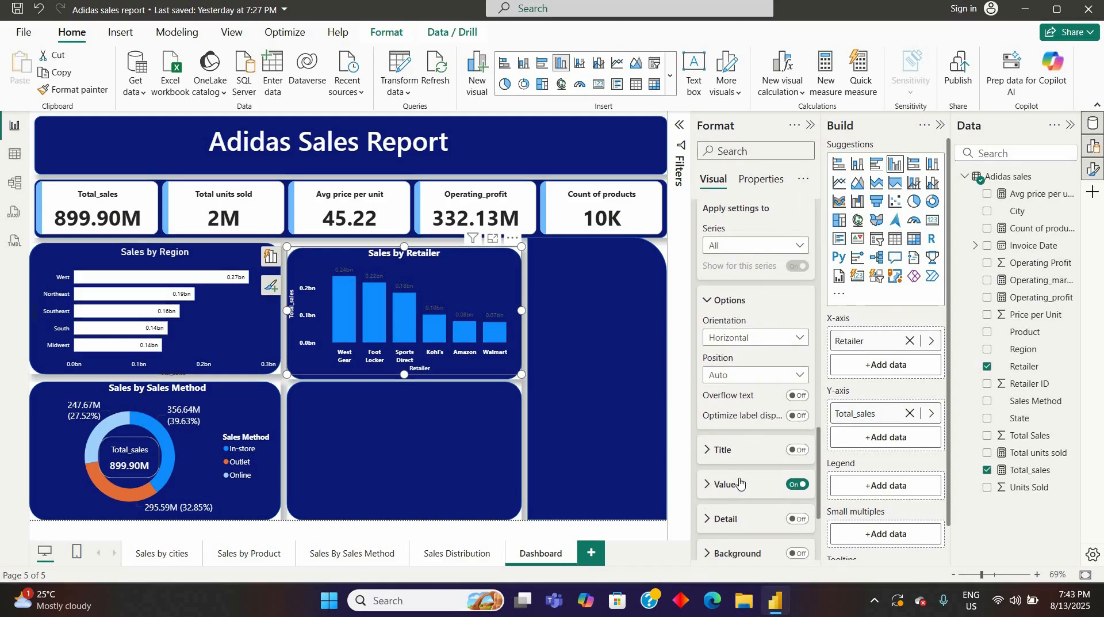
left_click(733, 485)
scroll(738, 435, "down", 3)
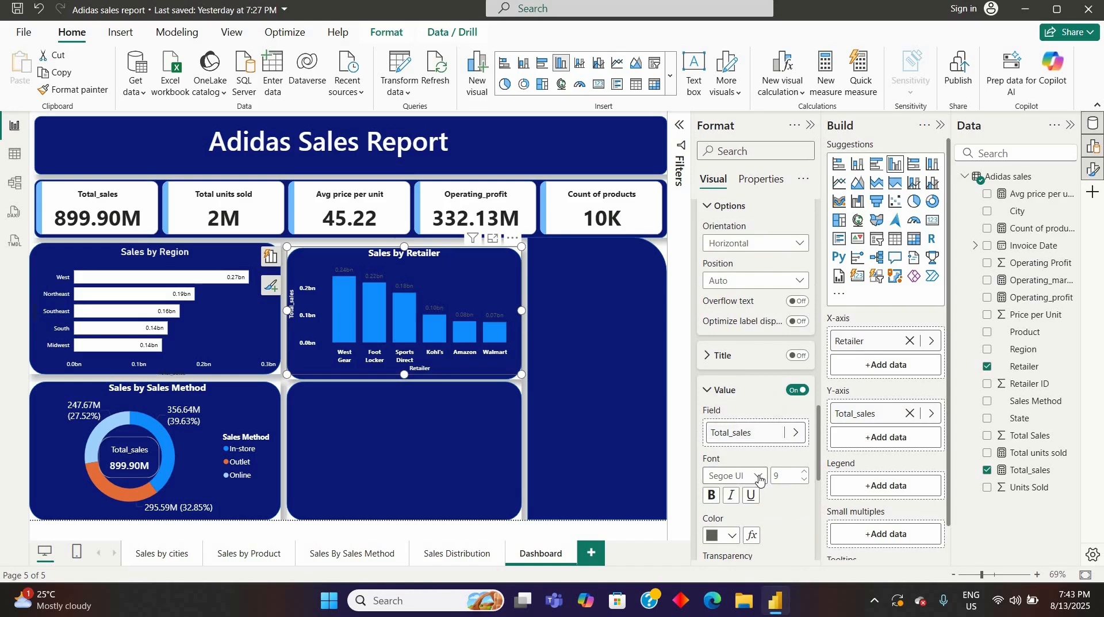
left_click(759, 477)
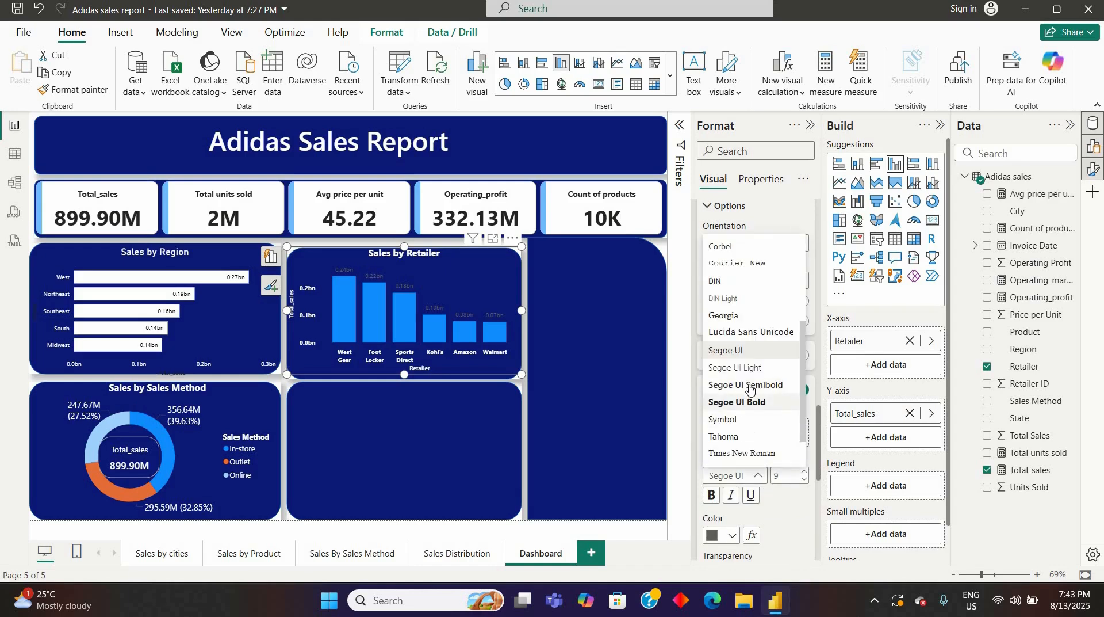
left_click(750, 385)
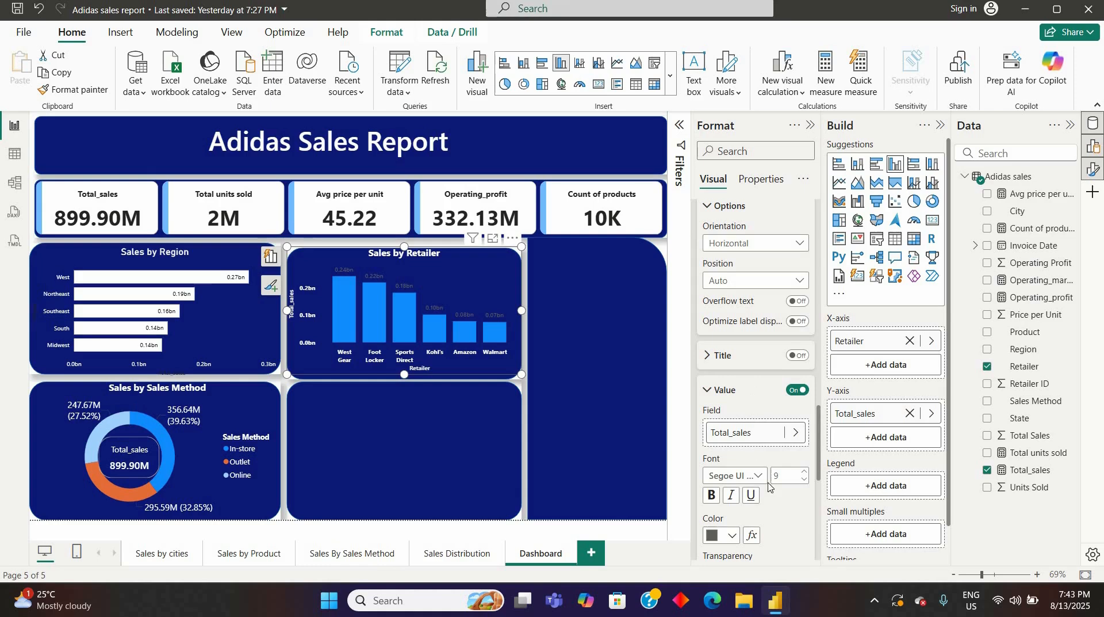
left_click(723, 535)
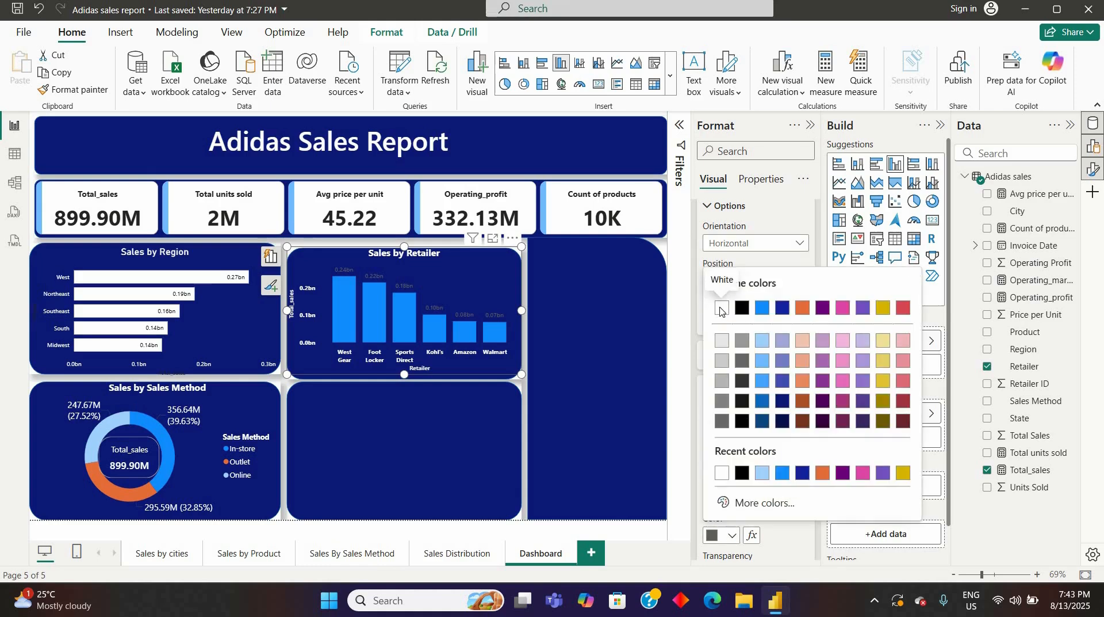
left_click(722, 309)
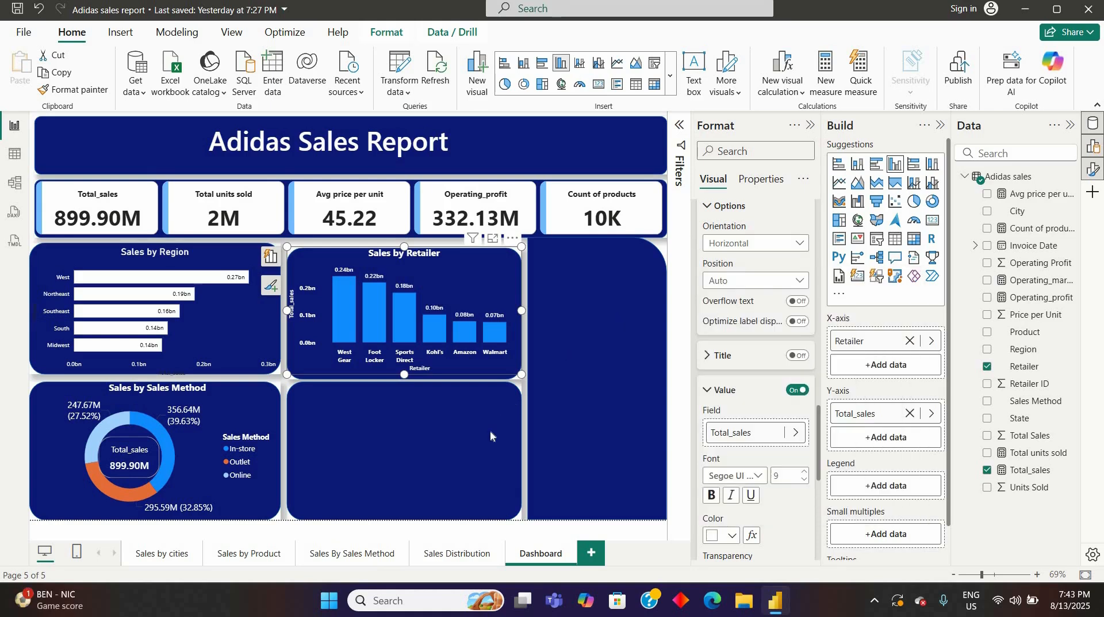
left_click(706, 391)
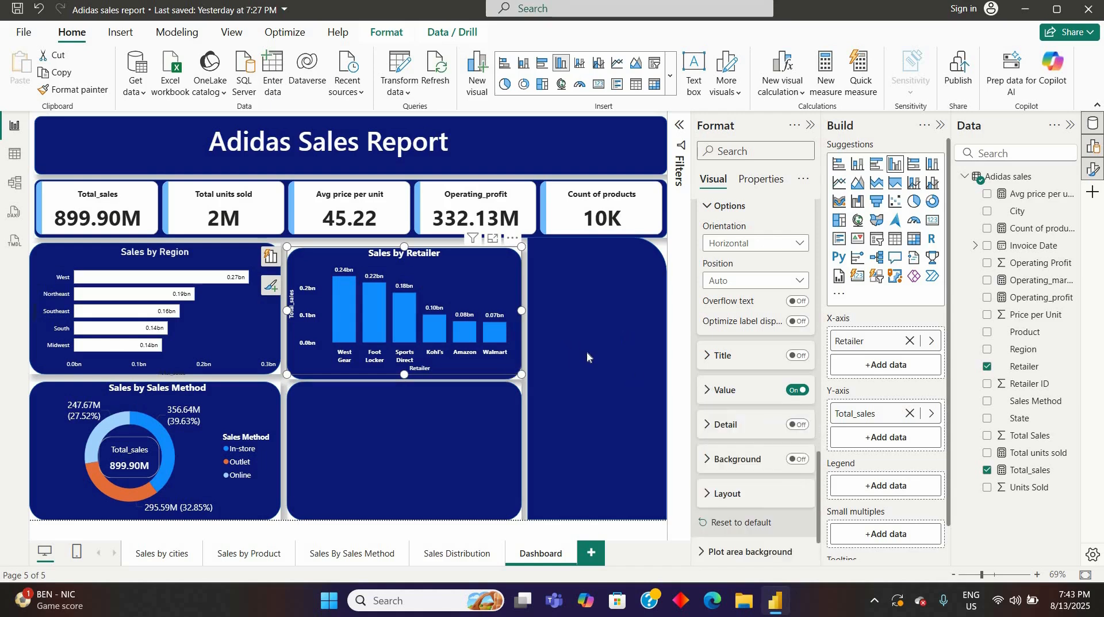
left_click(565, 397)
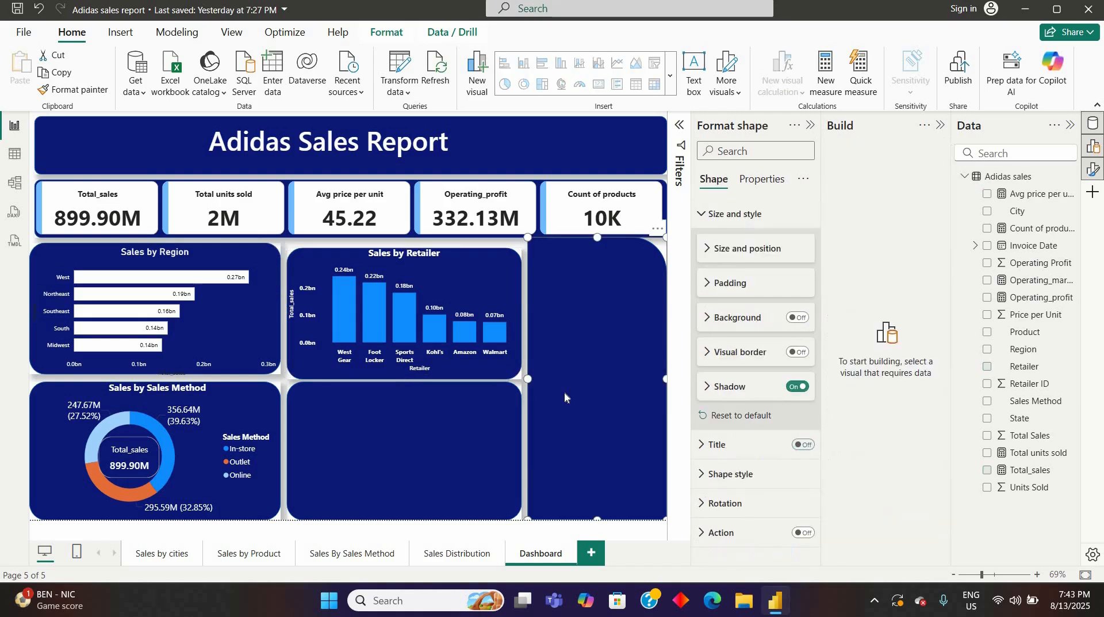